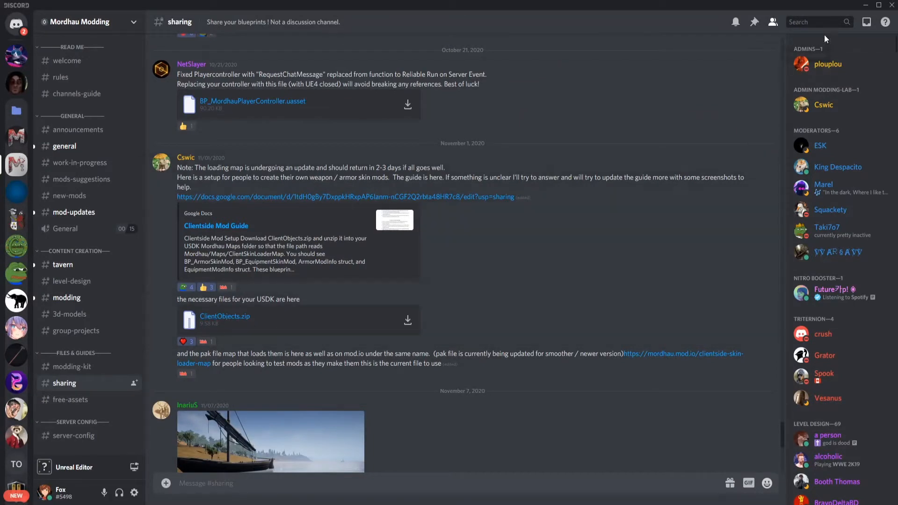
Switch to the Unreal Editor, check the contents of the ClientSkinLoaderMap folder, and return to the Maps folder.
left_click(863, 5)
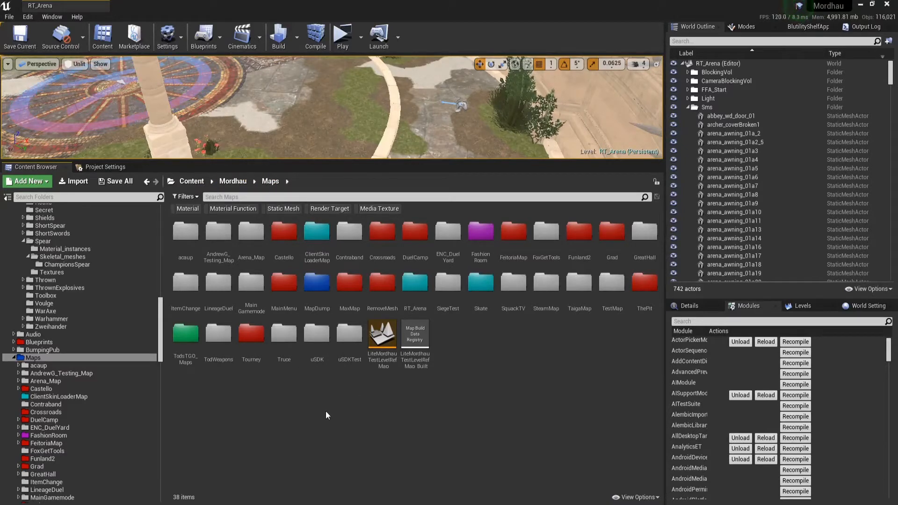
double_click(313, 255)
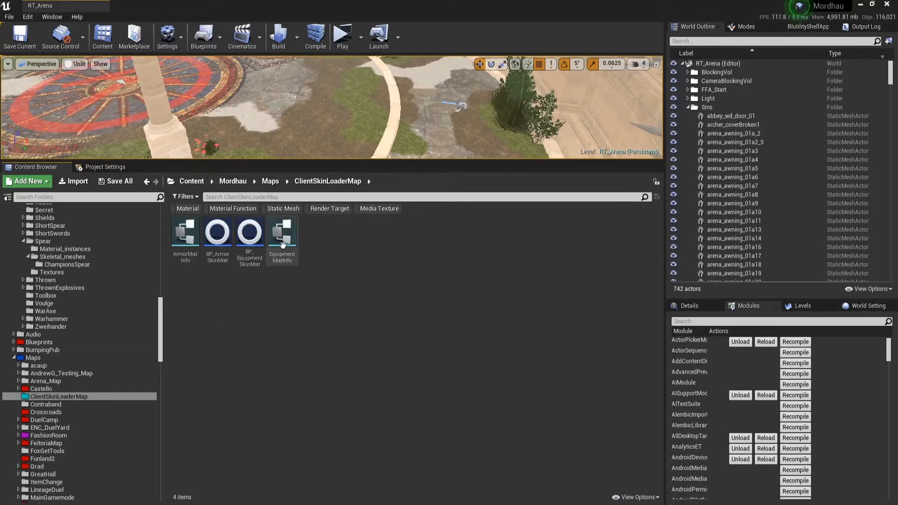
left_click(271, 182)
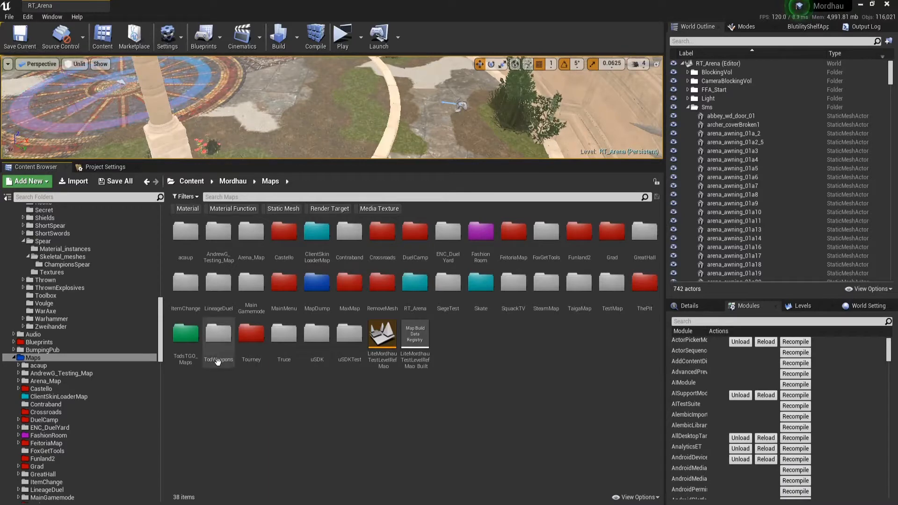
Create a new folder named Exec2 inside the TodWeapons folder.
double_click(219, 337)
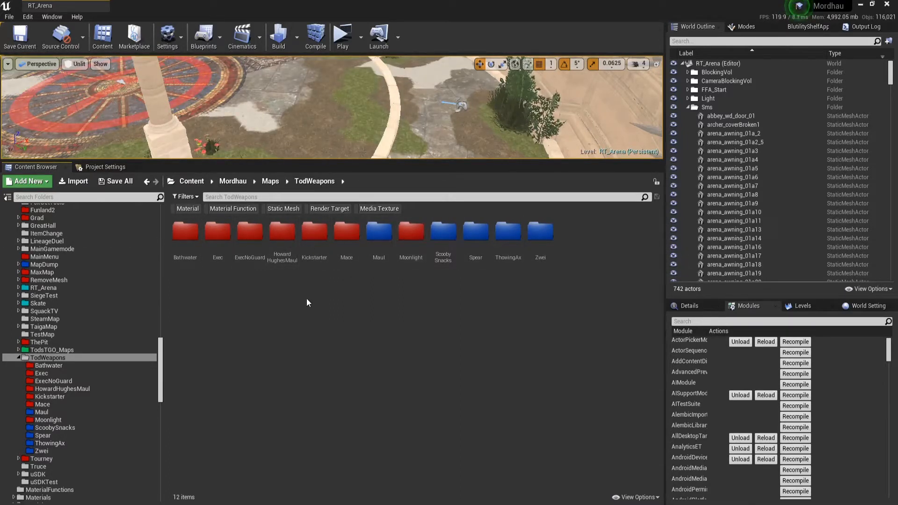
right_click(400, 293)
left_click(428, 30)
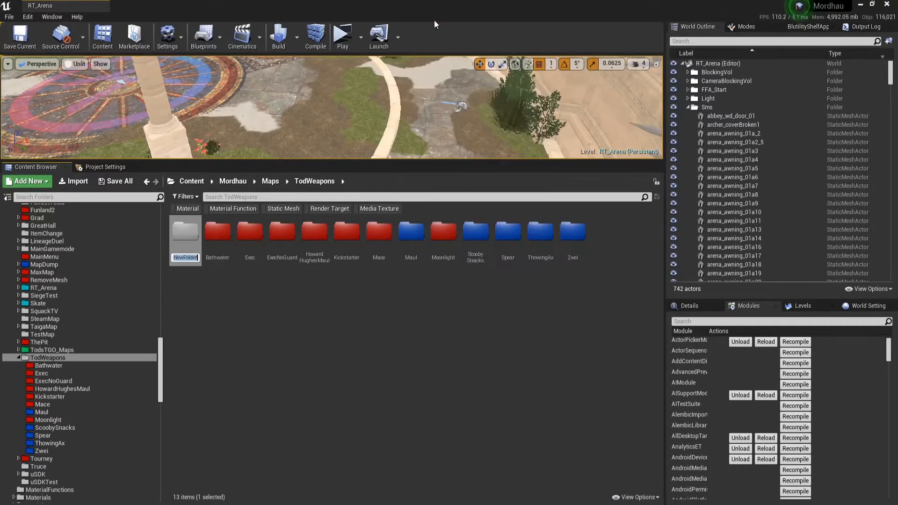
key("Return")
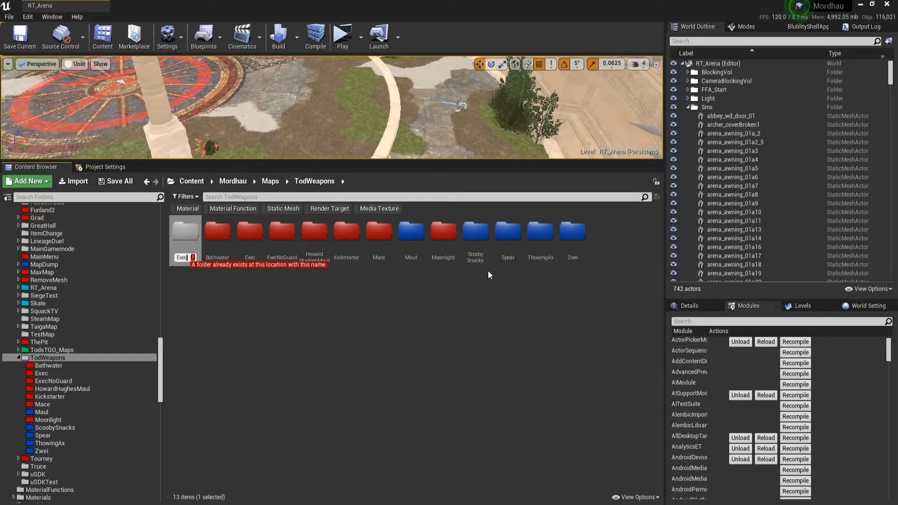
type("Exec2")
key("Return")
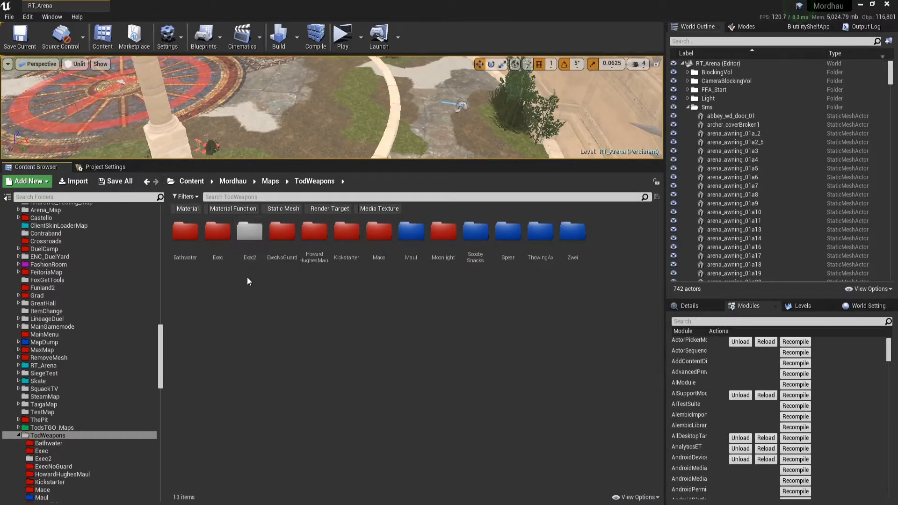
Create a Blueprint Class named BP_ExecMod in the Exec2 folder, using BP_ExecutionerSword as its parent class.
left_click(251, 241)
double_click(251, 242)
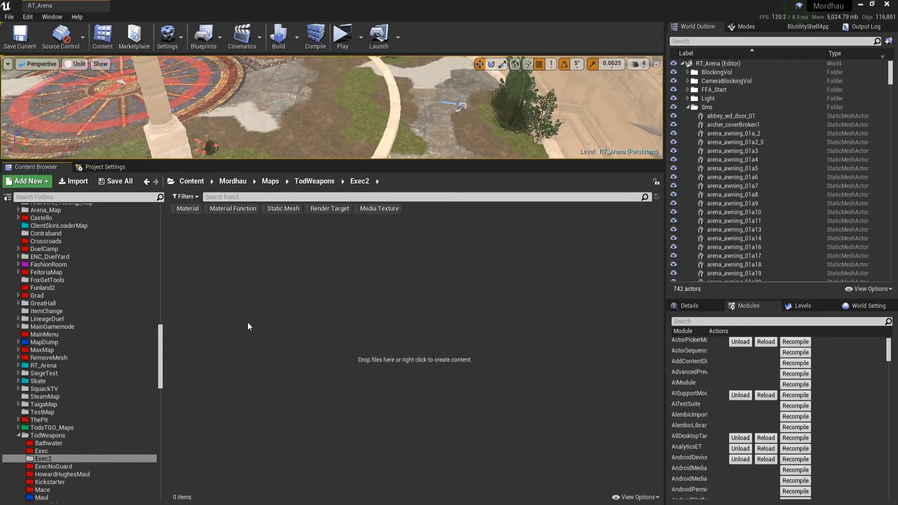
right_click(235, 273)
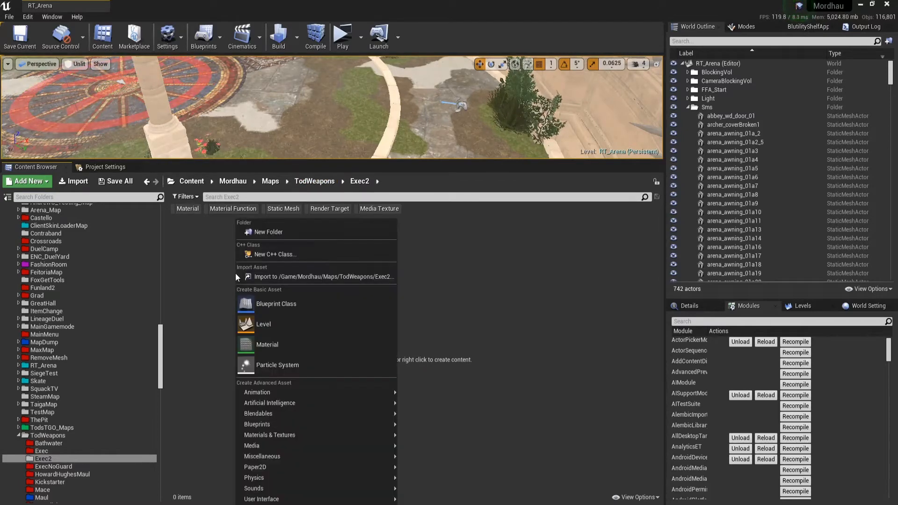
left_click(254, 304)
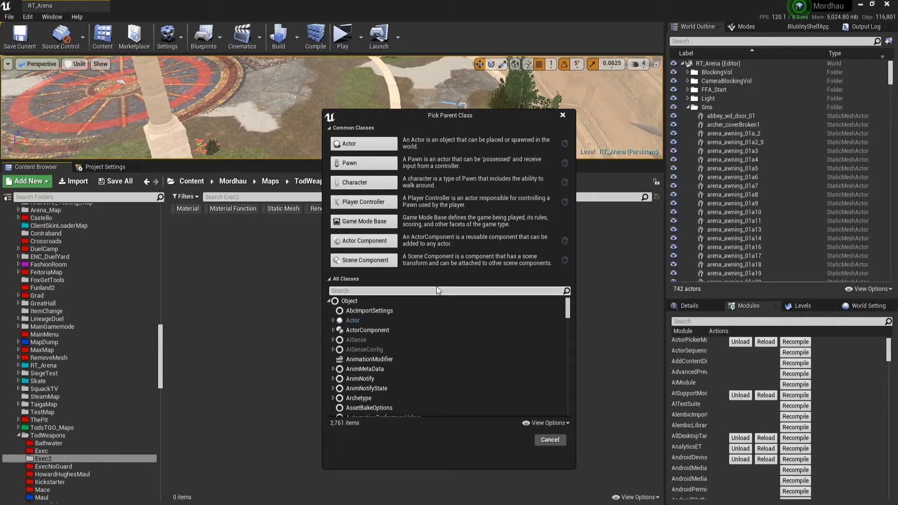
type("exec")
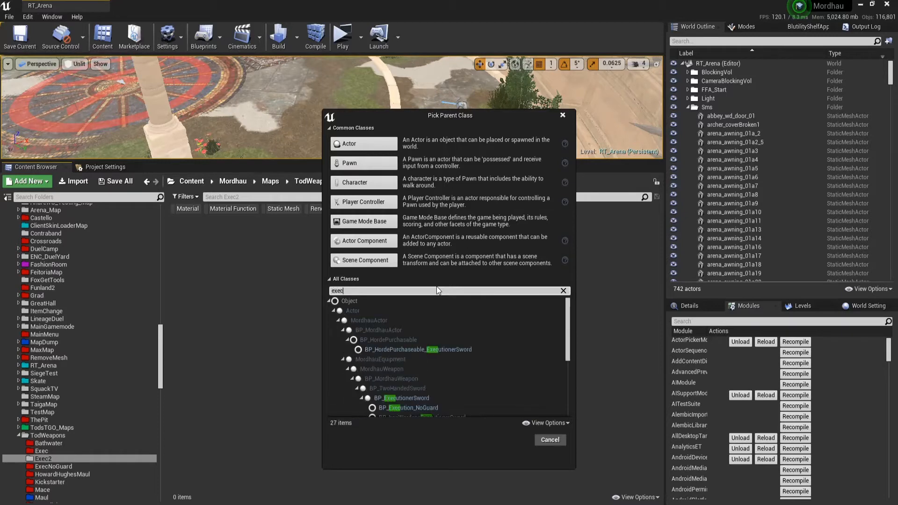
scroll(495, 366, "down", 3)
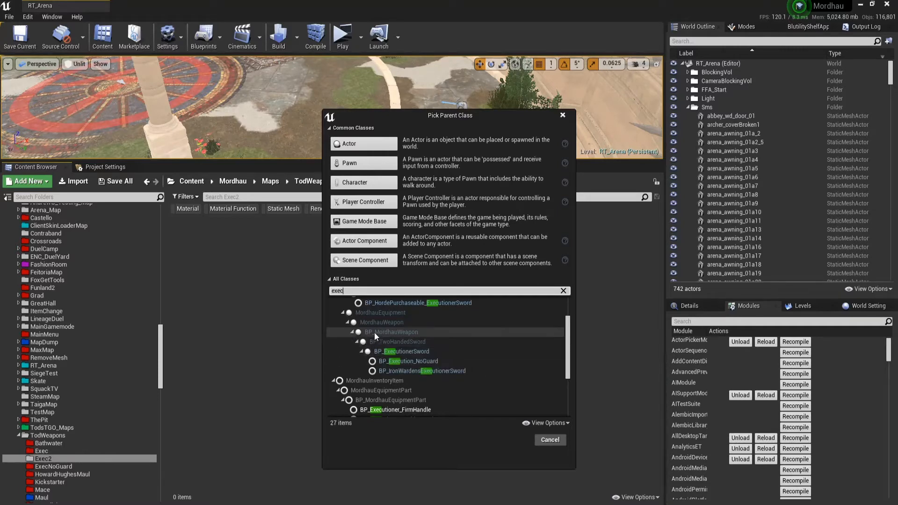
left_click(392, 357)
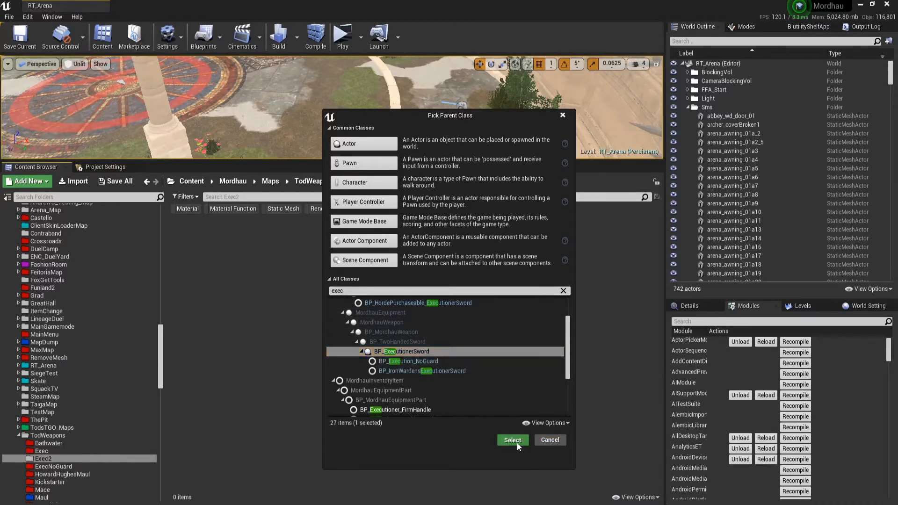
left_click(518, 440)
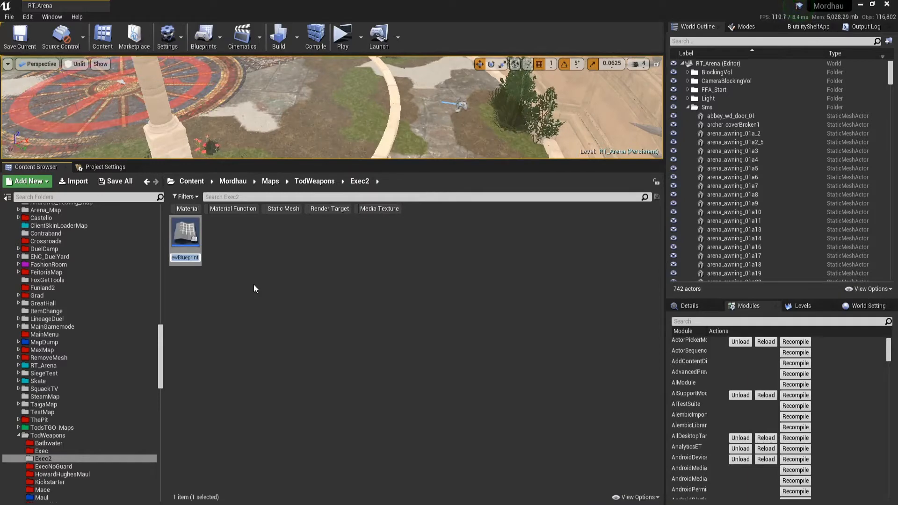
type("BP_")
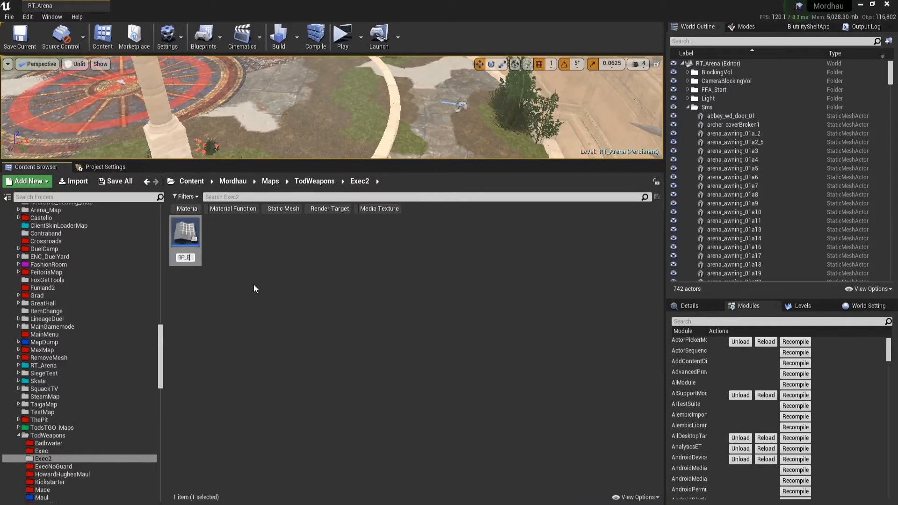
type("ExecMod")
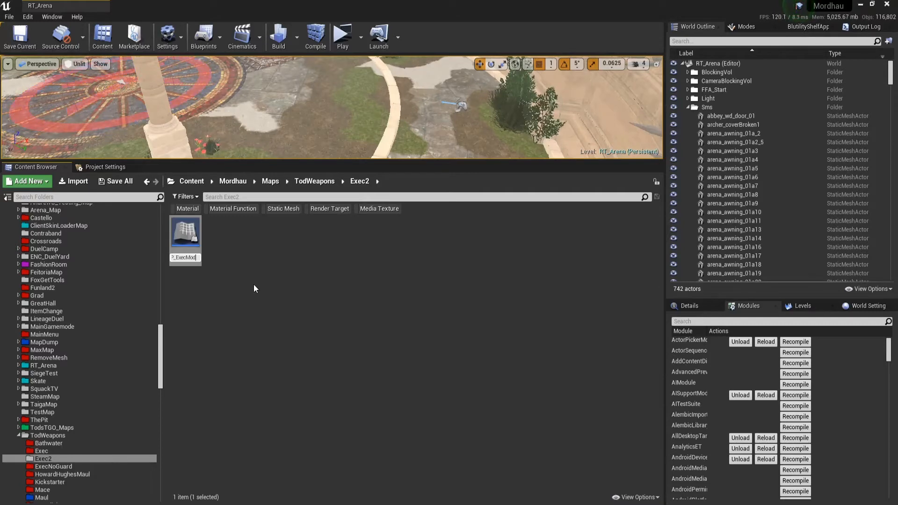
key("Return")
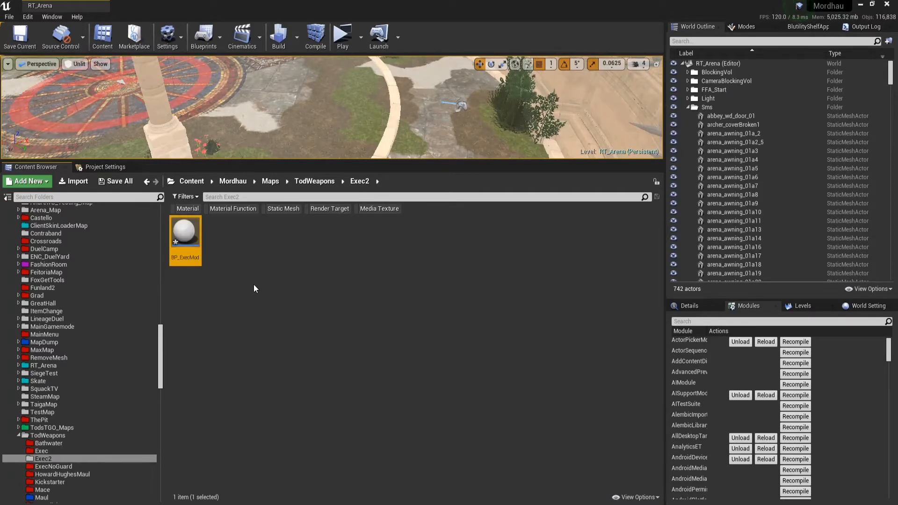
Create a second Blueprint Class named BP_ExecMod_Part in Exec2, using BP_Executioner_katzbalger as its parent class.
right_click(225, 259)
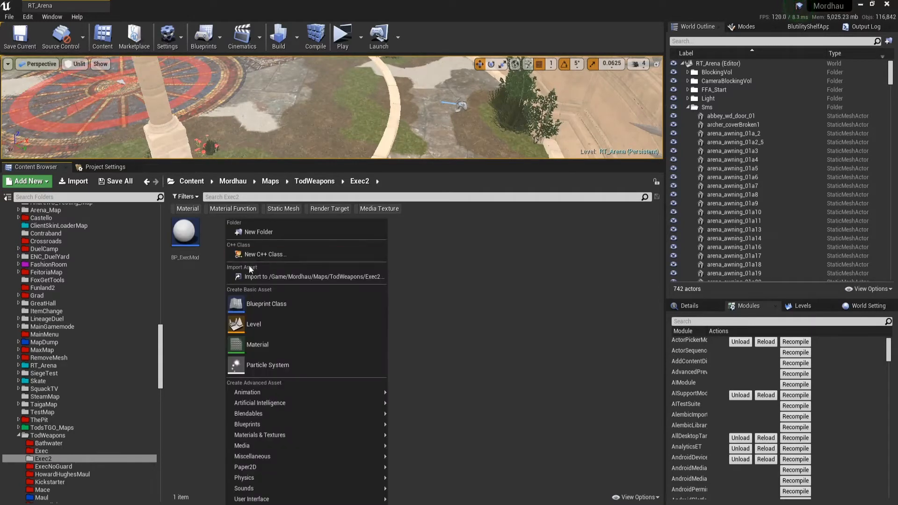
left_click(265, 304)
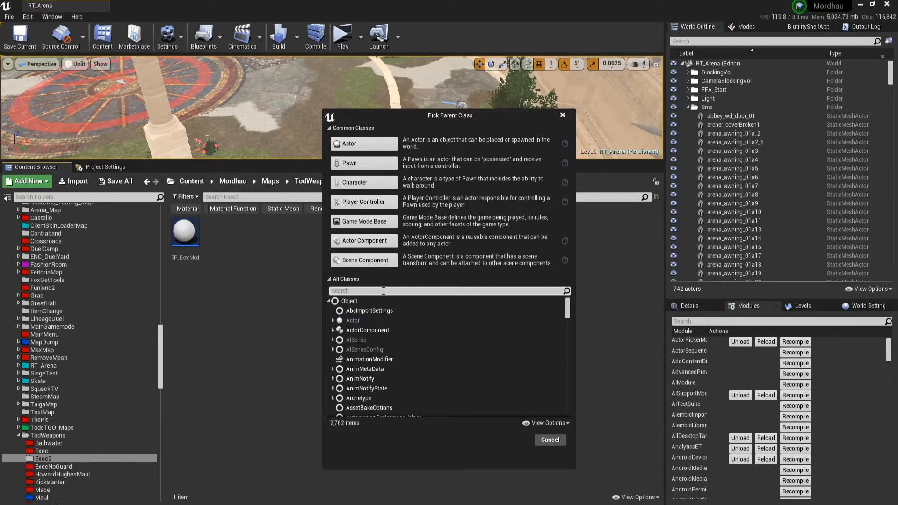
left_click(384, 290)
type("kat")
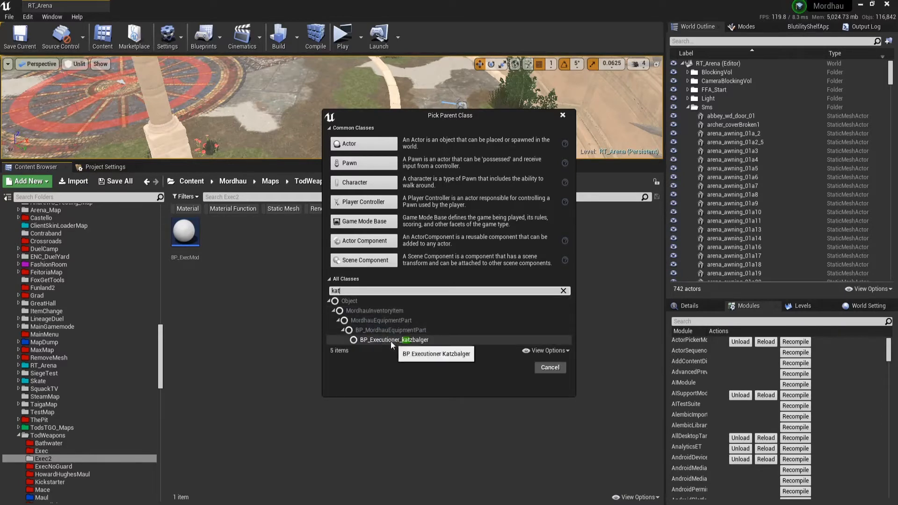
left_click(392, 340)
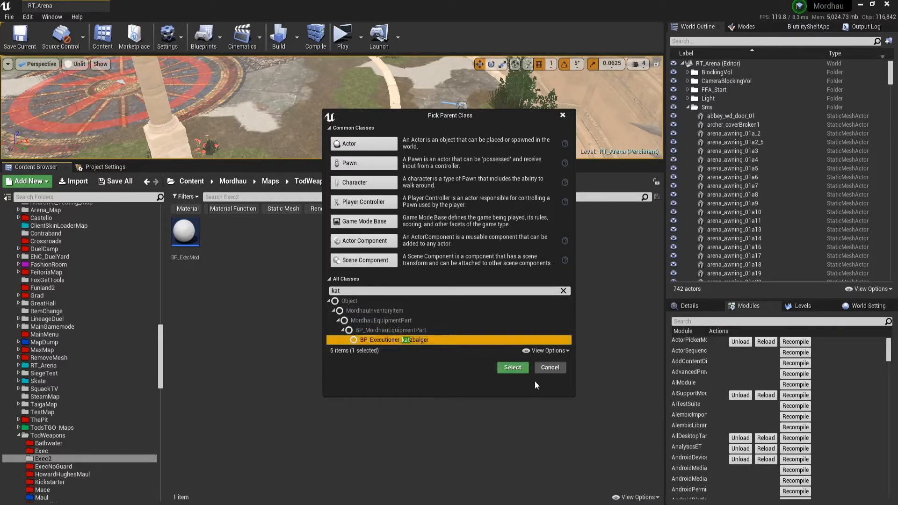
left_click(512, 368)
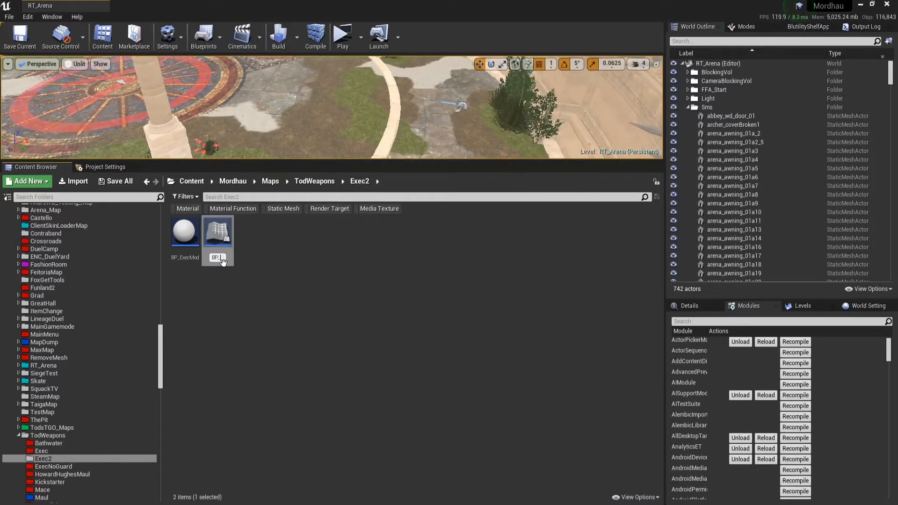
type("BP_ExecM")
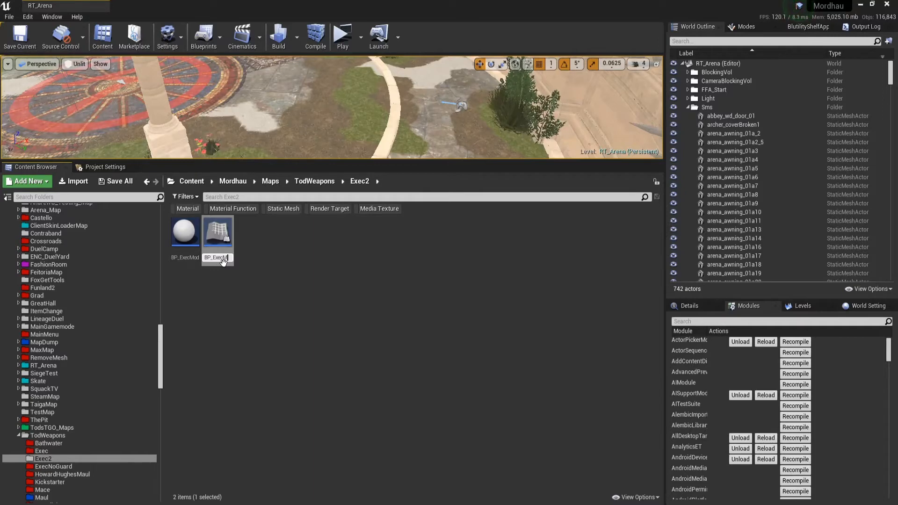
type("od_Part")
key("Return")
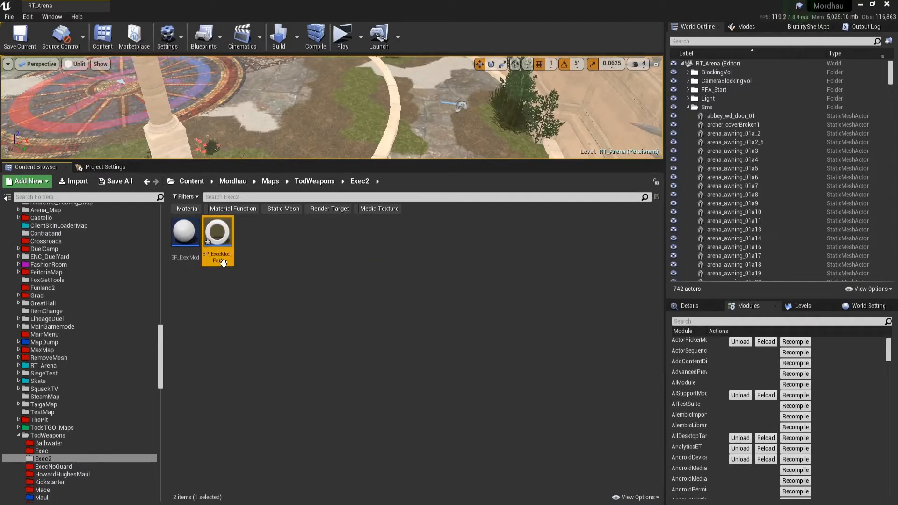
left_click(251, 262)
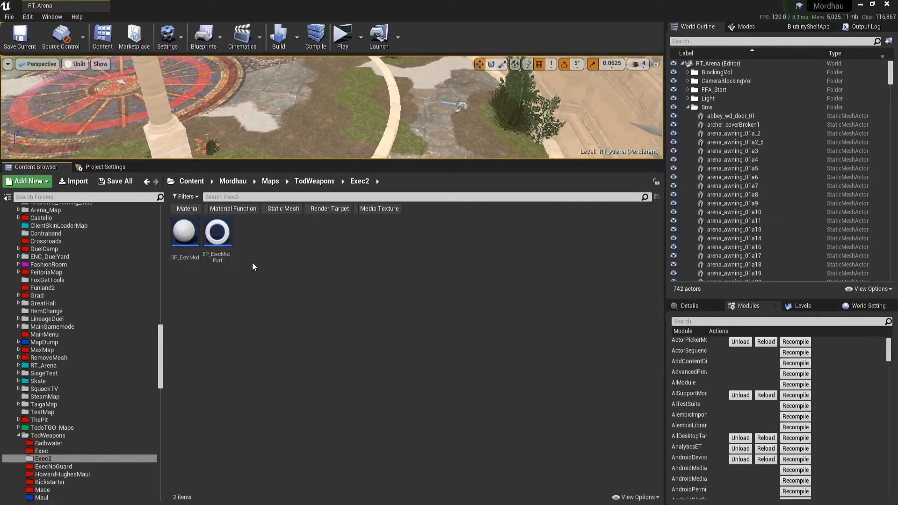
Open BP_ExecMod, widen its details area, and filter the properties by "skin" to examine the skin and part entries.
double_click(197, 244)
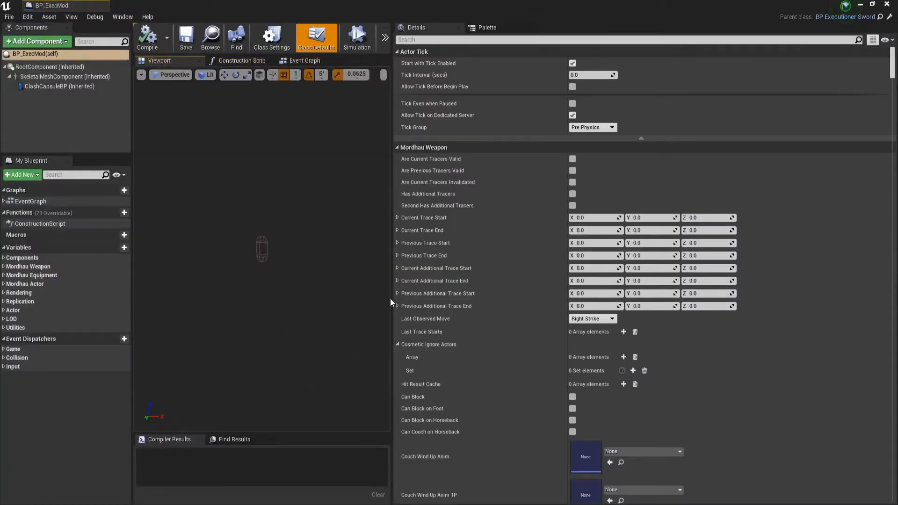
left_click_drag(392, 301, 161, 280)
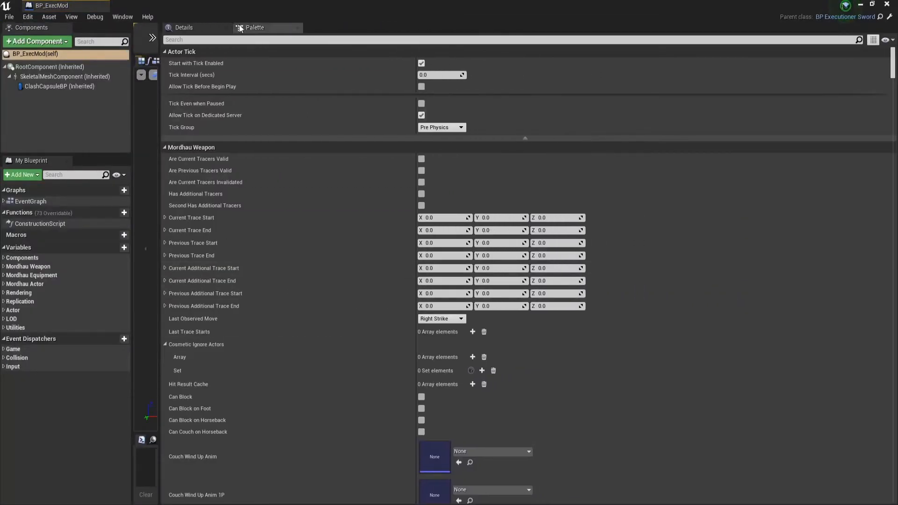
scroll(444, 272, "down", 2)
scroll(443, 271, "down", 6)
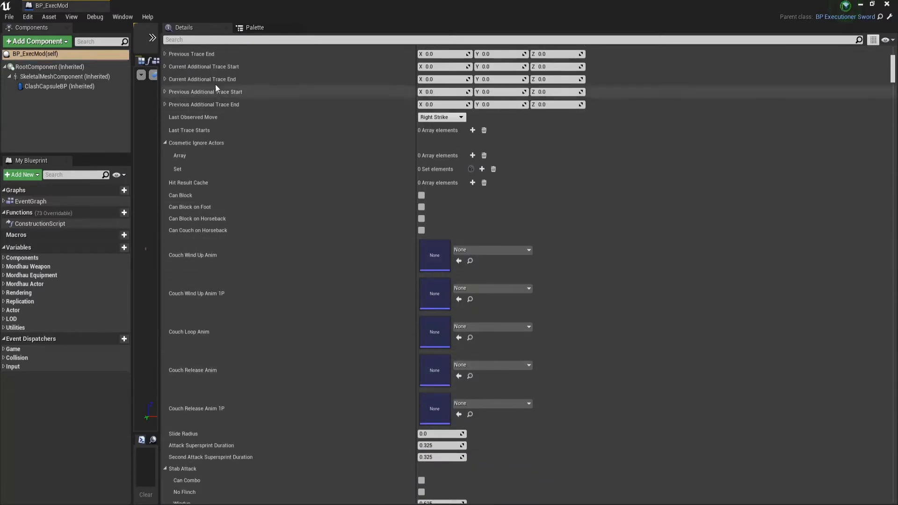
left_click(305, 41)
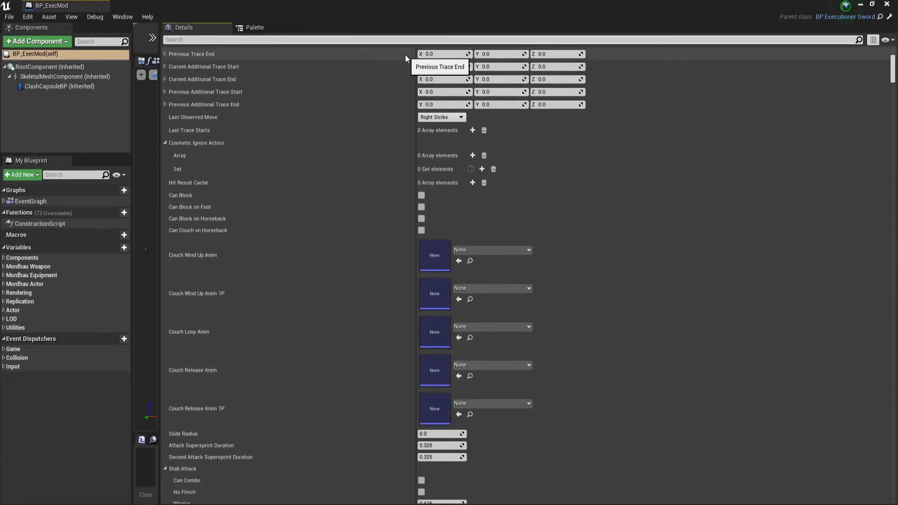
type("skin")
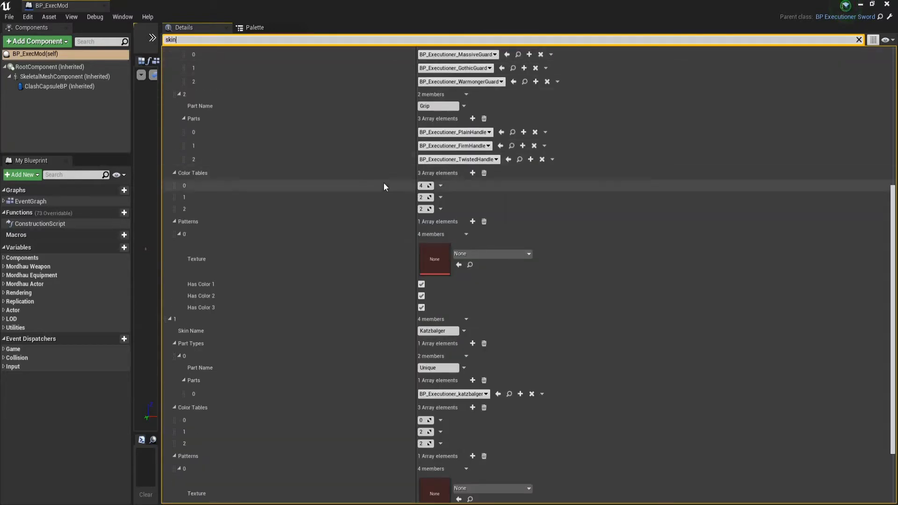
scroll(398, 287, "down", 2)
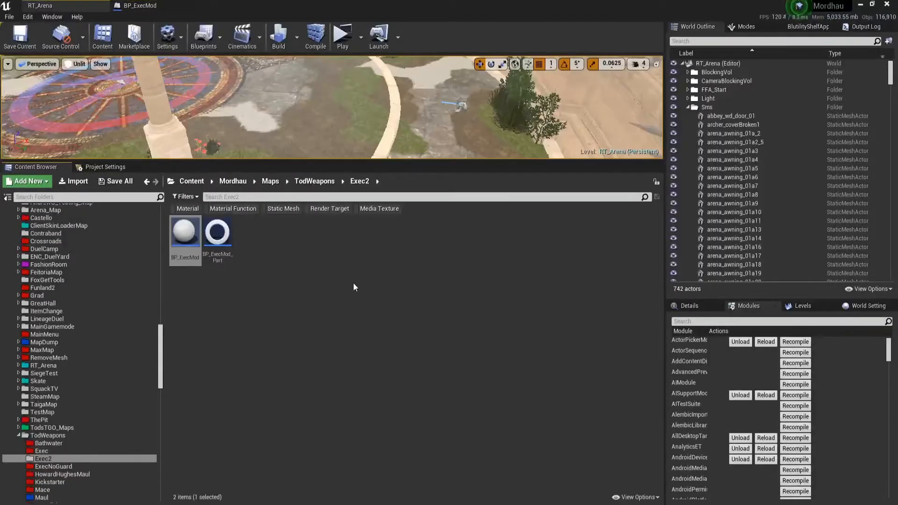
Open BP_ExecMod_Part and examine its skeletal mesh and inventory item properties.
double_click(217, 233)
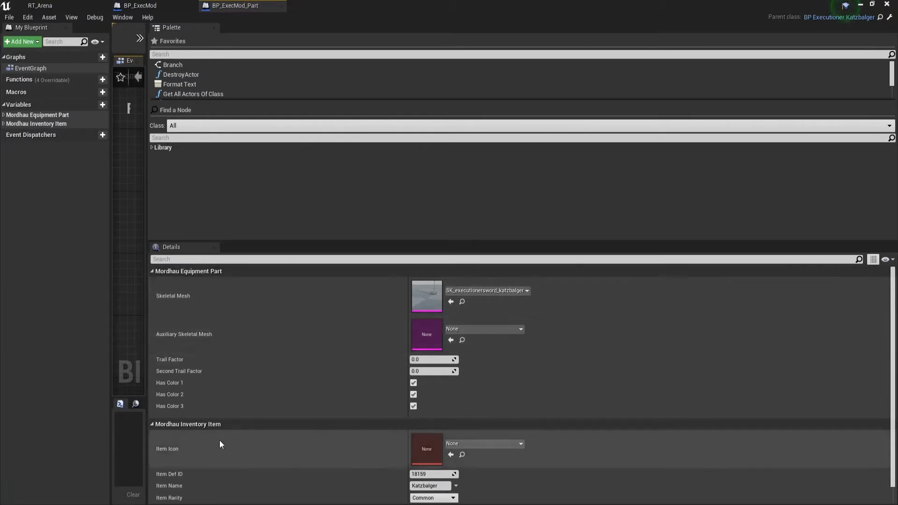
scroll(280, 423, "down", 1)
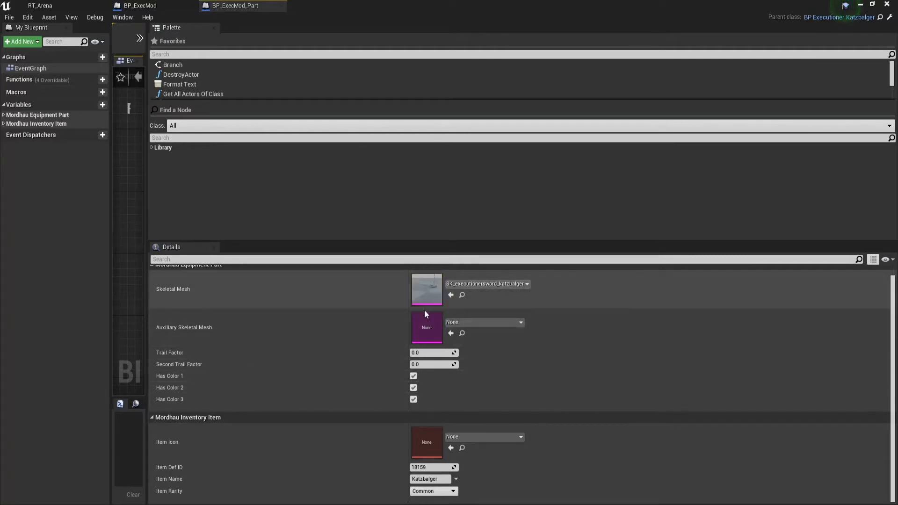
In the ClientSkinLoaderMap folder, create a child Blueprint class of BP_EquipmentSkinMod named BP_CustomWeapon and save it.
left_click(42, 6)
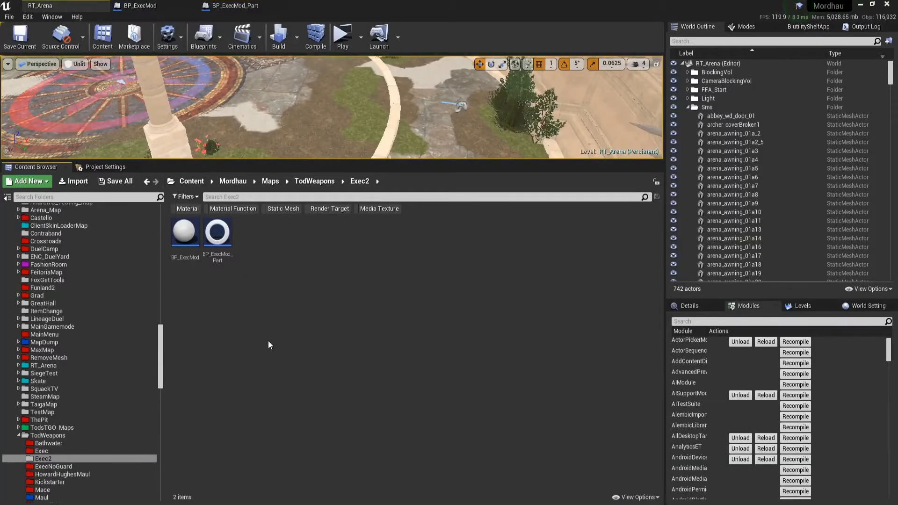
scroll(55, 400, "up", 4)
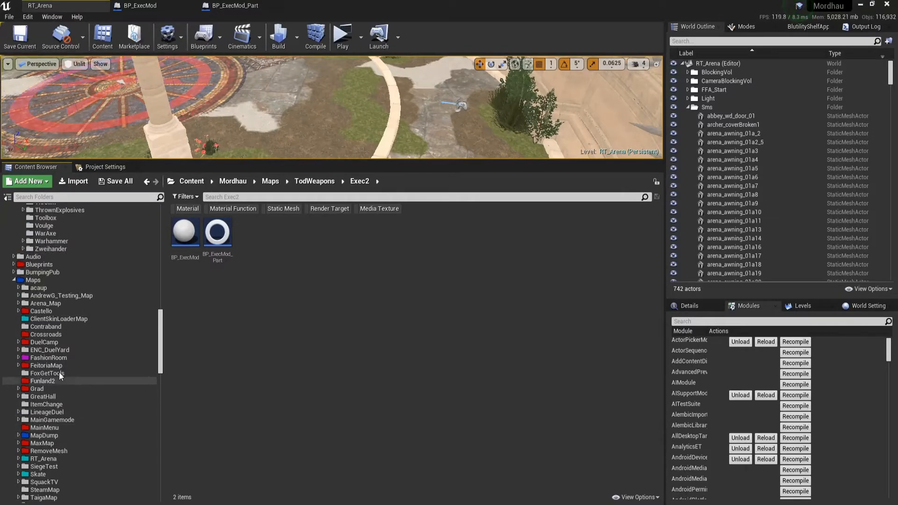
left_click(57, 318)
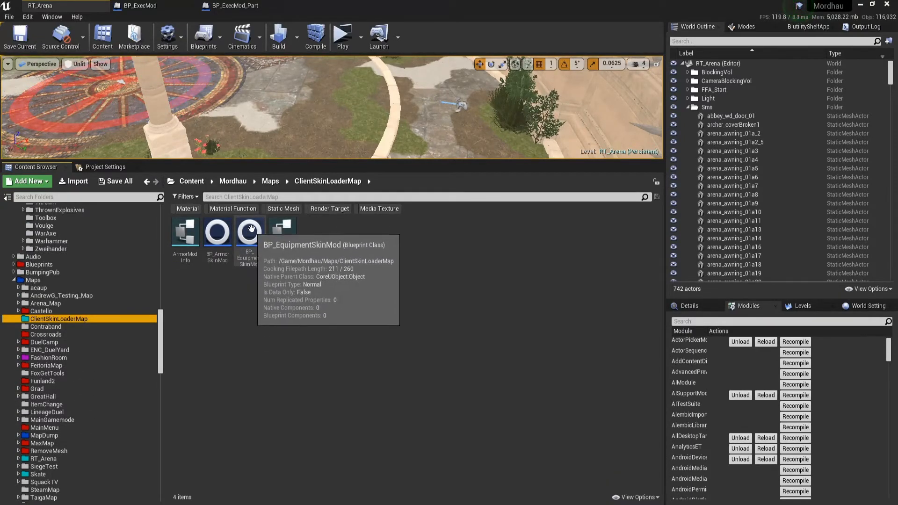
right_click(252, 245)
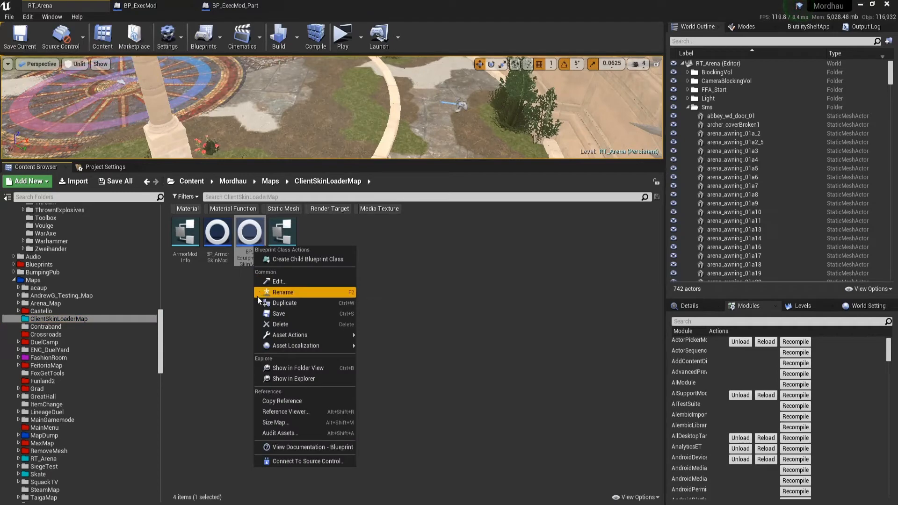
left_click(283, 259)
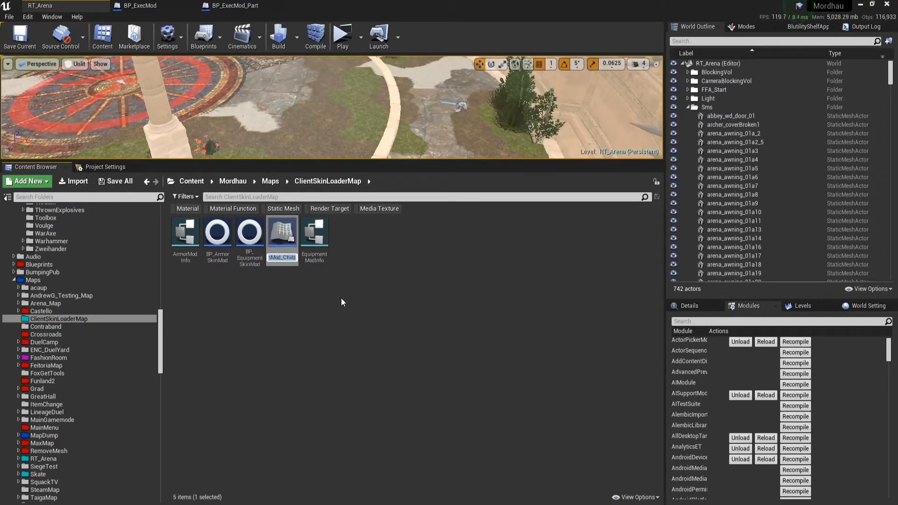
type("BP_")
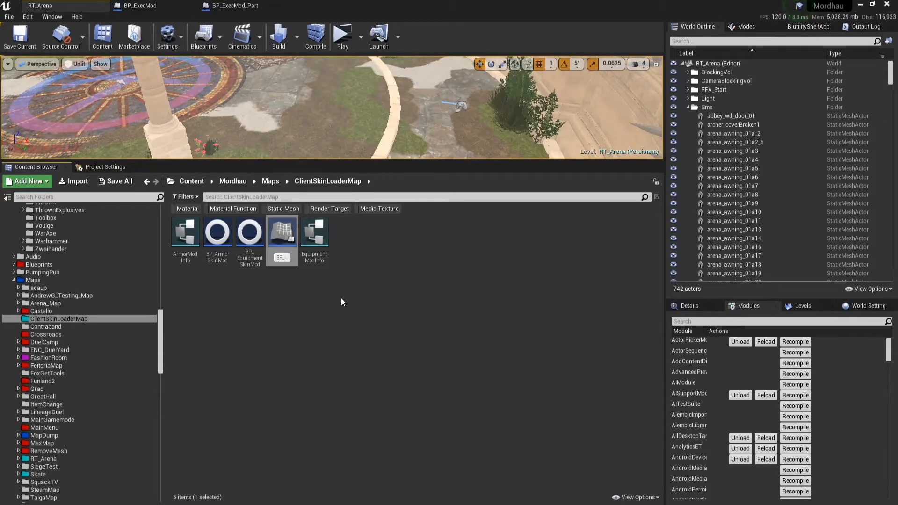
type("CustomWeapo")
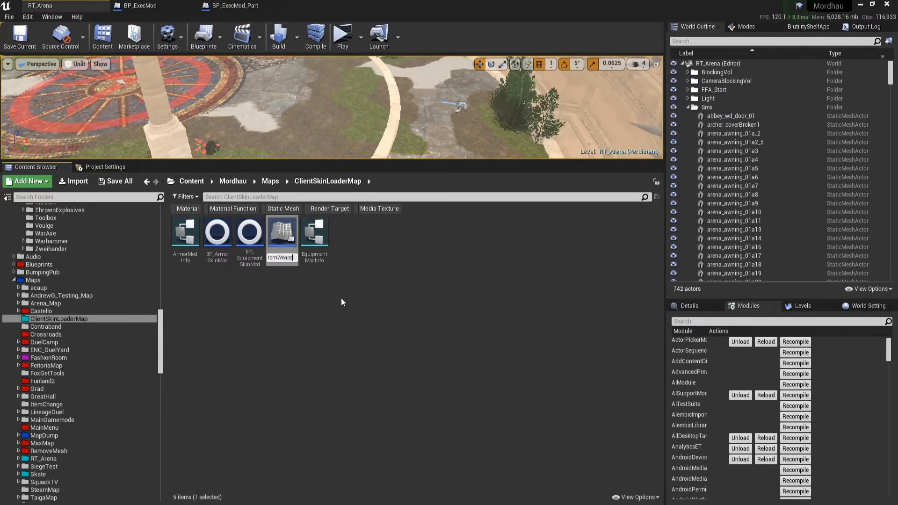
type("n")
key("Return")
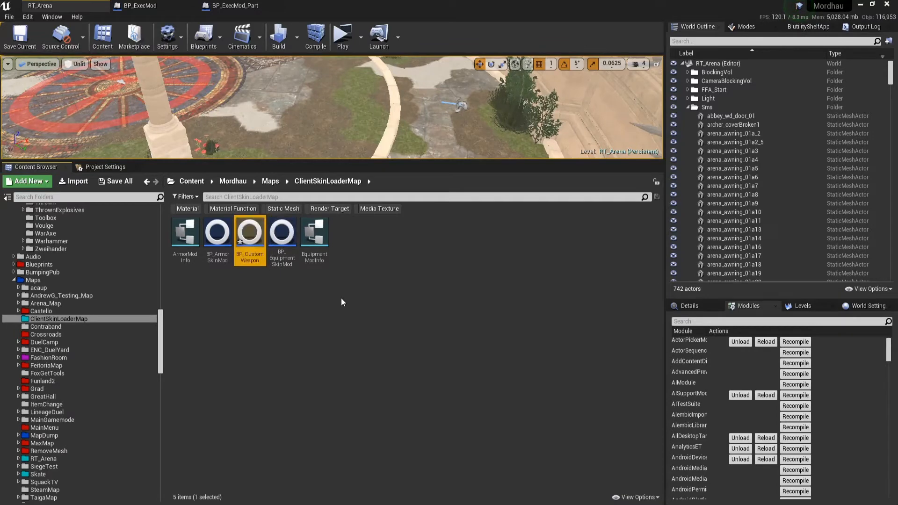
key("ctrl+s")
left_click(310, 279)
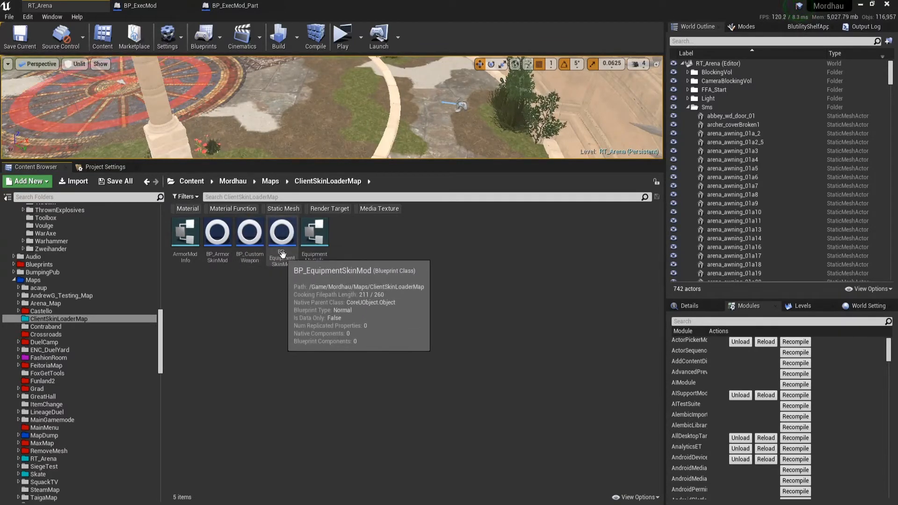
Move BP_CustomWeapon into the Exec2 folder under TodWeapons and open that folder.
left_click_drag(249, 234, 52, 366)
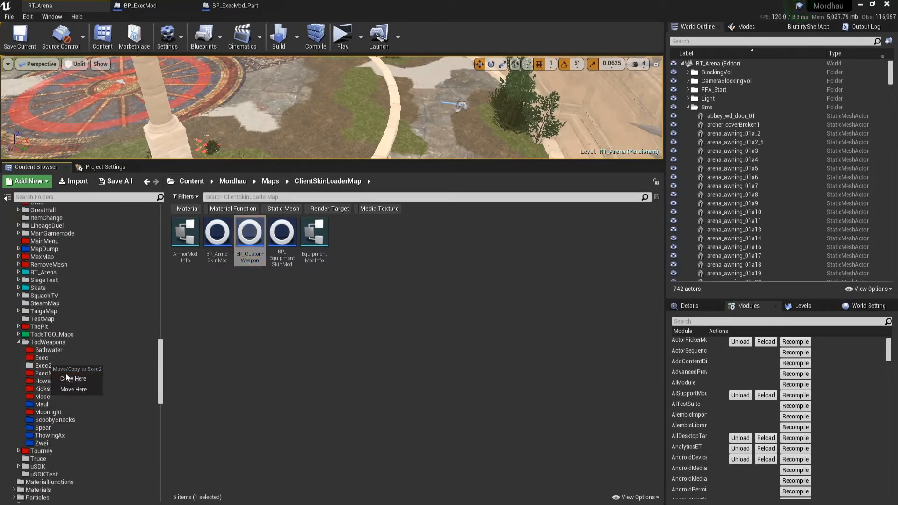
left_click(78, 389)
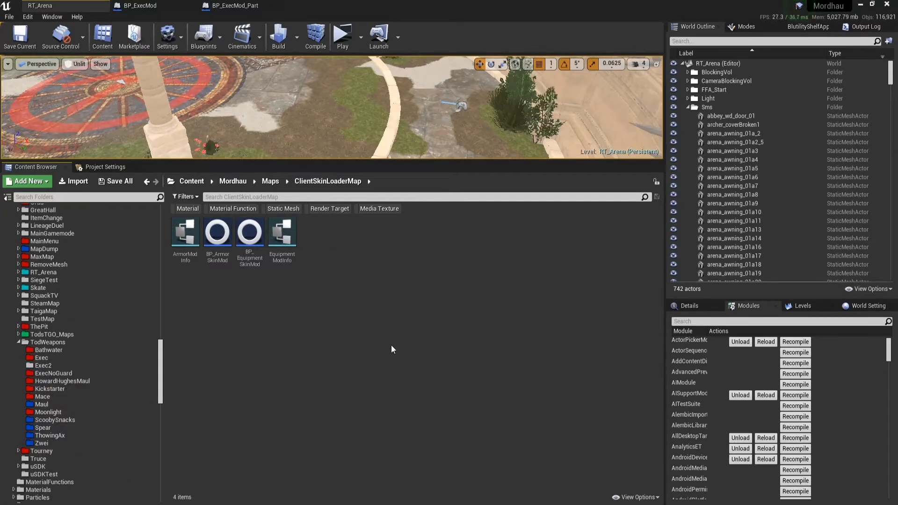
left_click(46, 366)
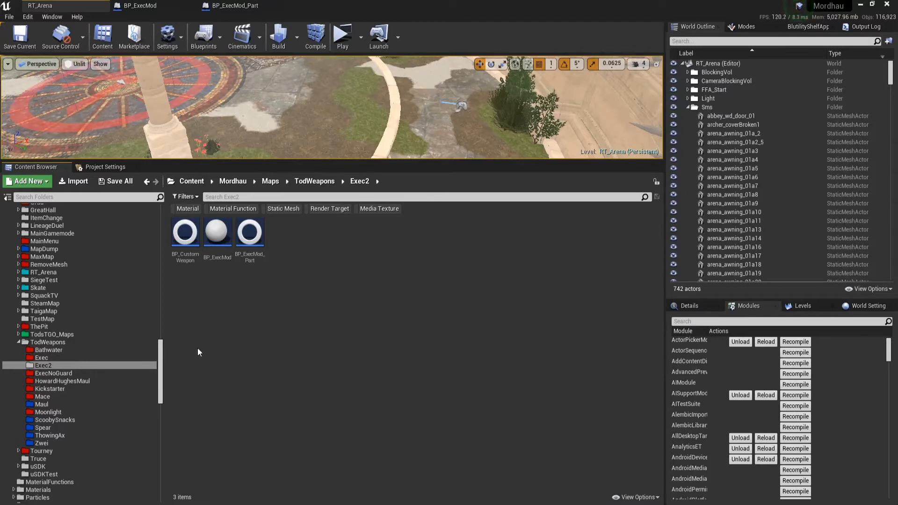
Collapse the TodWeapons folder and browse to the ExecutionersSword asset folder under Mordhau/Assets/Weapons.
scroll(163, 374, "down", 3)
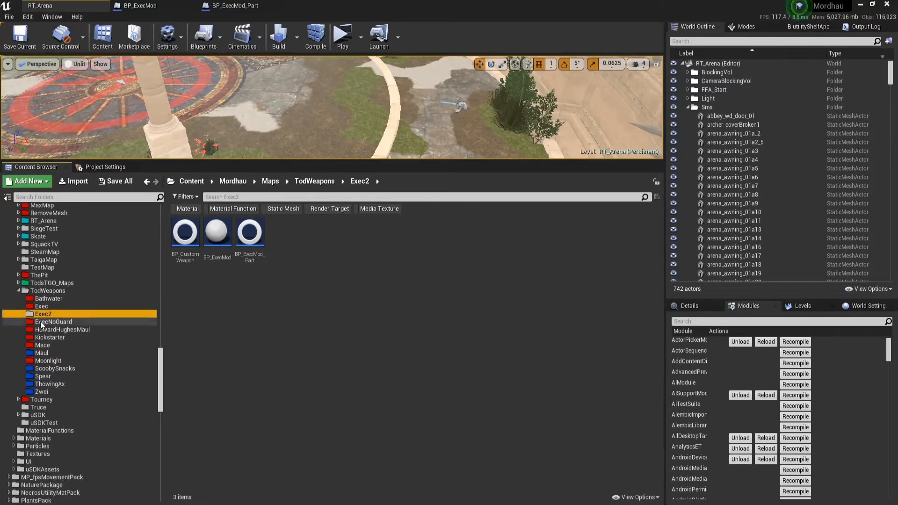
left_click(19, 290)
scroll(63, 440, "up", 18)
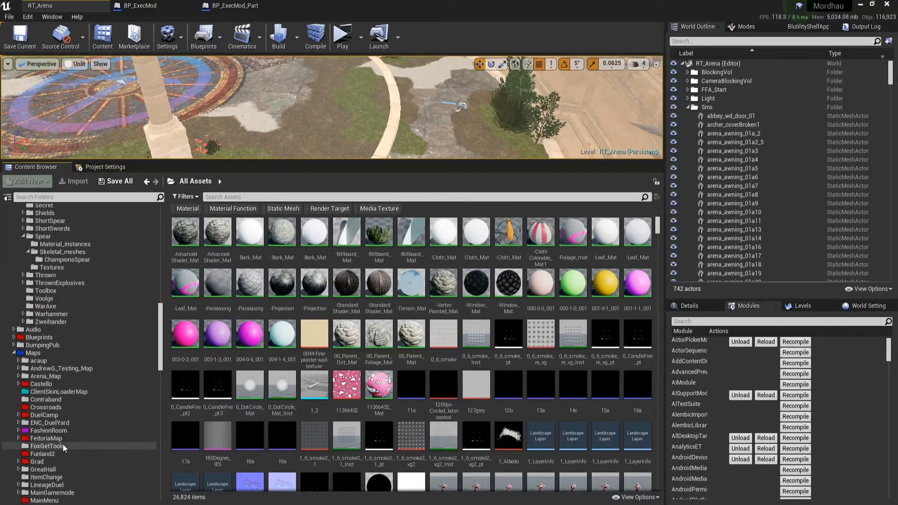
scroll(66, 344, "up", 20)
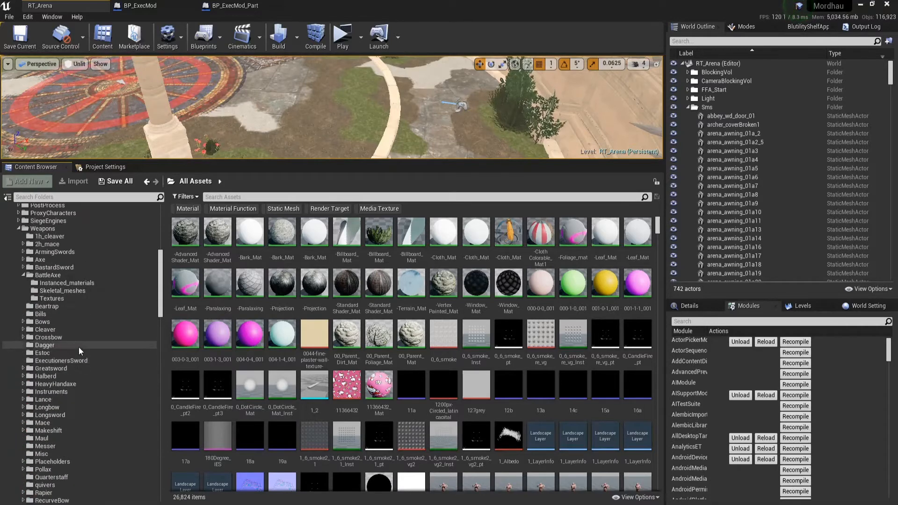
left_click(51, 232)
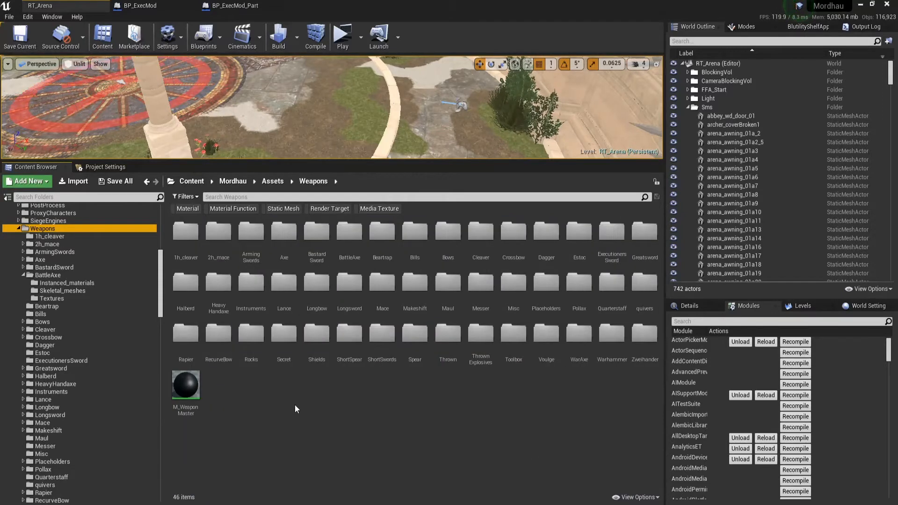
left_click(314, 411)
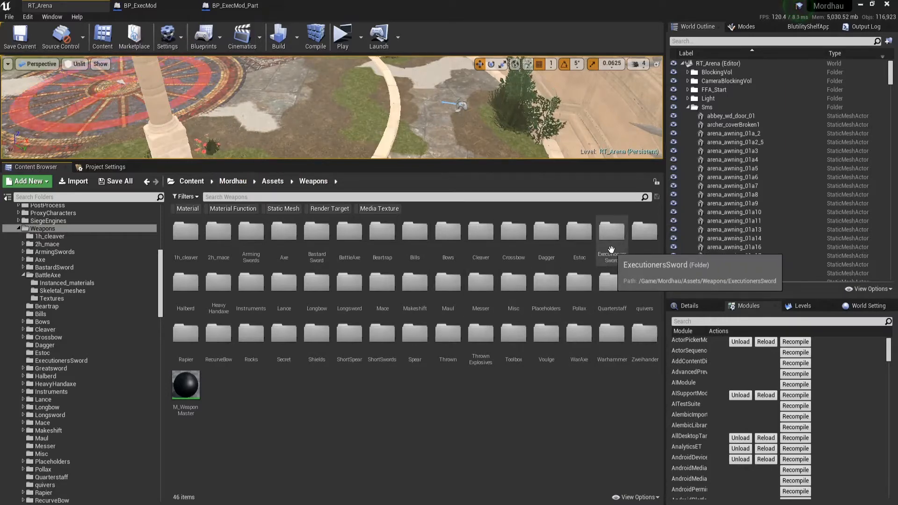
double_click(610, 235)
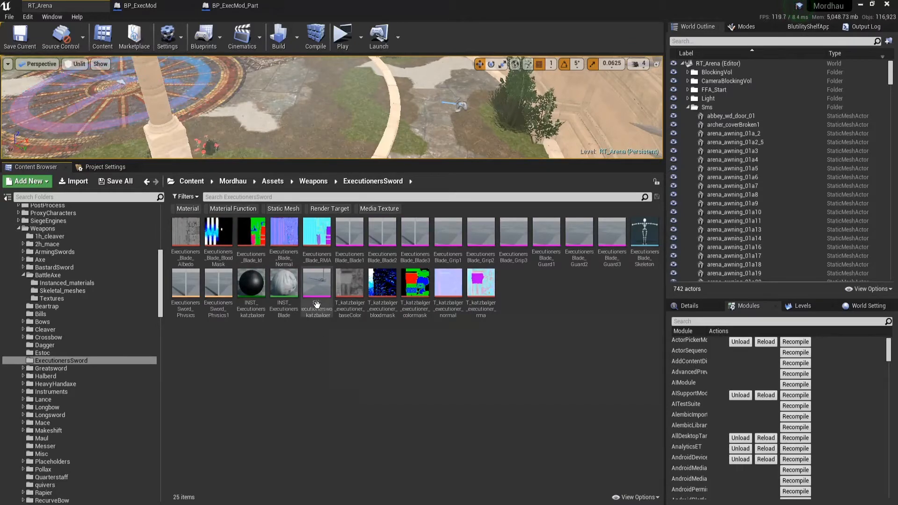
right_click(316, 305)
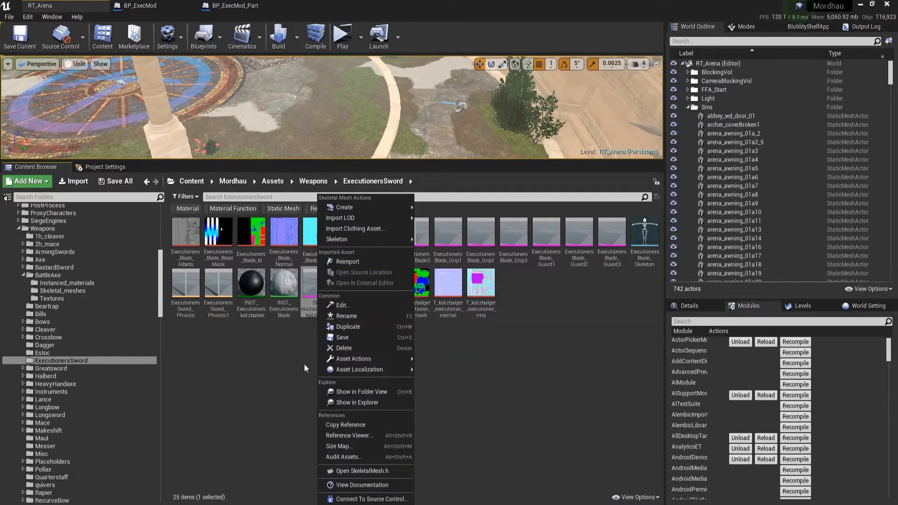
left_click(312, 299)
right_click(315, 298)
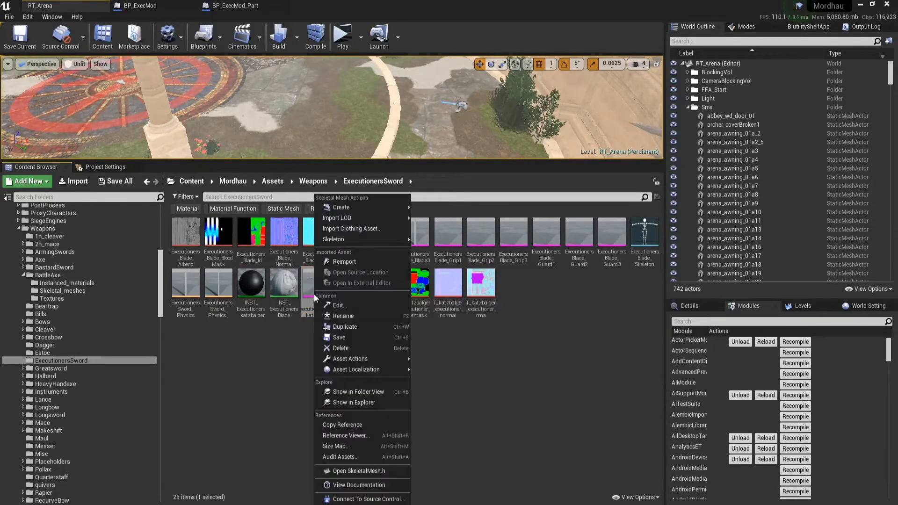
mouse_move(348, 359)
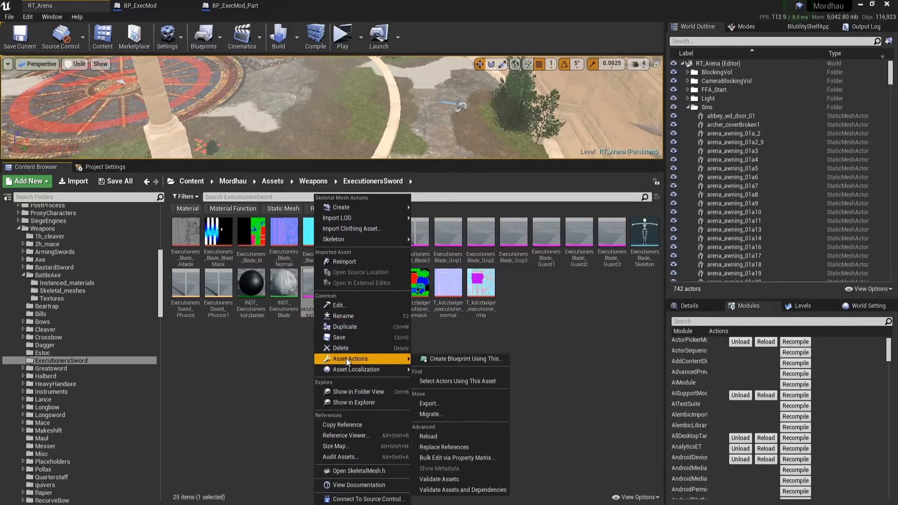
left_click(429, 406)
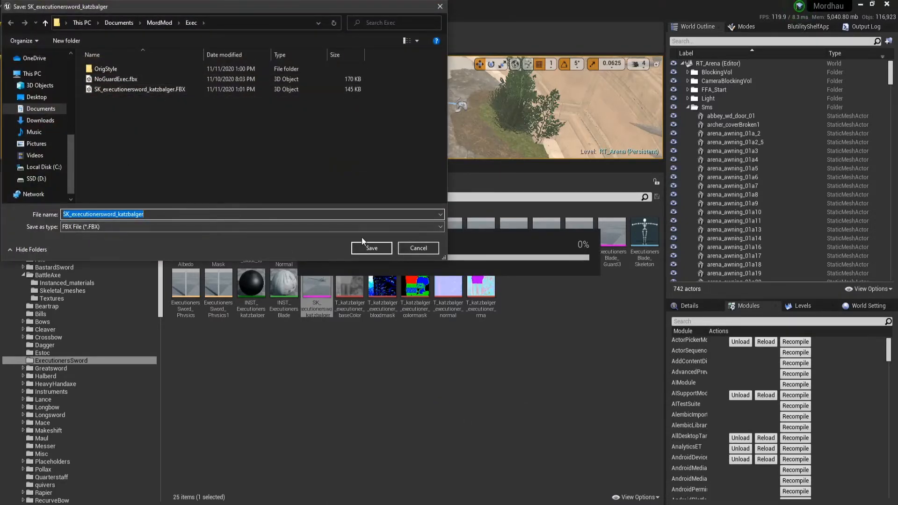
left_click(414, 251)
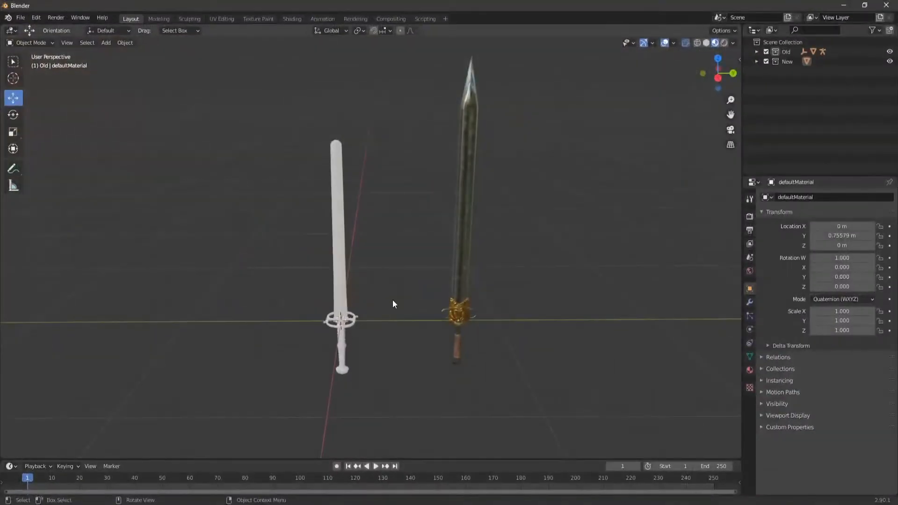
Switch to Blender and expand the Old and New collections to examine the original sword's armature, weapon bone and mesh, and the new sword's mesh.
mouse_move(391, 299)
middle_mouse_down()
mouse_move(394, 327)
mouse_move(395, 291)
middle_mouse_up()
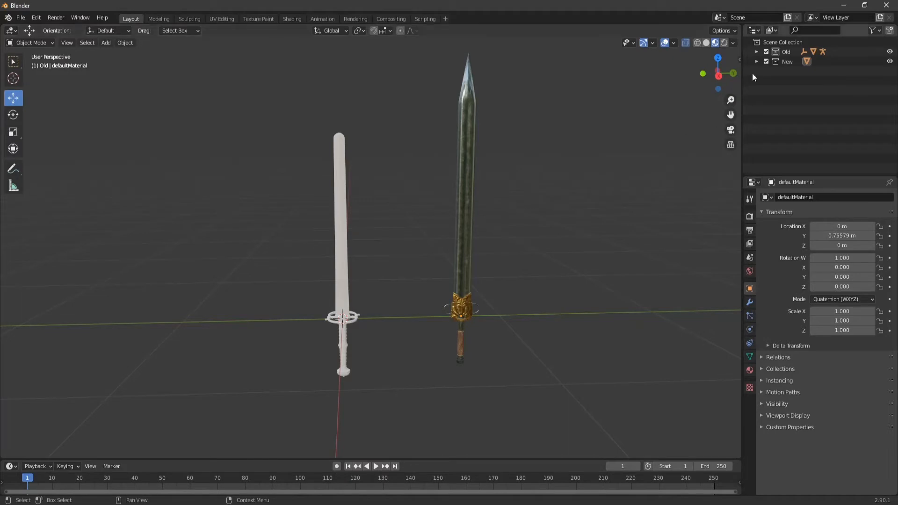
left_click(756, 52, "shift")
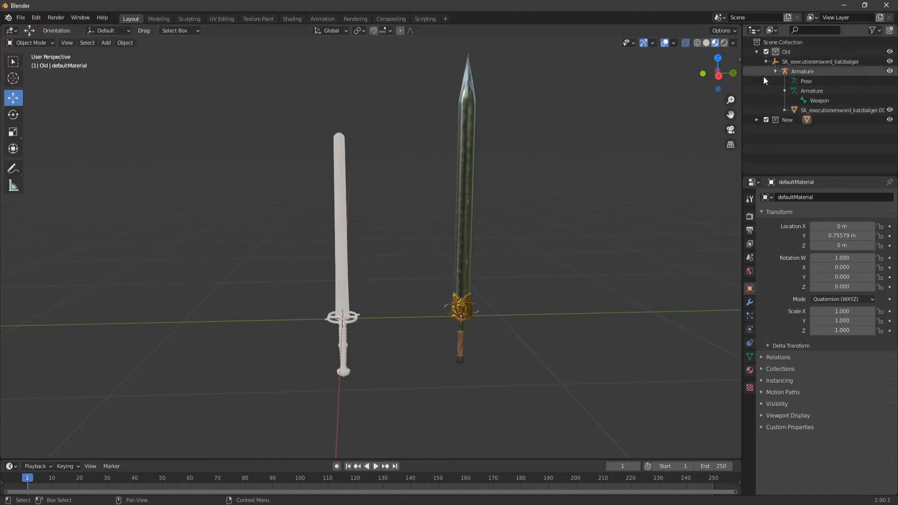
left_click(756, 120, "shift")
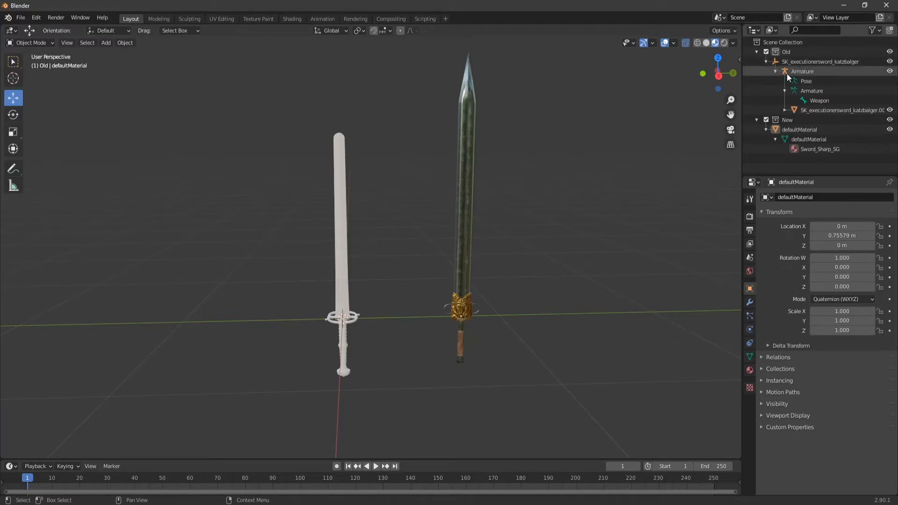
left_click(785, 110)
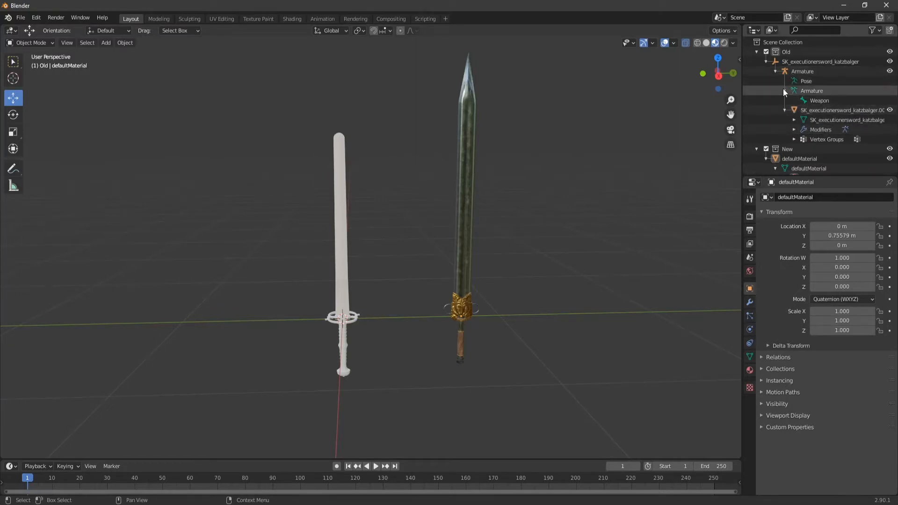
left_click(792, 71)
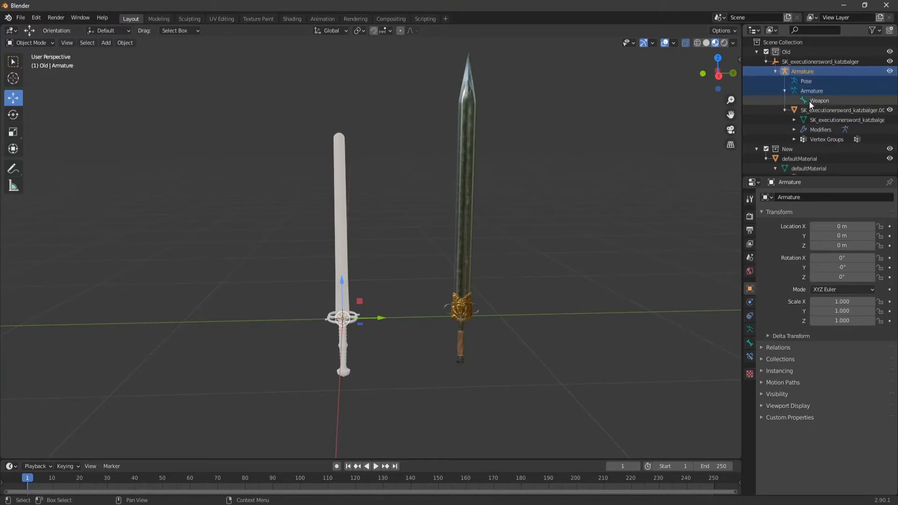
left_click(810, 101)
left_click(800, 71)
left_click(775, 71)
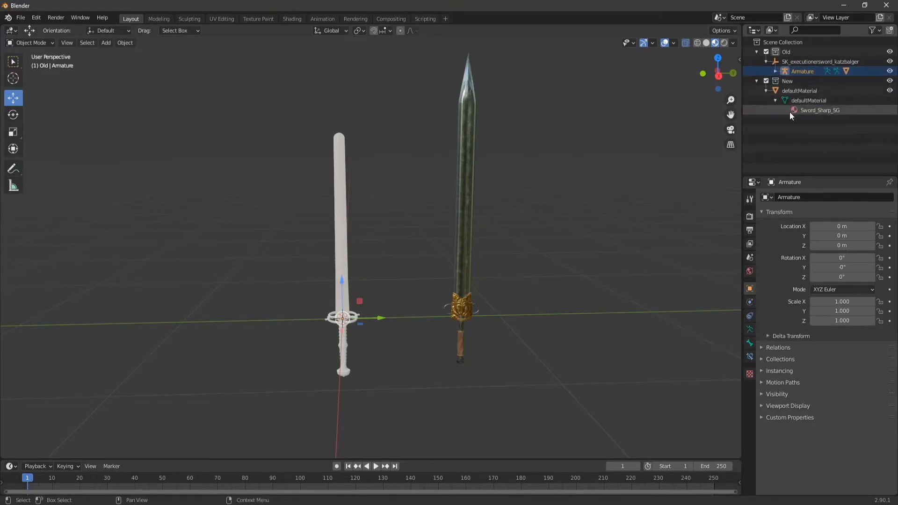
left_click(776, 123)
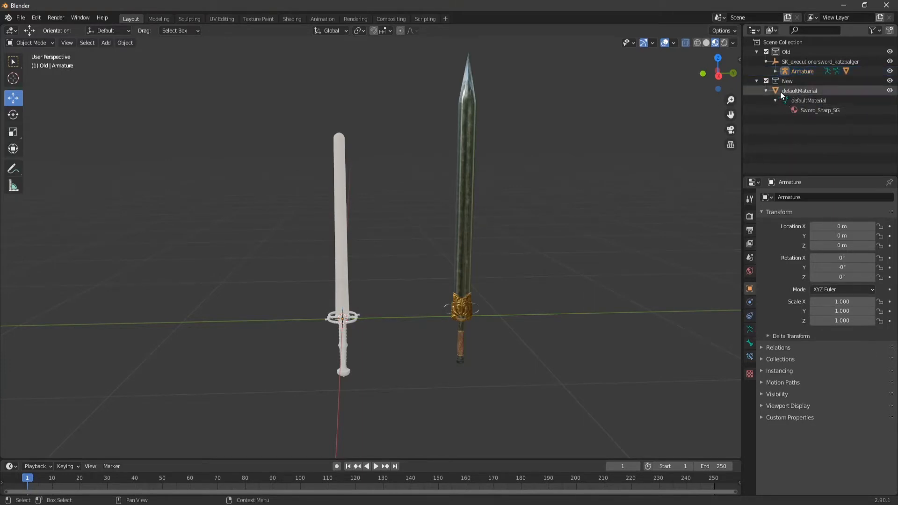
Move the new sword mesh about -0.758 m along Y onto the old sword and check their alignment from several angles.
left_click(457, 256)
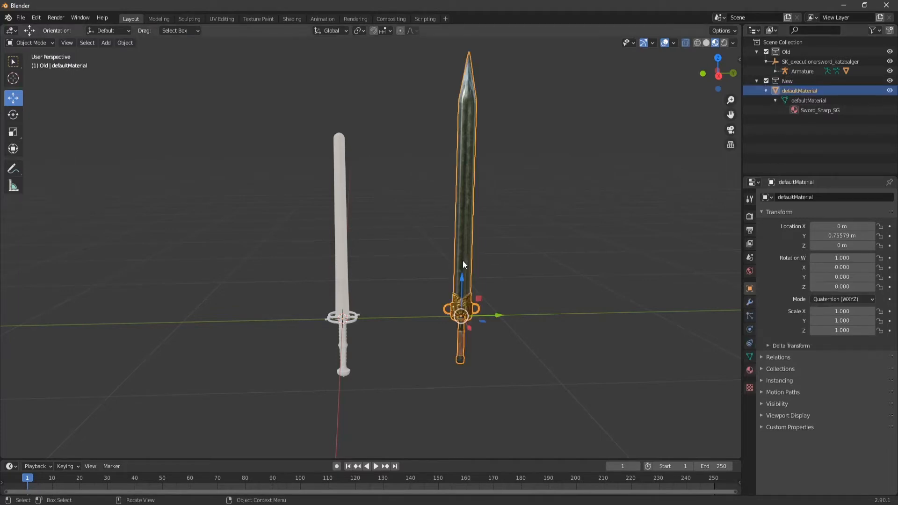
middle_click_drag(461, 260, 461, 333)
left_click_drag(484, 320, 380, 312)
middle_click_drag(380, 312, 443, 199)
scroll(434, 240, "up", 6)
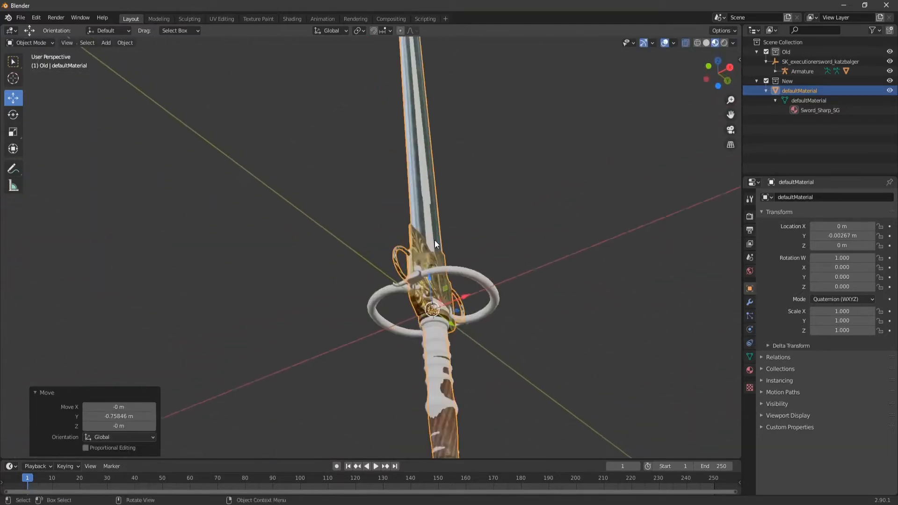
middle_click_drag(434, 240, 423, 282)
scroll(426, 283, "down", 5)
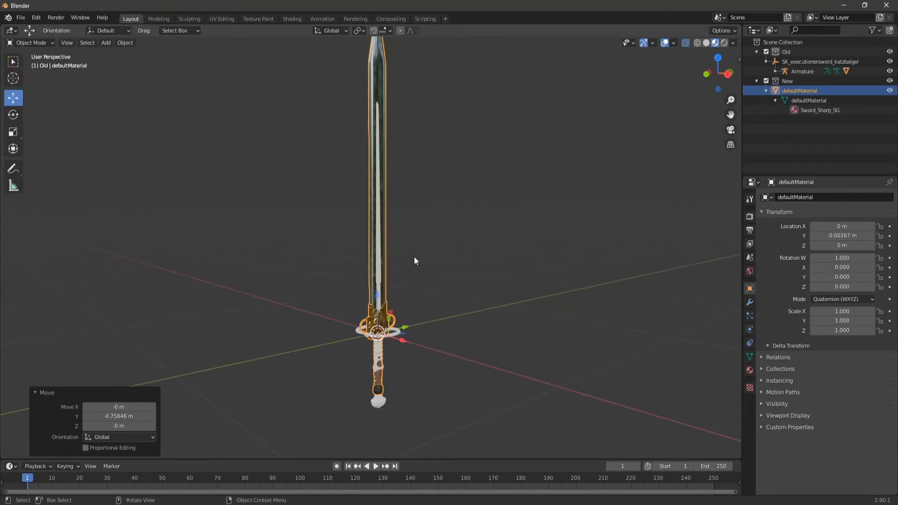
middle_click_drag(414, 260, 423, 242)
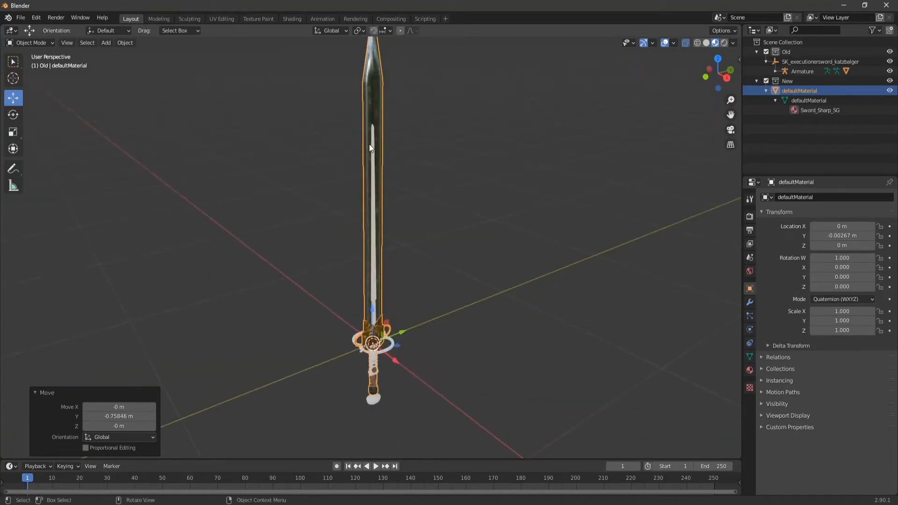
middle_click_drag(368, 217, 368, 318)
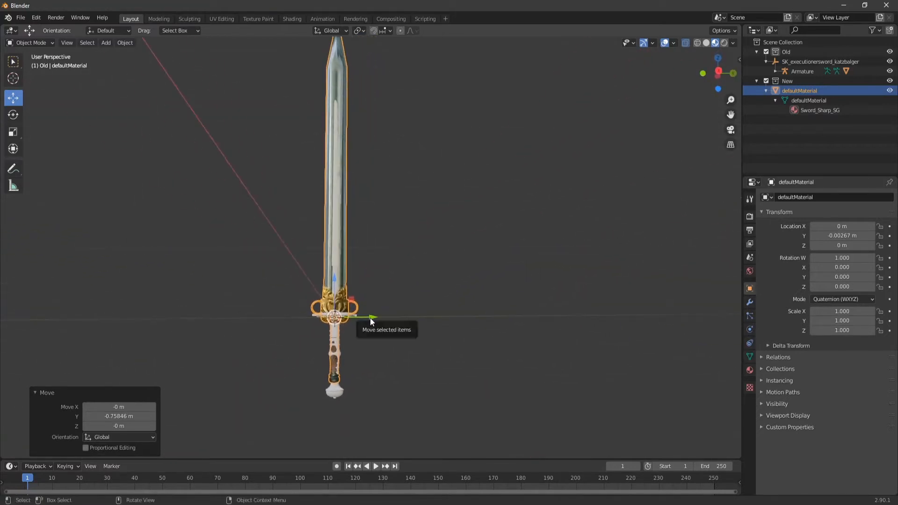
Nudge the new sword mesh about 0.002 m along Y and apply its location, rotation and scale.
left_click_drag(369, 318, 373, 333)
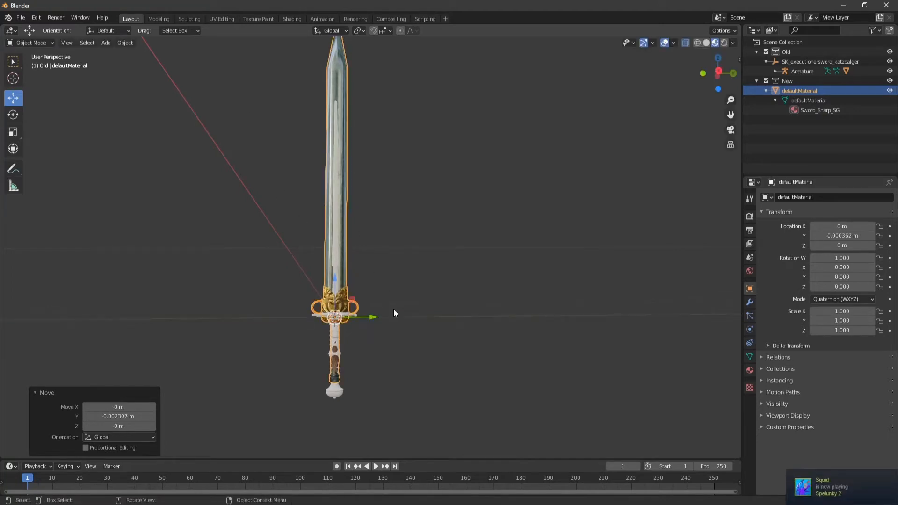
mouse_move(361, 339)
middle_mouse_down()
mouse_move(380, 370)
mouse_move(349, 338)
middle_mouse_up()
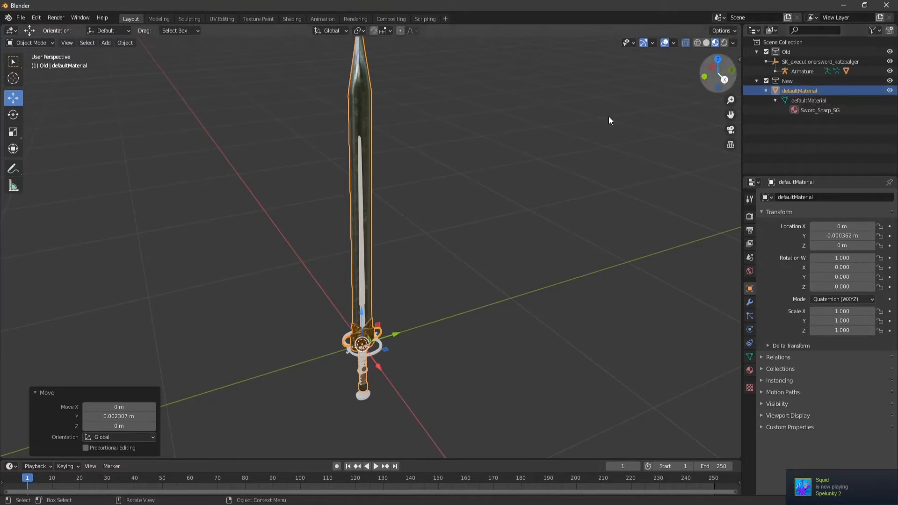
left_click(130, 44)
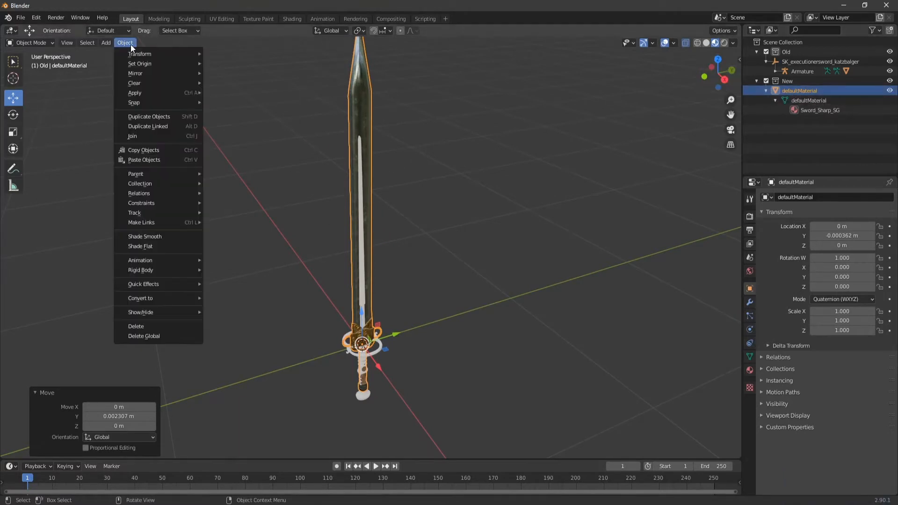
mouse_move(135, 52)
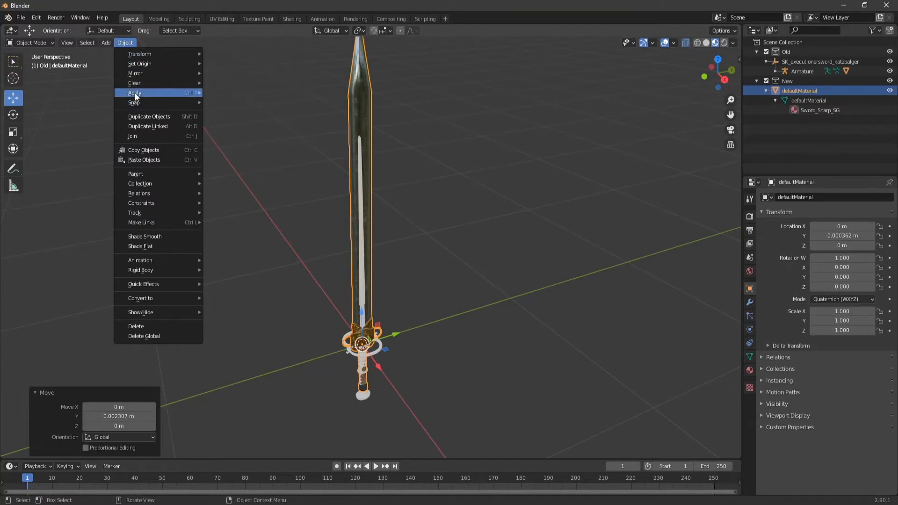
mouse_move(136, 95)
left_click(241, 121)
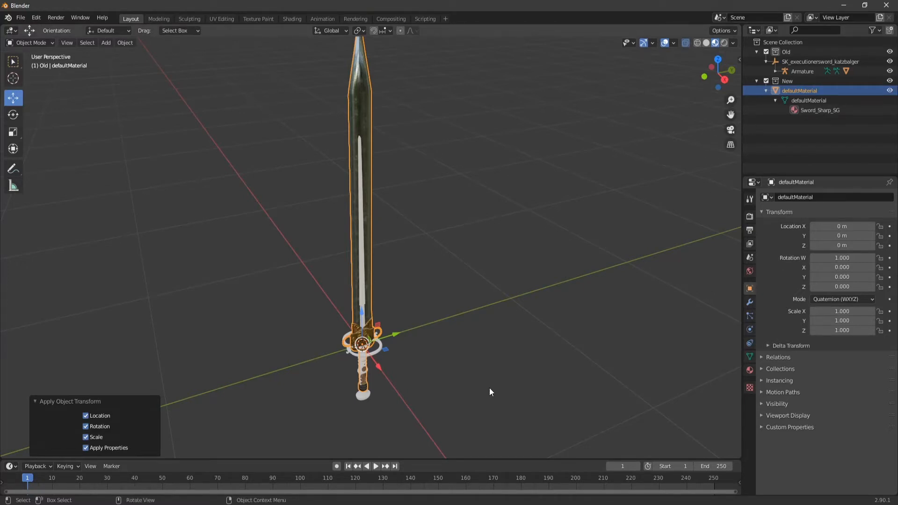
Delete the original sword mesh SK_executionersword_katzbalger.001 from under the armature in the Old collection.
left_click(756, 101)
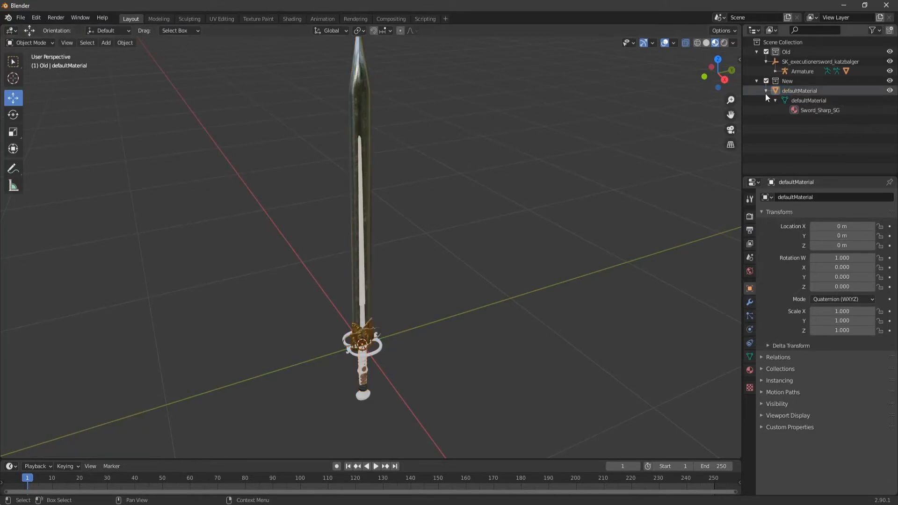
left_click(765, 93)
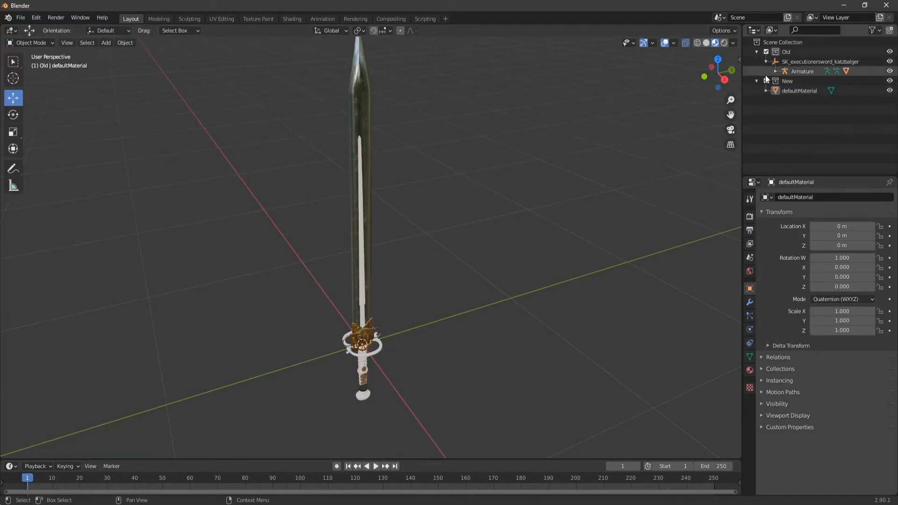
left_click(774, 71)
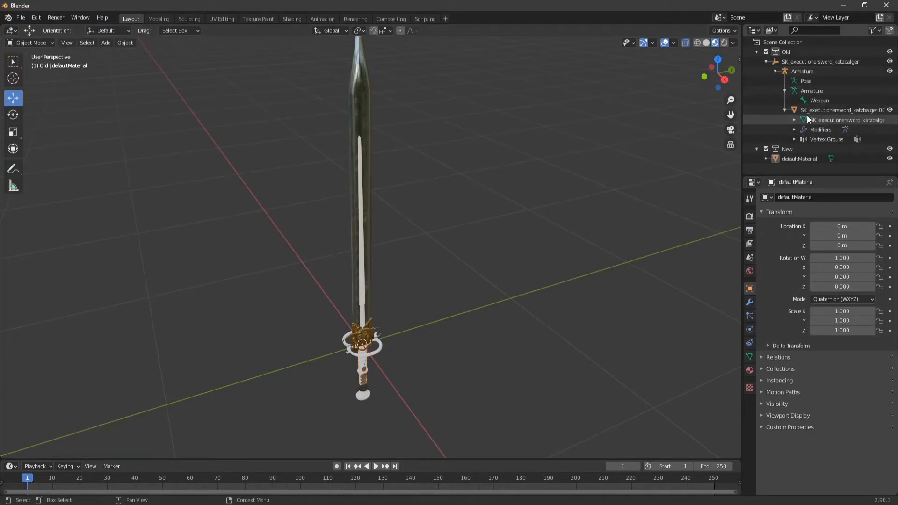
left_click(861, 111)
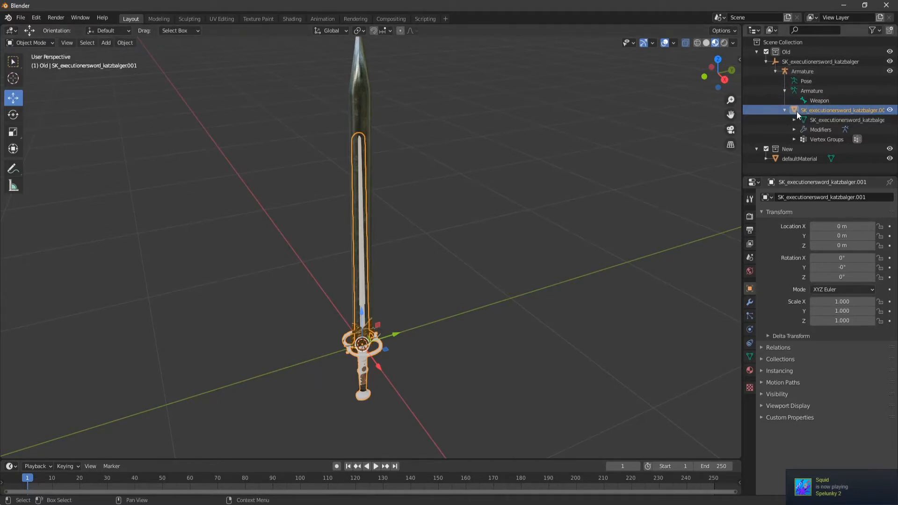
key("x")
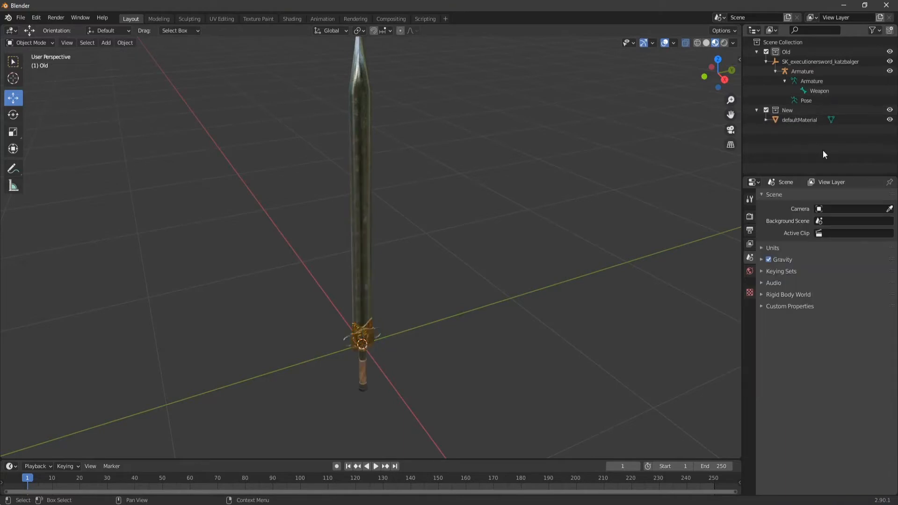
middle_click_drag(465, 280, 446, 289)
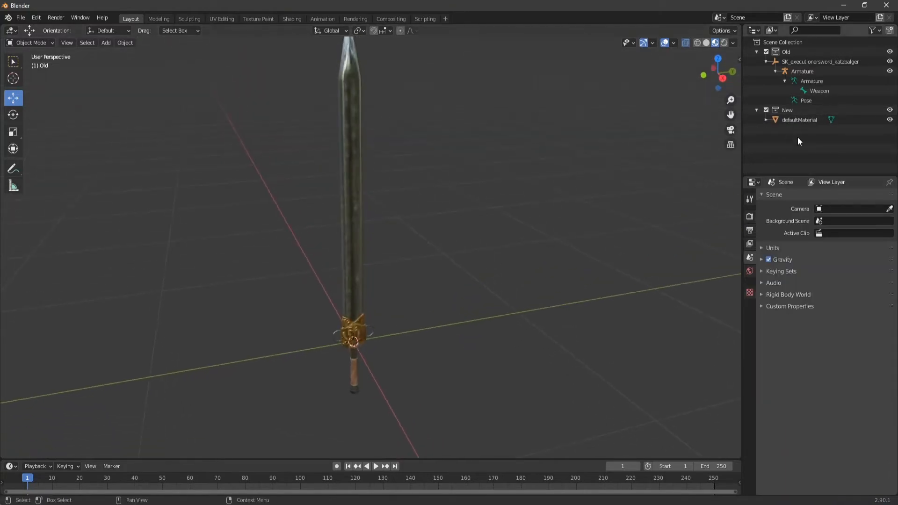
Parent the Armature to the new defaultMaterial sword mesh and move it into the New collection.
left_click(796, 72)
left_click(776, 72)
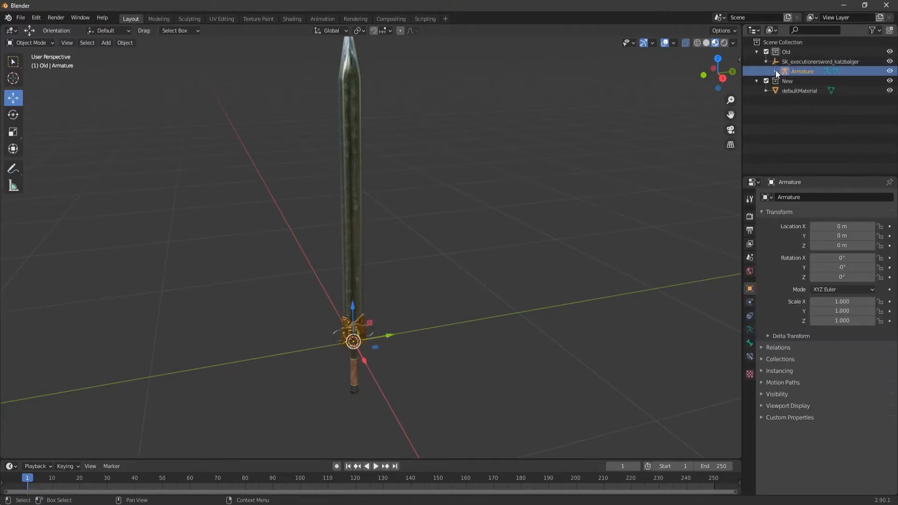
left_click(775, 71)
left_click(785, 81)
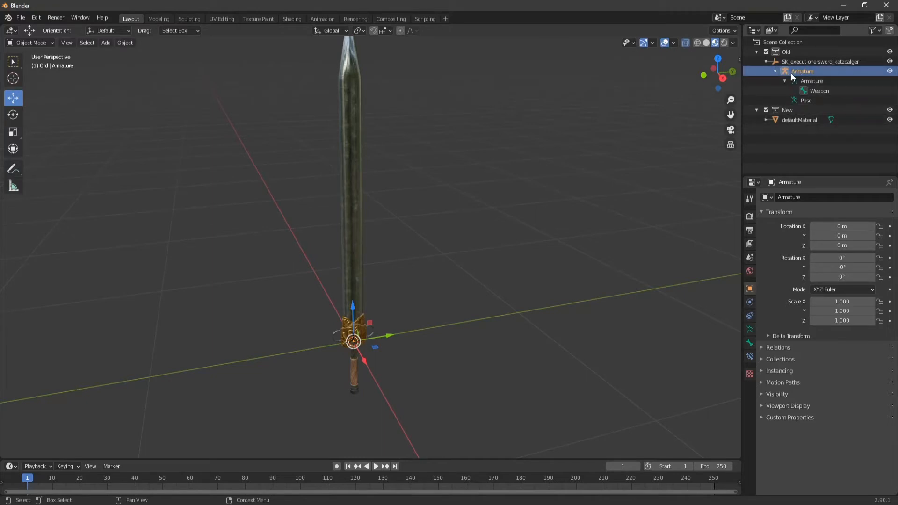
left_click_drag(791, 73, 782, 117)
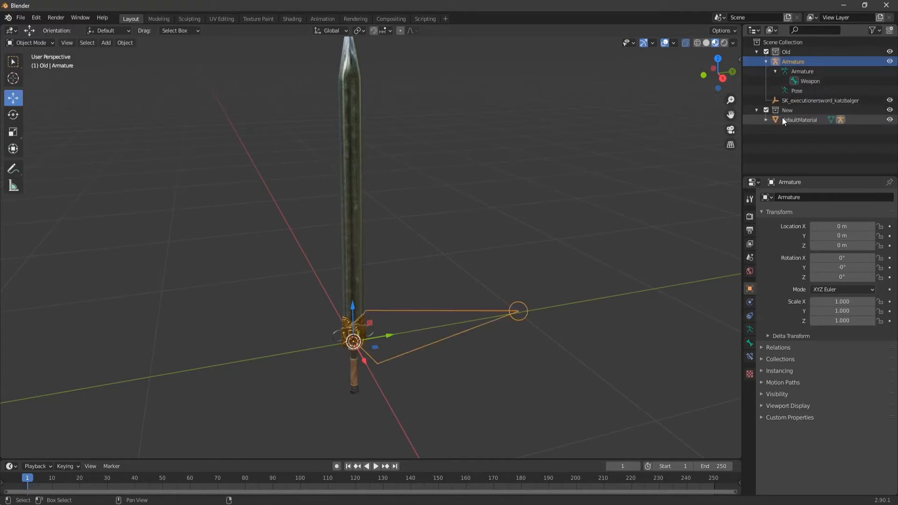
left_click_drag(787, 62, 789, 115)
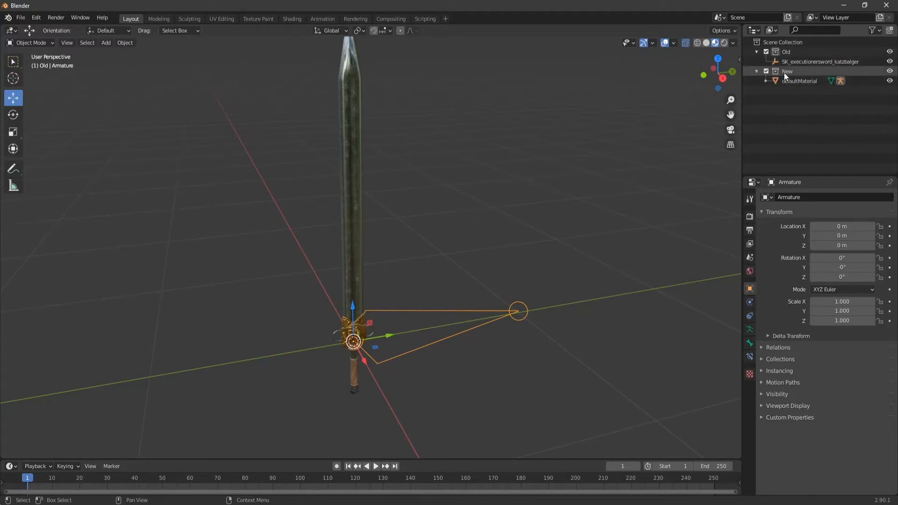
left_click(794, 132)
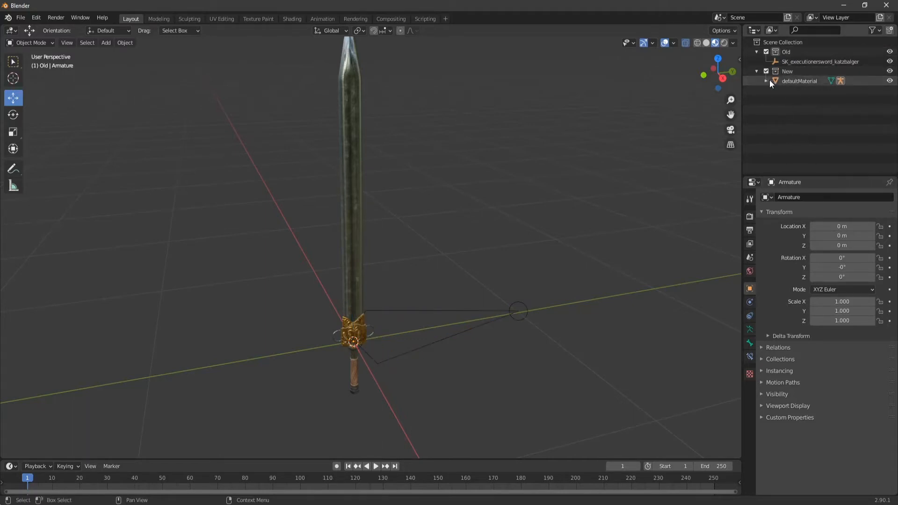
left_click(766, 81, "shift")
middle_click_drag(532, 270, 543, 245)
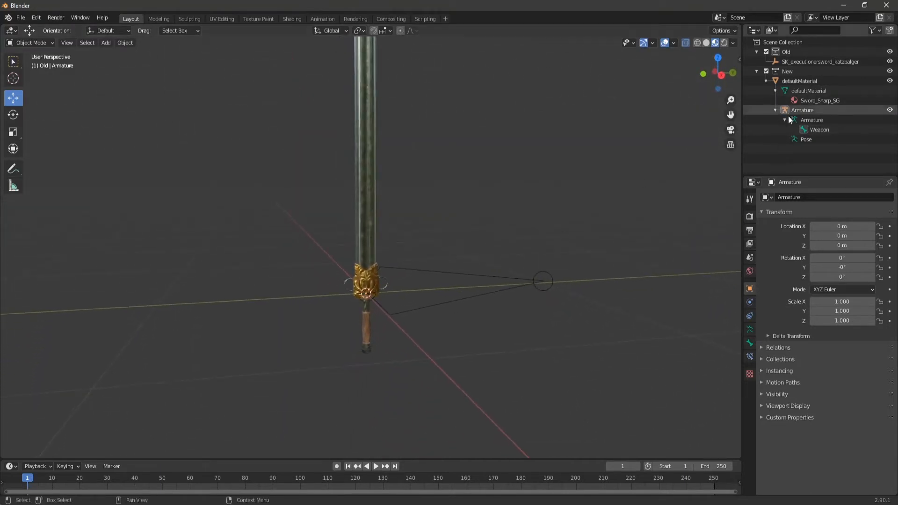
Set the Armature's scale to 0.01 on X, Y and Z.
left_click(544, 280)
middle_click_drag(521, 245, 655, 210)
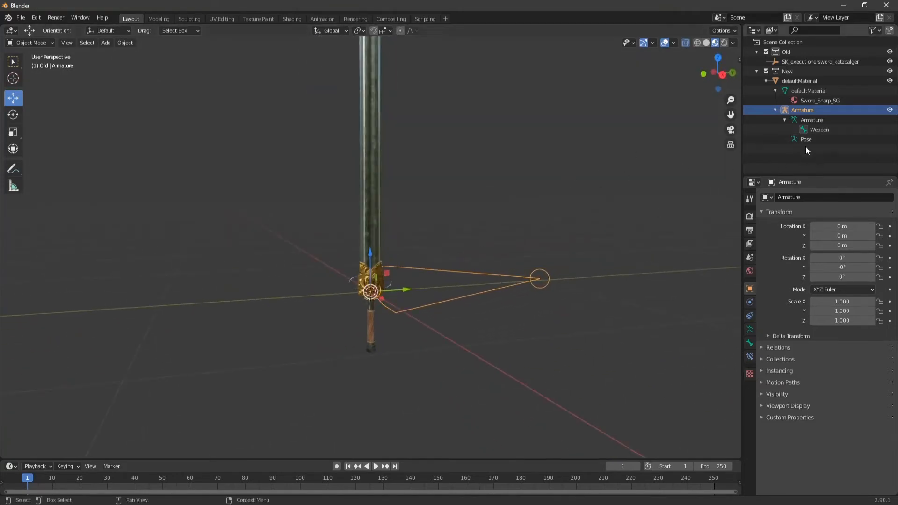
left_click(775, 91)
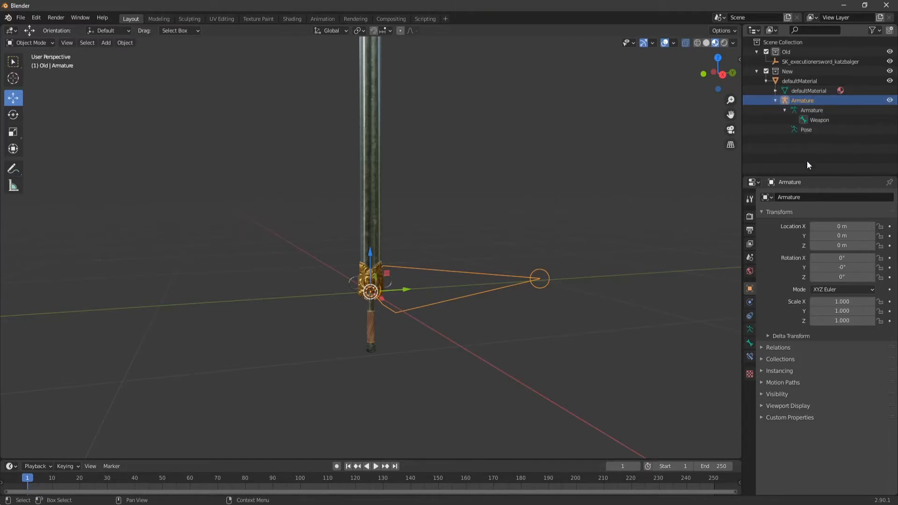
left_click(841, 302)
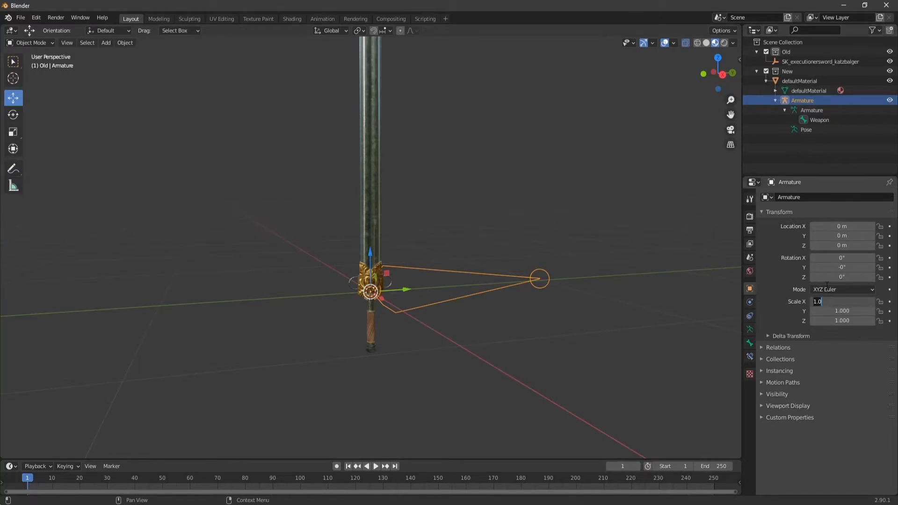
key("Return")
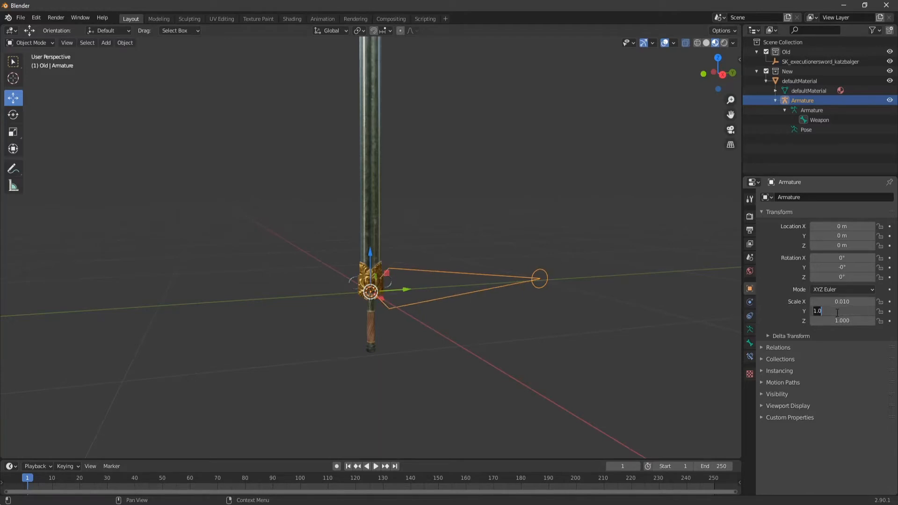
left_click(837, 312)
type(".01")
key("Return")
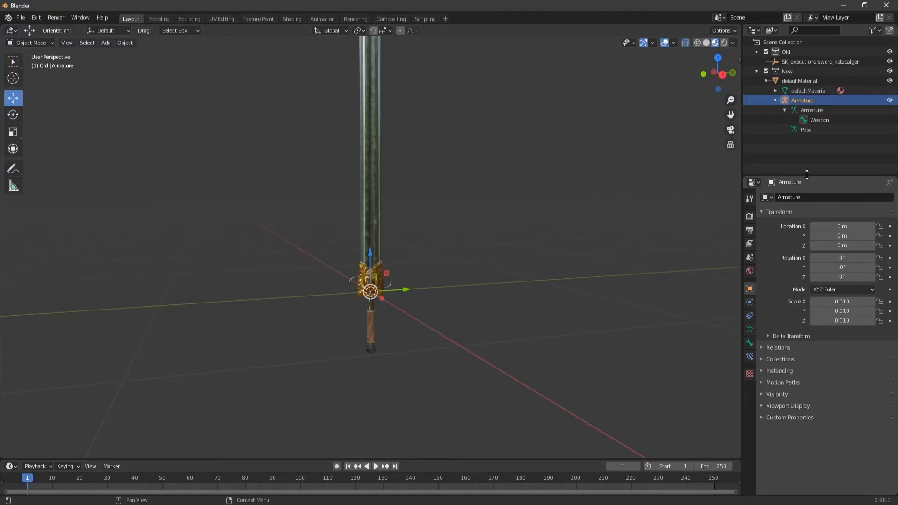
left_click(805, 148)
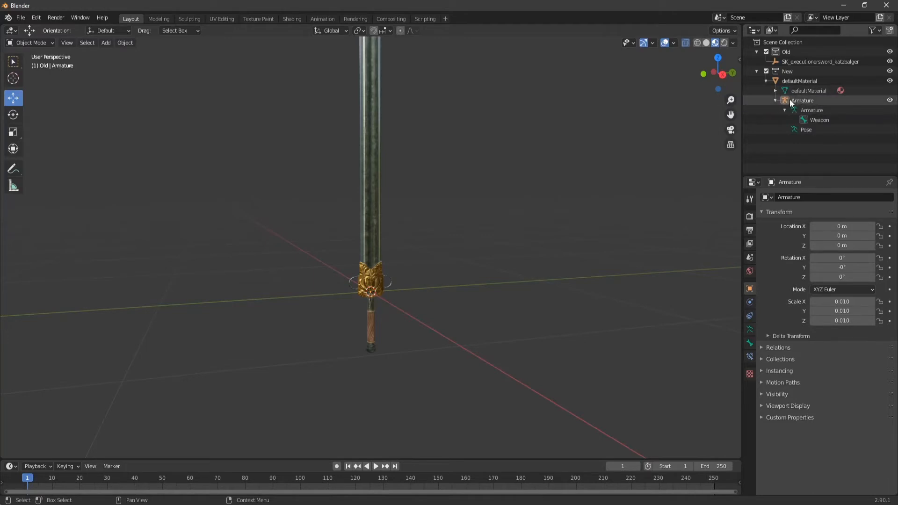
Examine the armature's Weapon bone, pose and armature data together with the sword in the viewport.
left_click(817, 121)
middle_click_drag(482, 262, 486, 277)
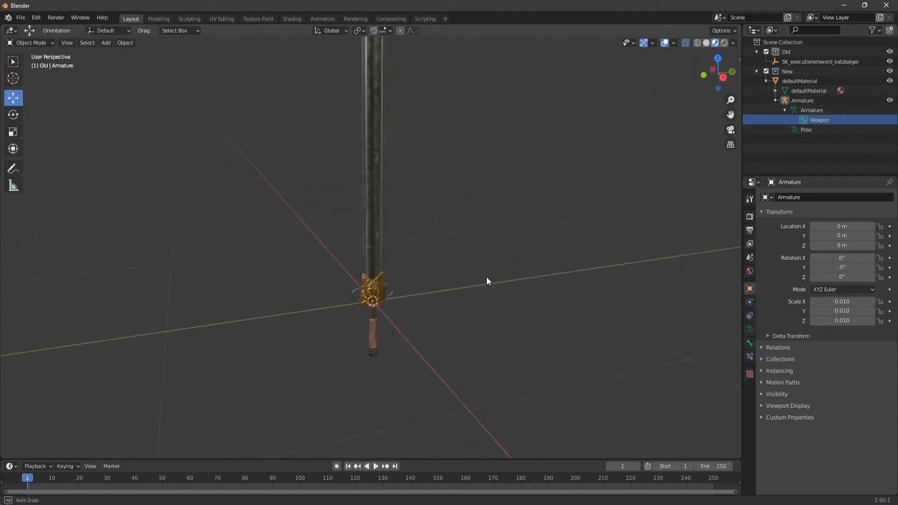
left_click(798, 130)
left_click(800, 110)
left_click(807, 100)
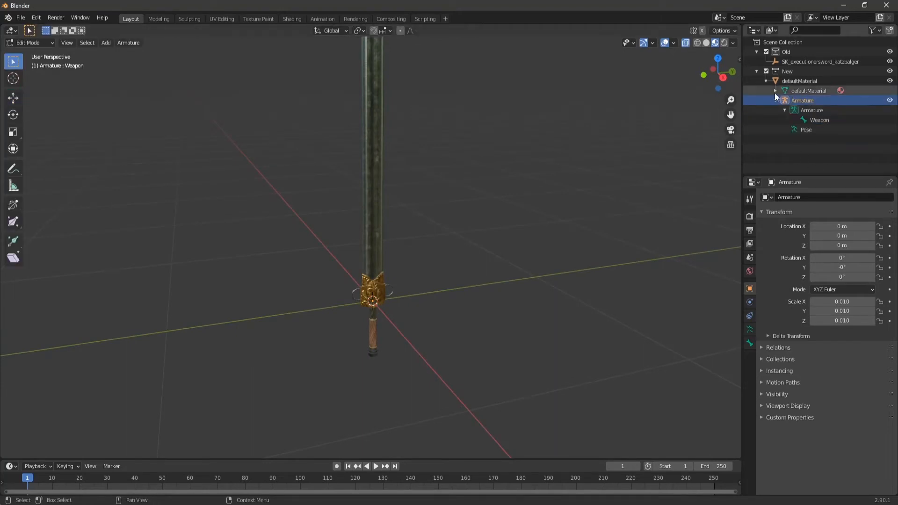
left_click(775, 100)
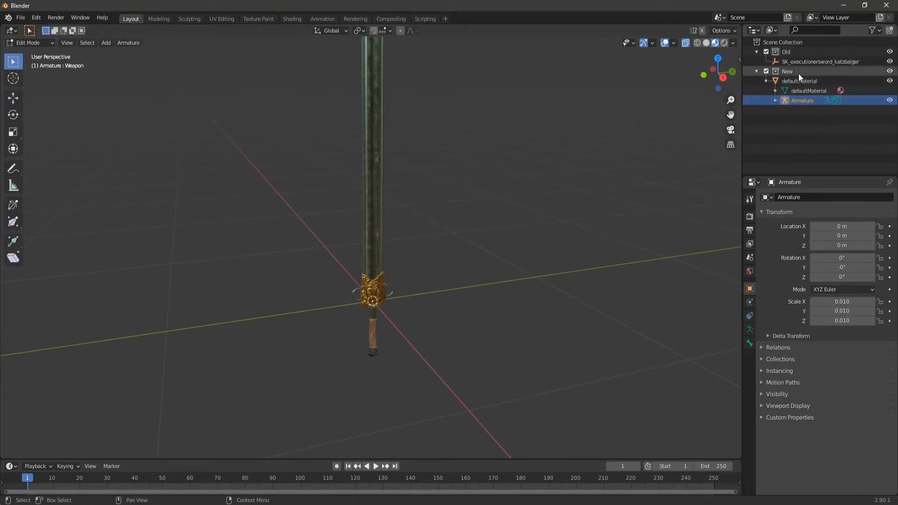
middle_click_drag(495, 259, 379, 296)
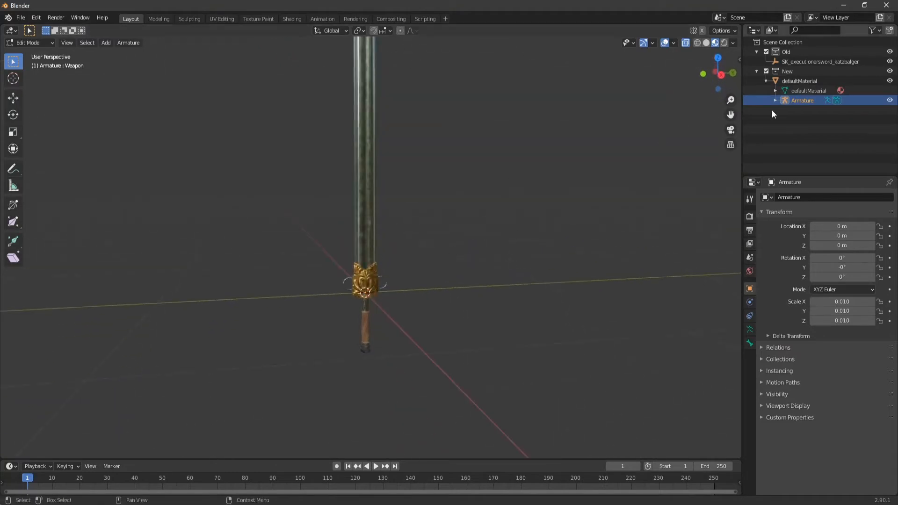
middle_click_drag(376, 243, 714, 263)
left_click(781, 135)
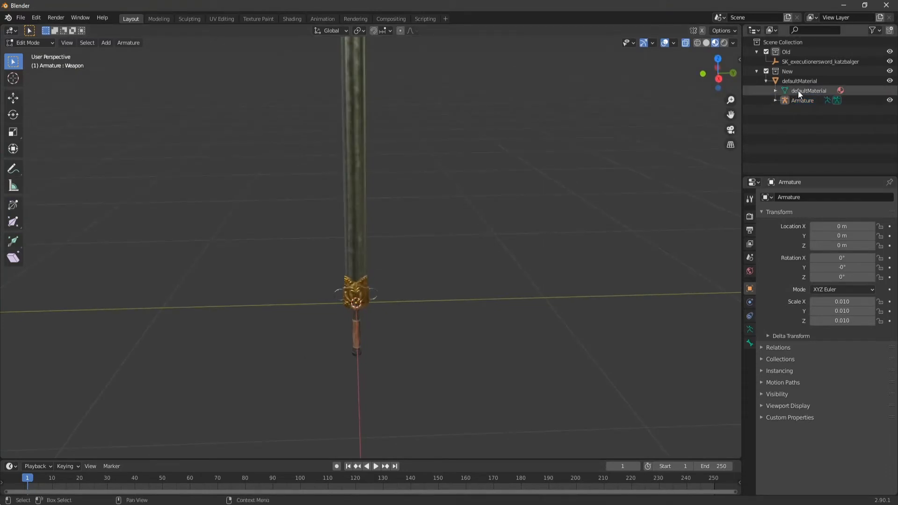
Add an Armature modifier to the defaultMaterial sword mesh with Armature as its object, and expand the mesh and armature hierarchies.
left_click(799, 93)
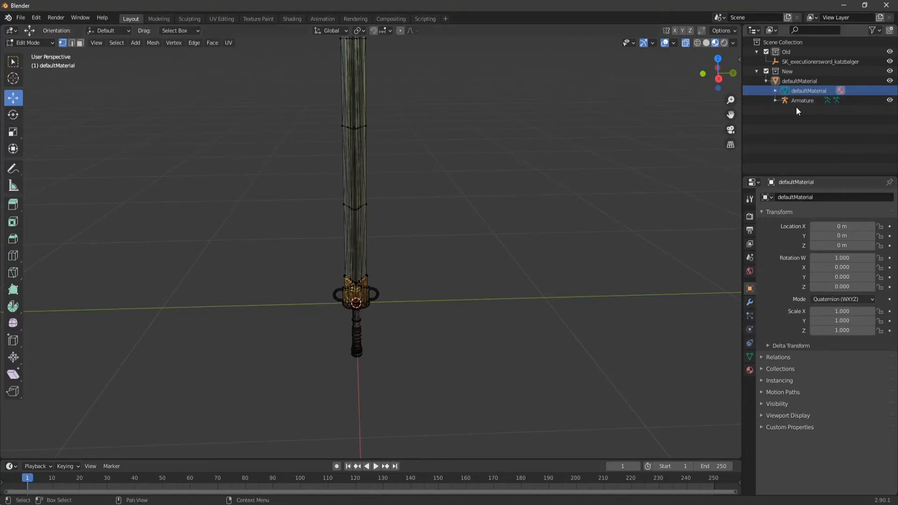
left_click(749, 302)
left_click(799, 196)
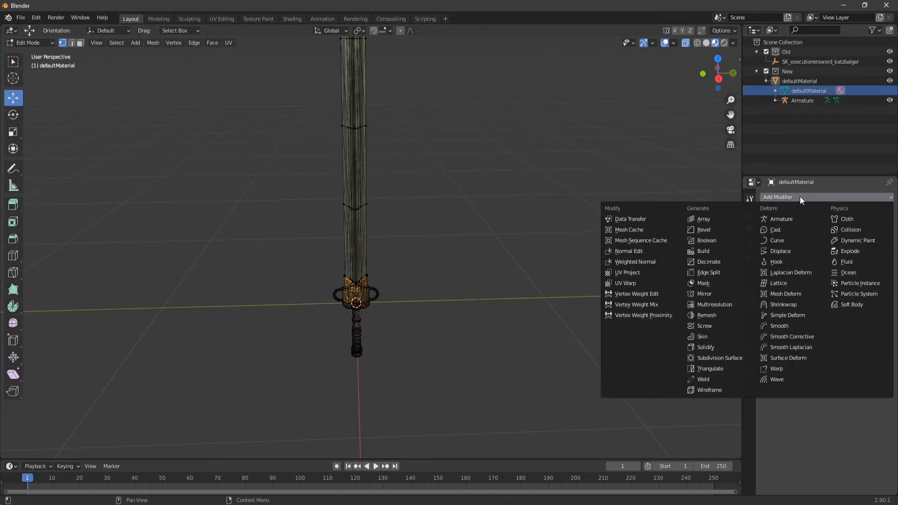
left_click(775, 220)
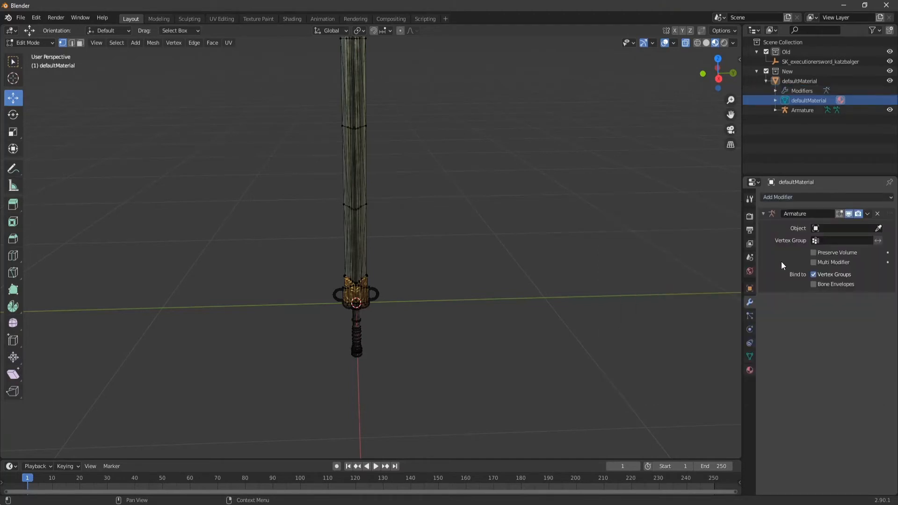
left_click(820, 228)
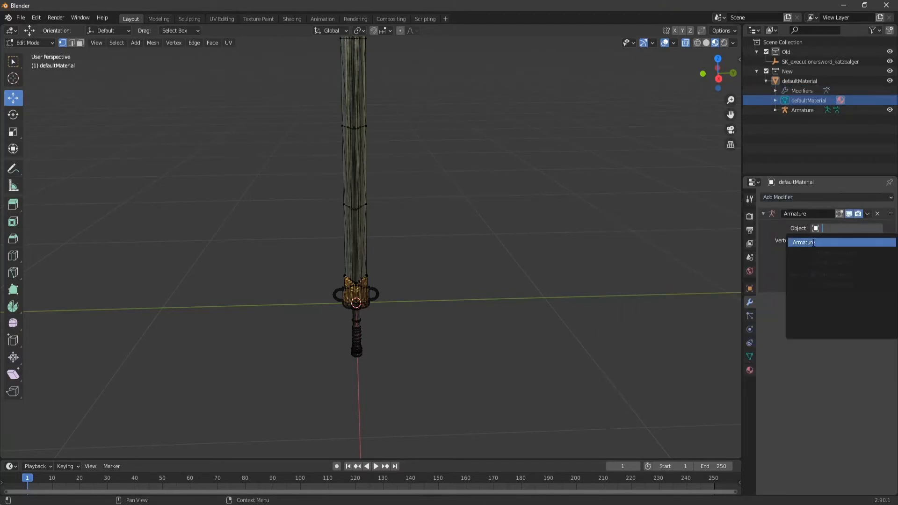
left_click(794, 243)
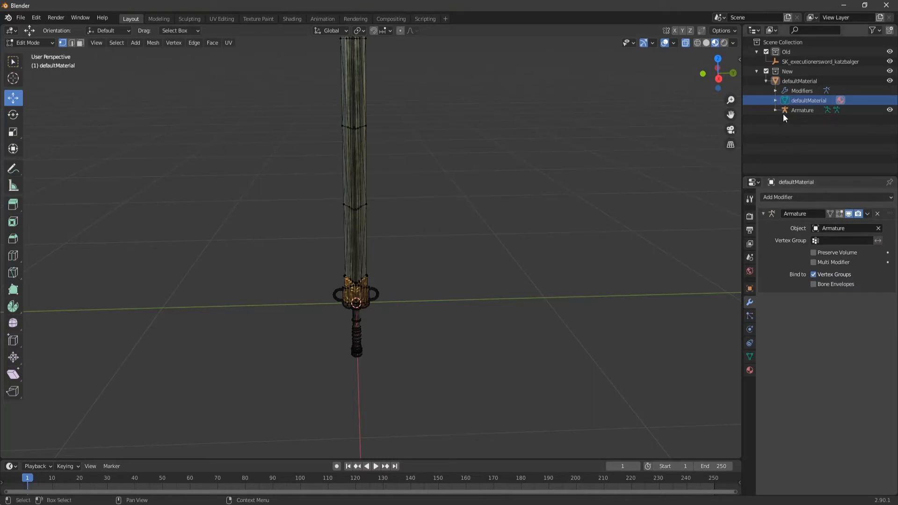
left_click(775, 100)
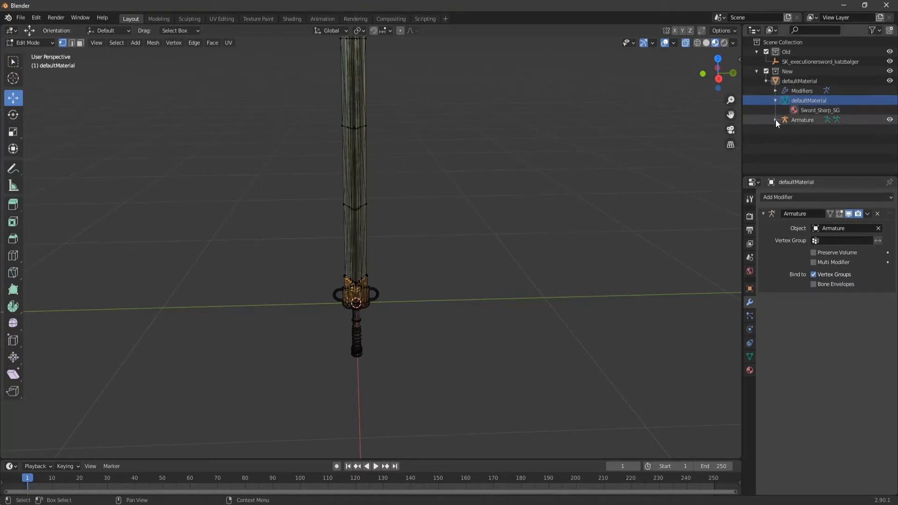
left_click(775, 120)
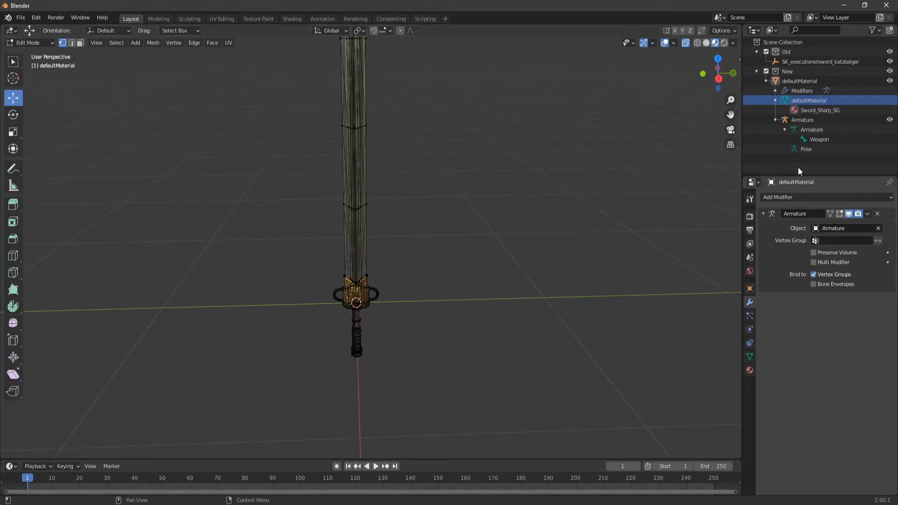
Return the defaultMaterial sword mesh to Object Mode and collapse the mesh and Armature hierarchies in the outliner.
left_click(793, 99)
left_click(775, 101)
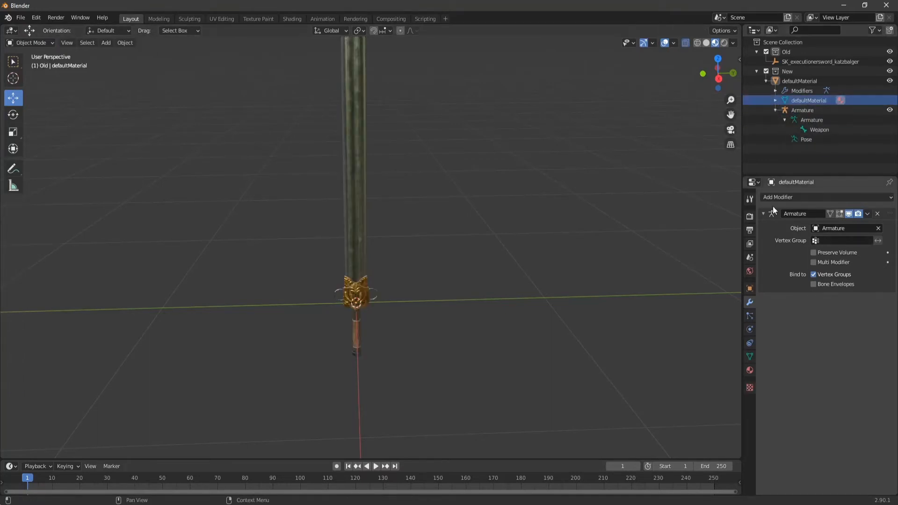
left_click(836, 240)
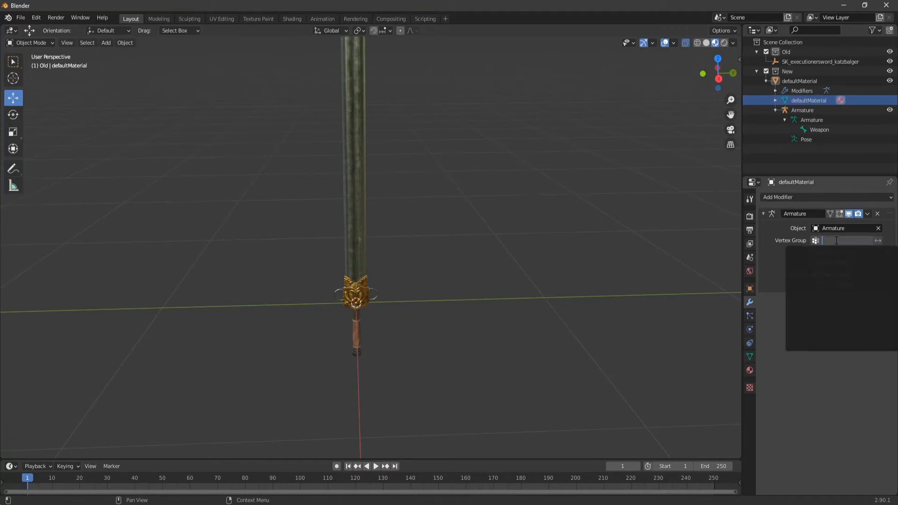
left_click(783, 320)
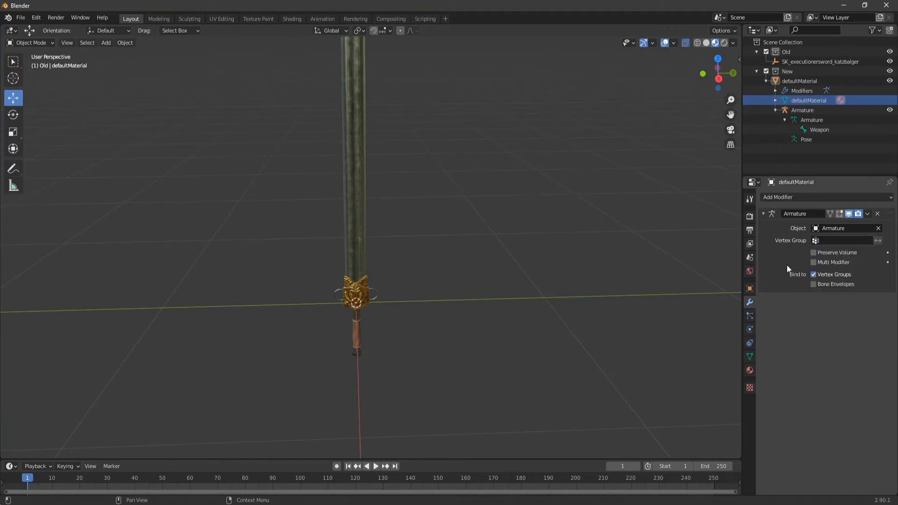
left_click(776, 109)
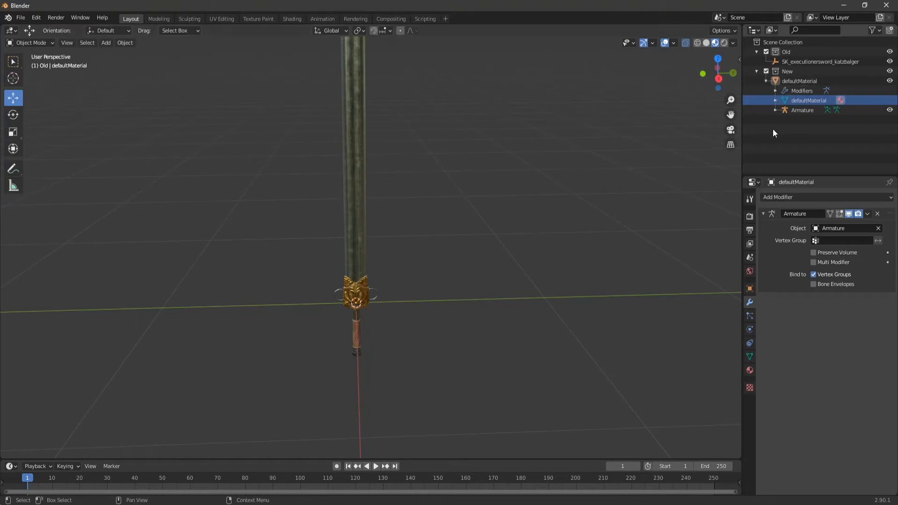
left_click(795, 110)
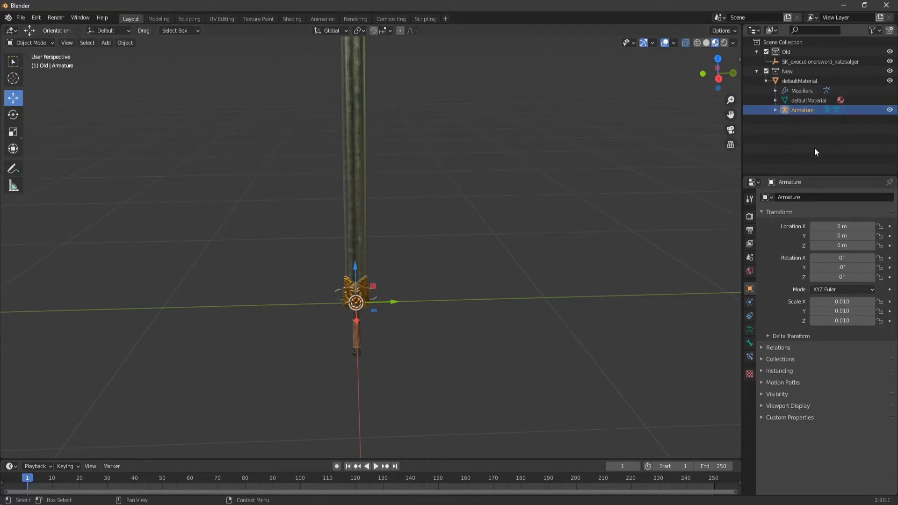
left_click(790, 123)
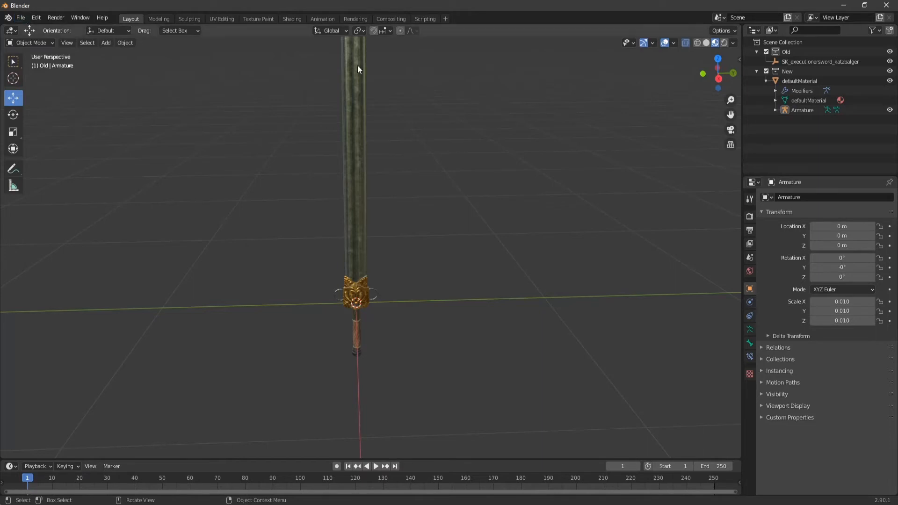
Delete the SK_executionersword_katzbalger object and its Old collection from the scene.
left_click(787, 60)
key("Delete")
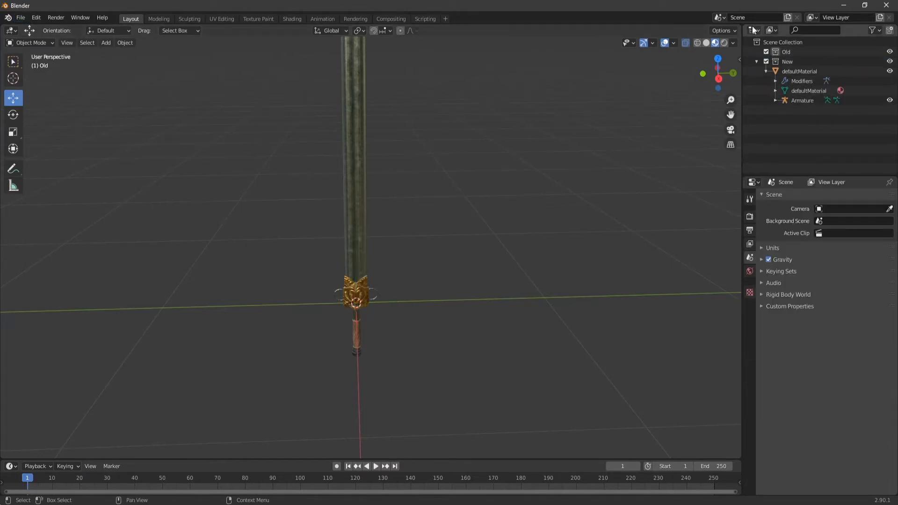
left_click(786, 51)
key("Delete")
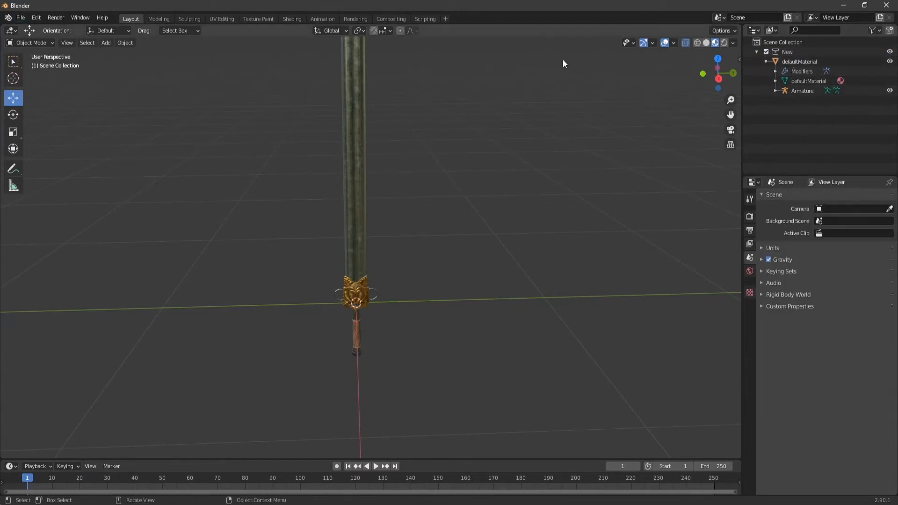
Start an FBX export of the scene into the MordMod\Exec folder with the file name CustomExec.fbx.
left_click(20, 17)
mouse_move(40, 157)
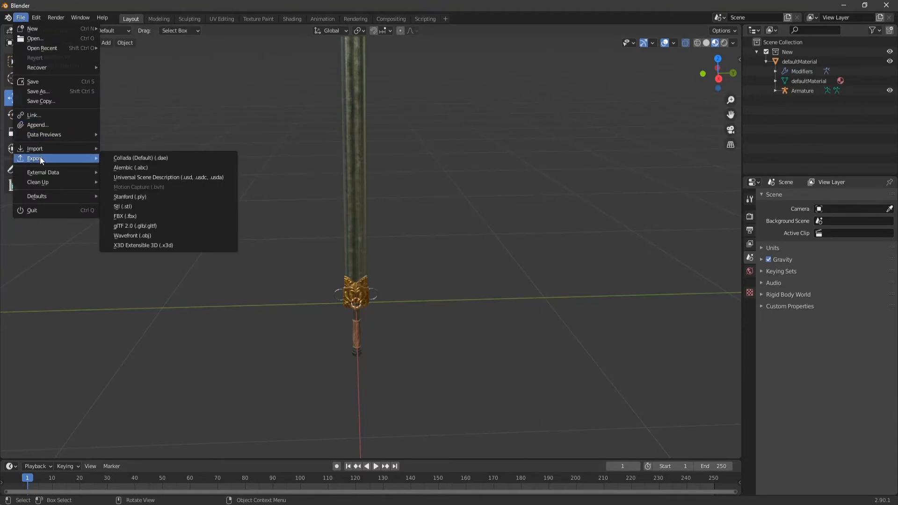
left_click(127, 216)
left_click_drag(485, 122, 482, 4)
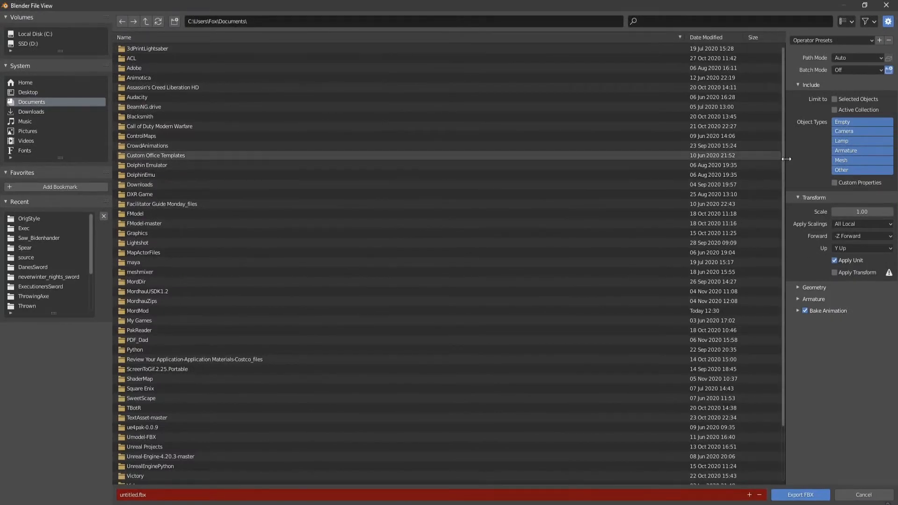
left_click_drag(785, 155, 677, 166)
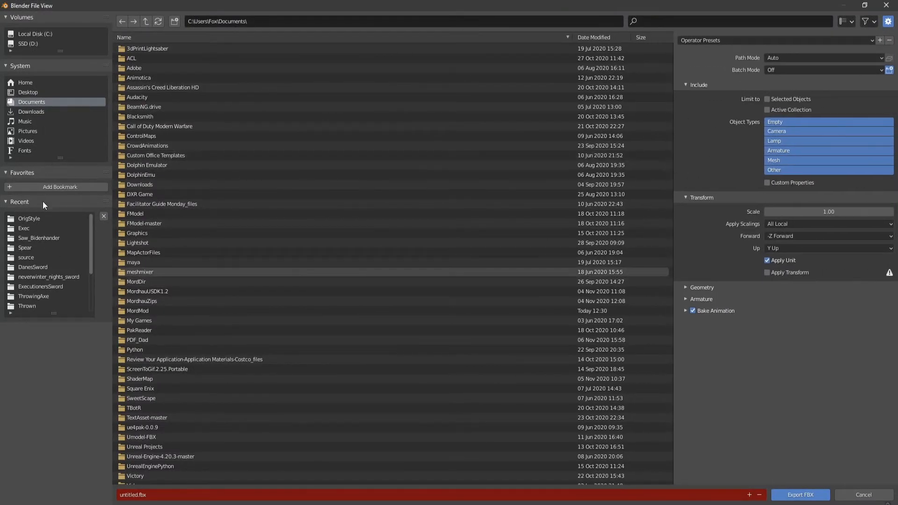
left_click(24, 228)
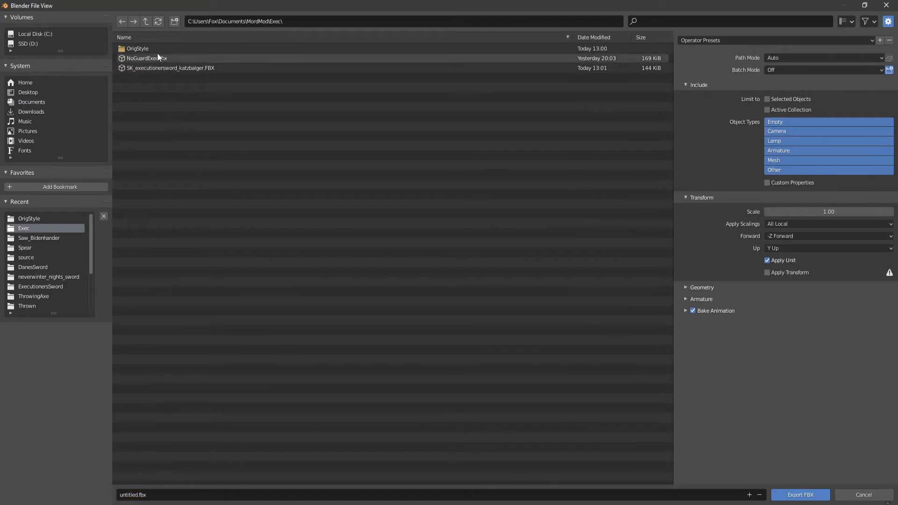
left_click(138, 495)
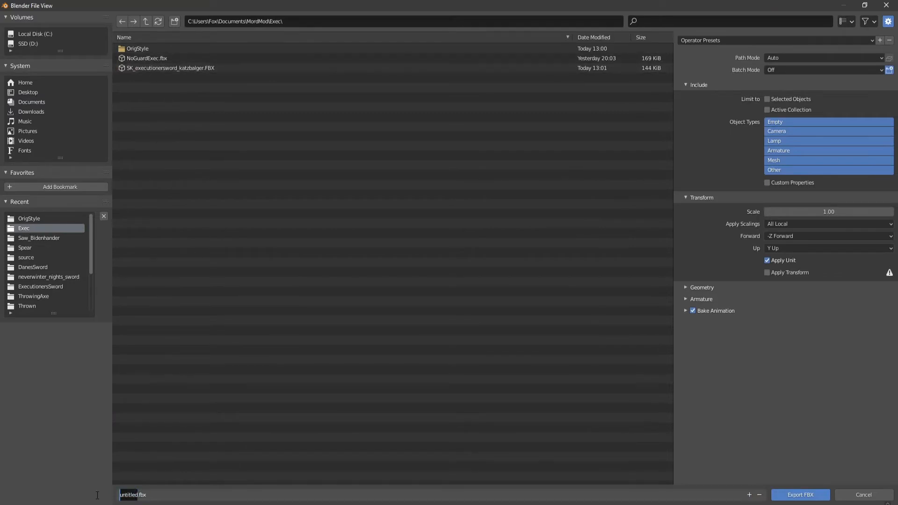
type("CustomExec")
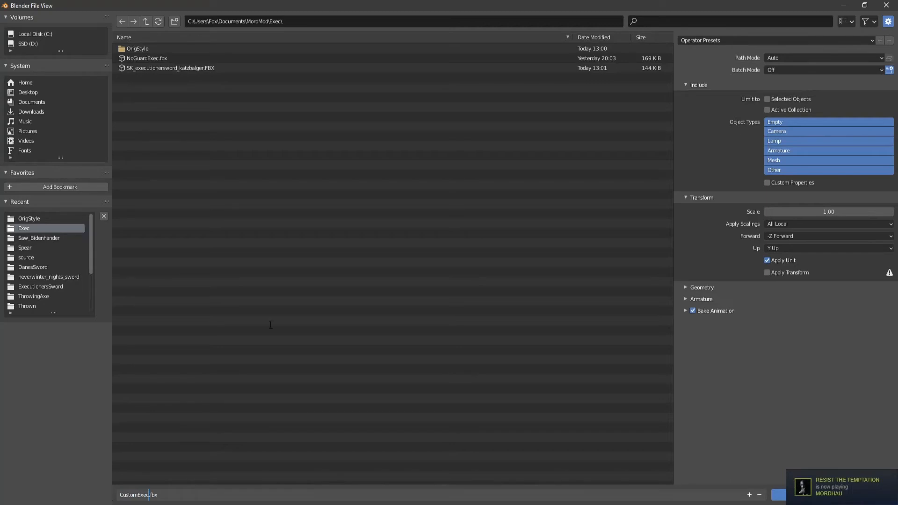
key("Return")
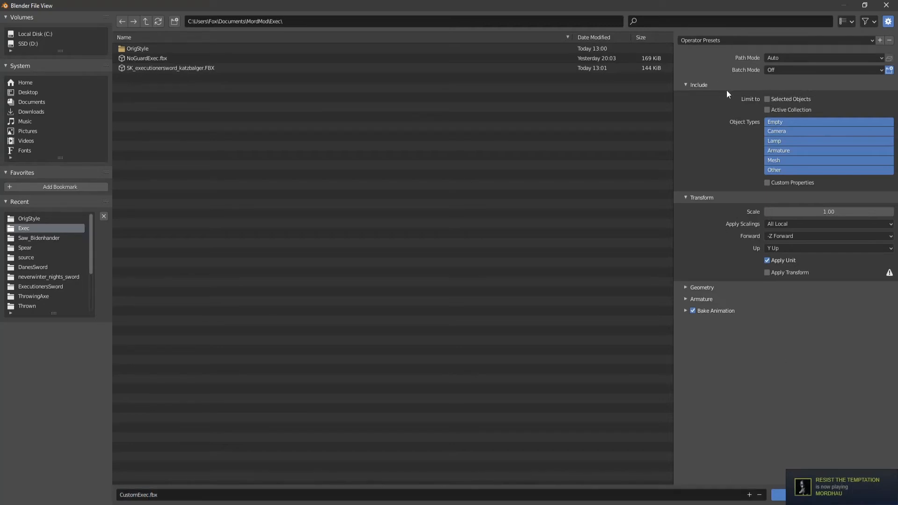
Apply the Ue4New export preset, check its armature options, and export the FBX file.
left_click_drag(673, 133, 621, 147)
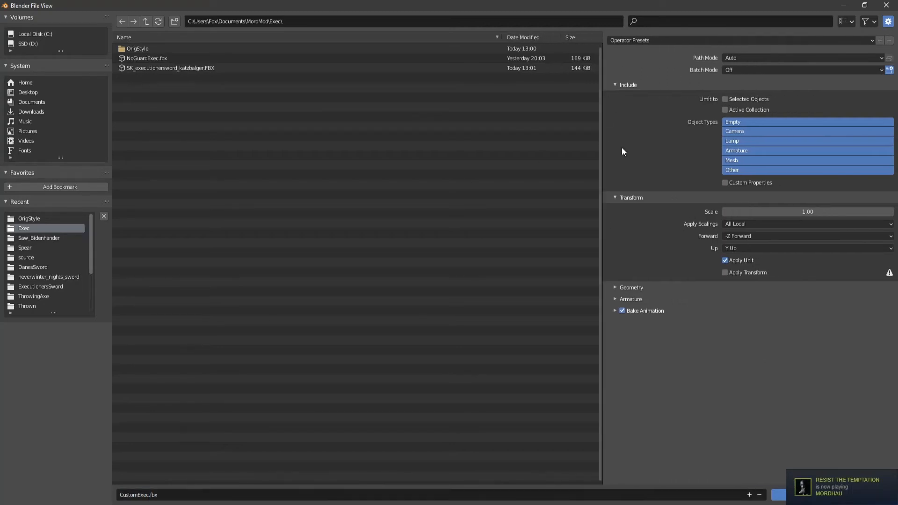
left_click(687, 41)
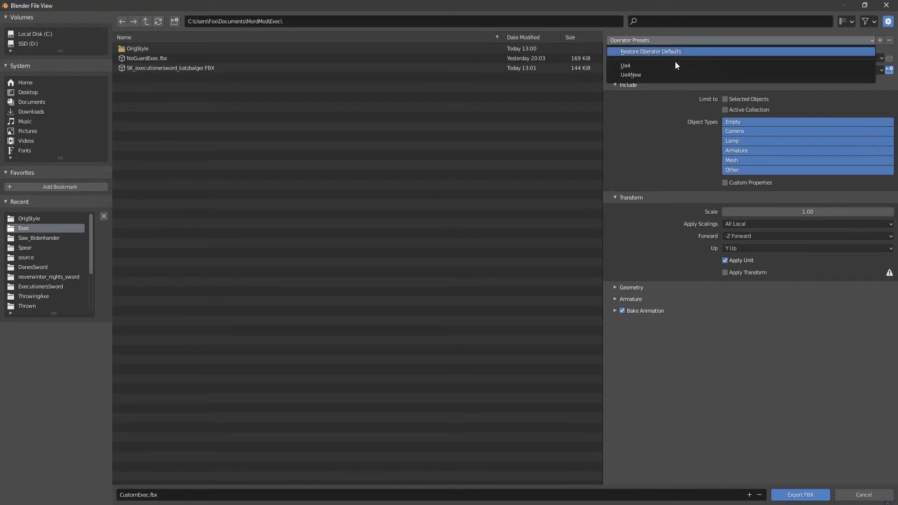
left_click(632, 76)
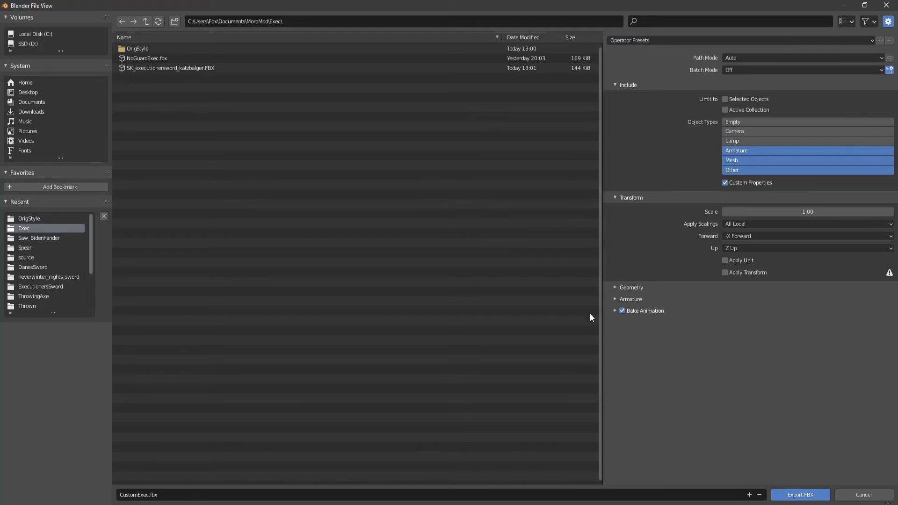
left_click(614, 300)
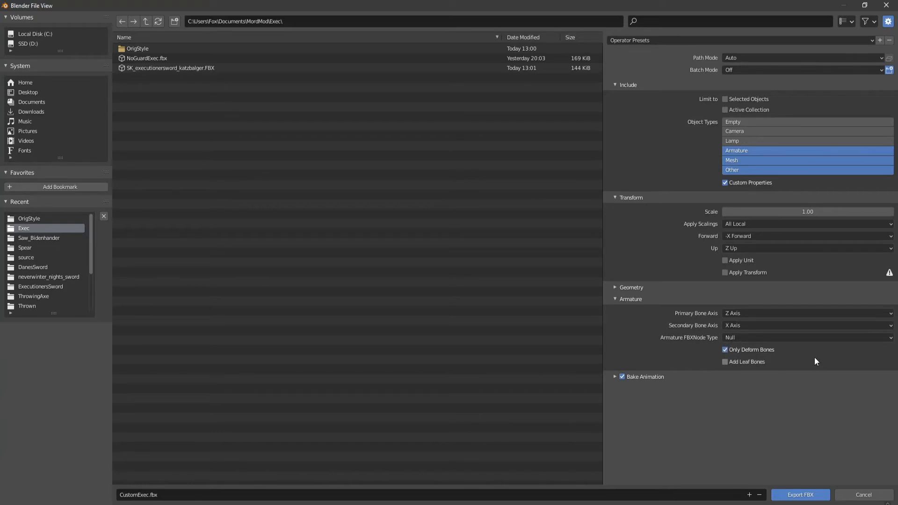
left_click(788, 499)
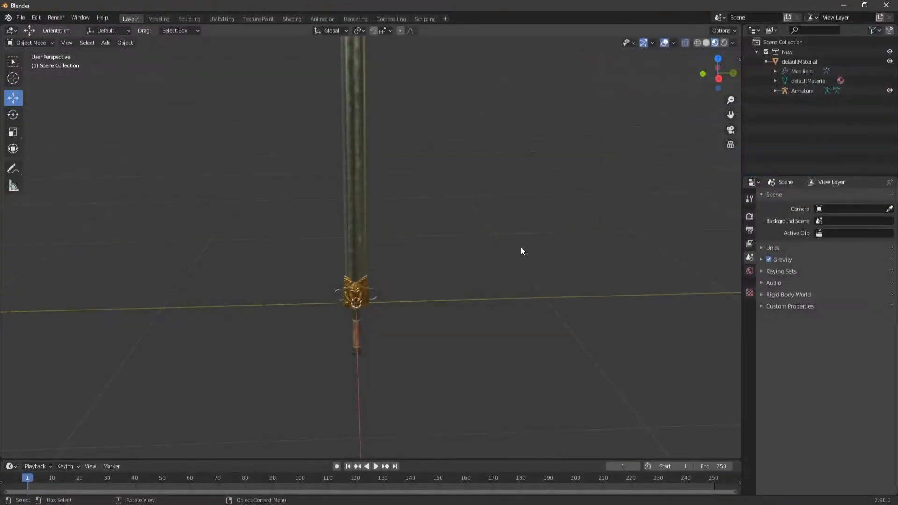
Switch to the Unreal Editor and bring CustomExec.fbx into the TodWeapons/Exec2 content folder for import.
left_click(843, 4)
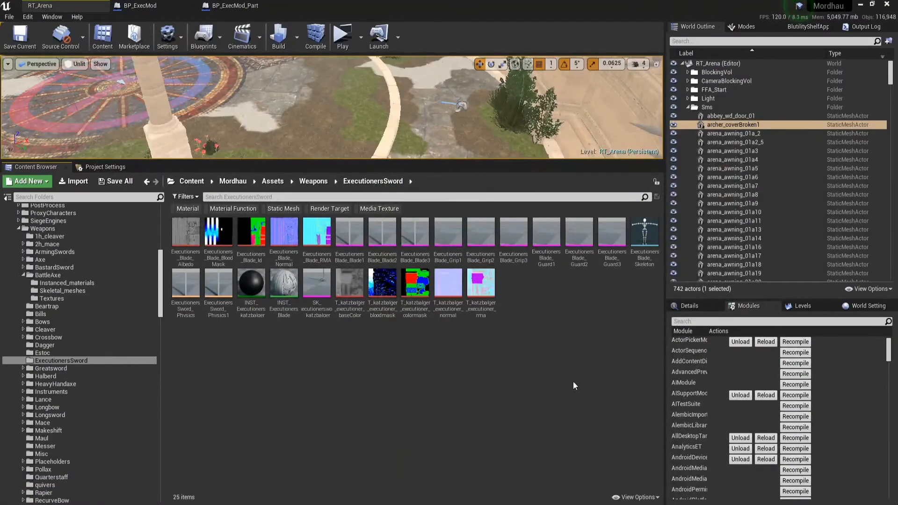
double_click(249, 242)
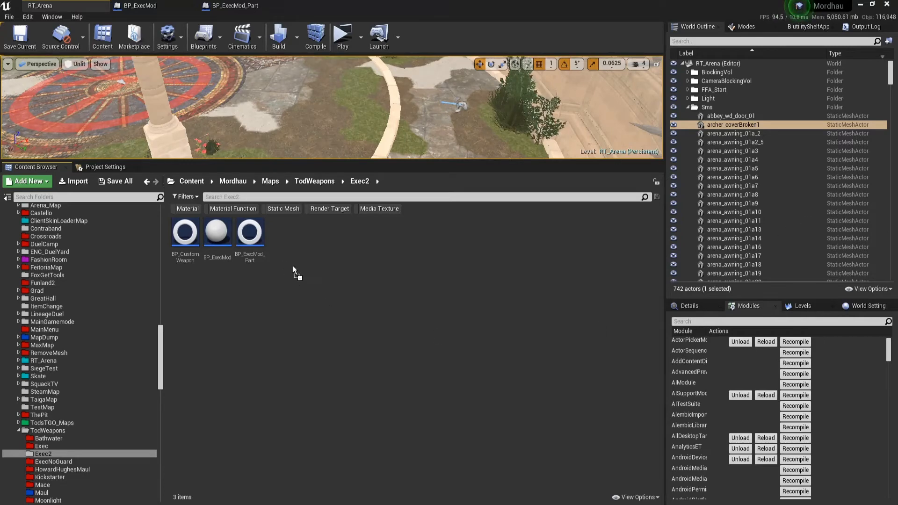
left_click_drag(312, 271, 311, 288)
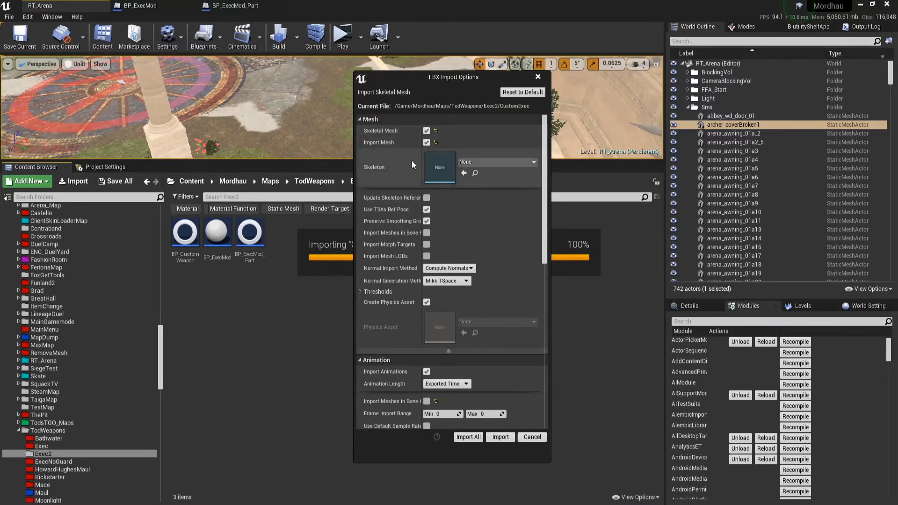
Assign ExecutionersBlade_Skeleton as the skeleton, review the remaining FBX import options, and import the CustomExec skeletal mesh.
left_click(479, 161)
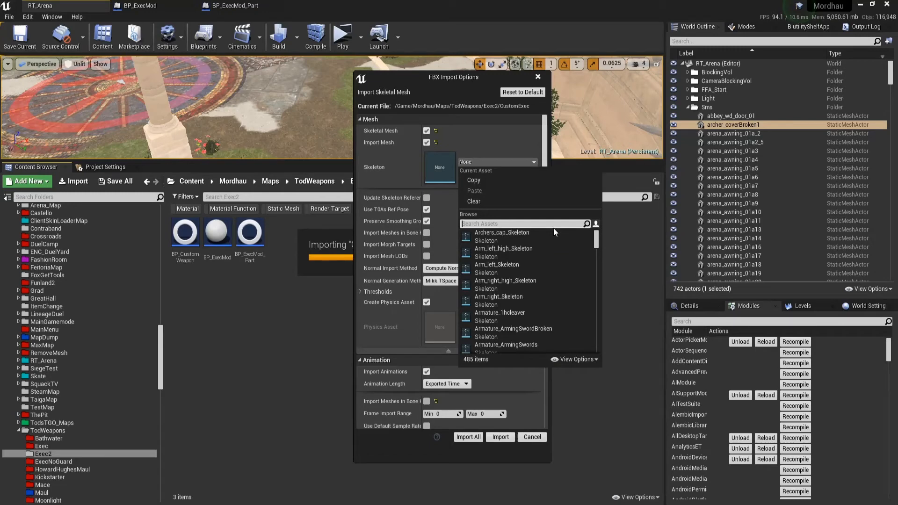
type("exec")
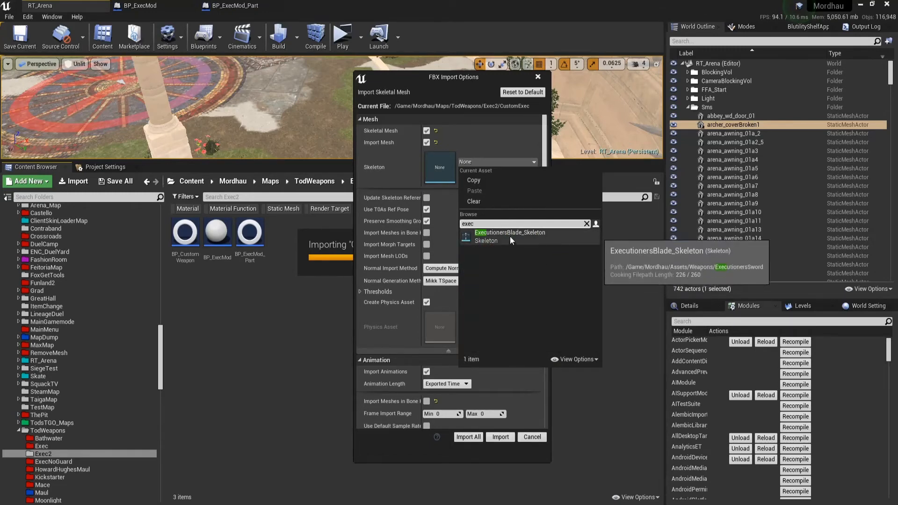
left_click(497, 238)
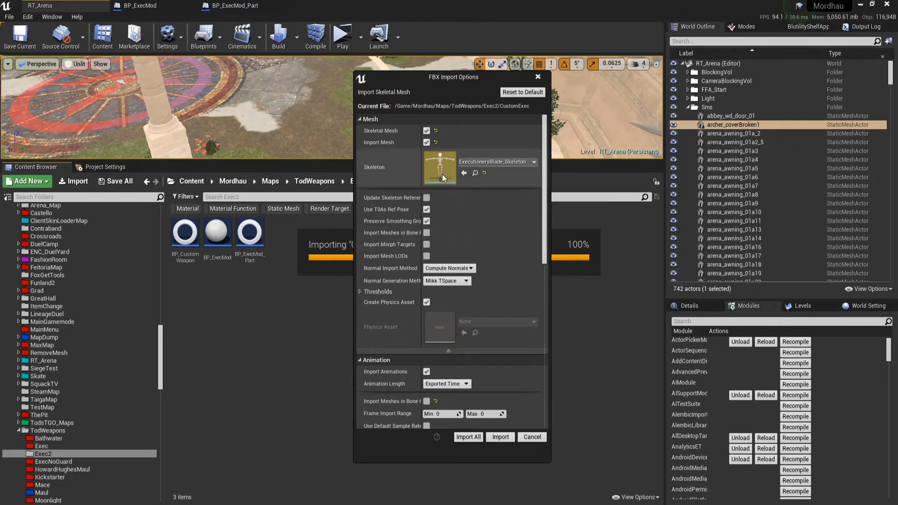
scroll(441, 173, "down", 5)
scroll(440, 185, "down", 10)
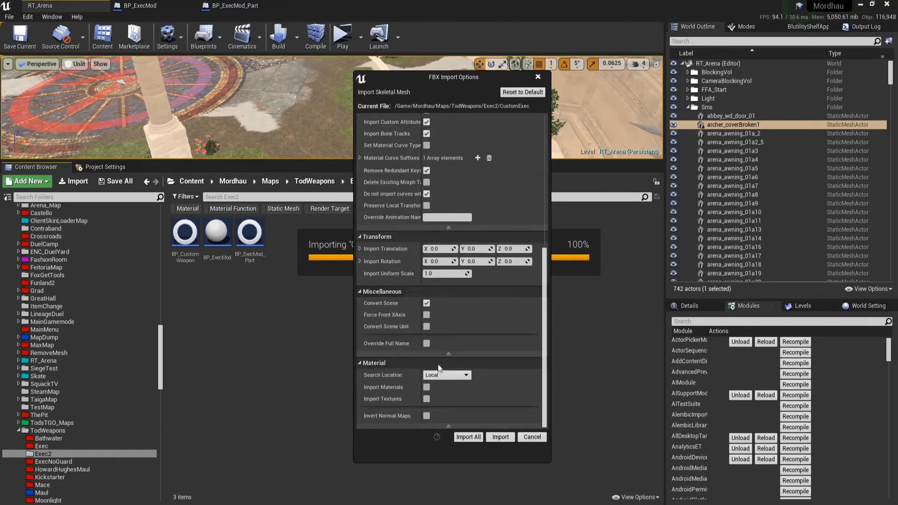
scroll(511, 256, "up", 15)
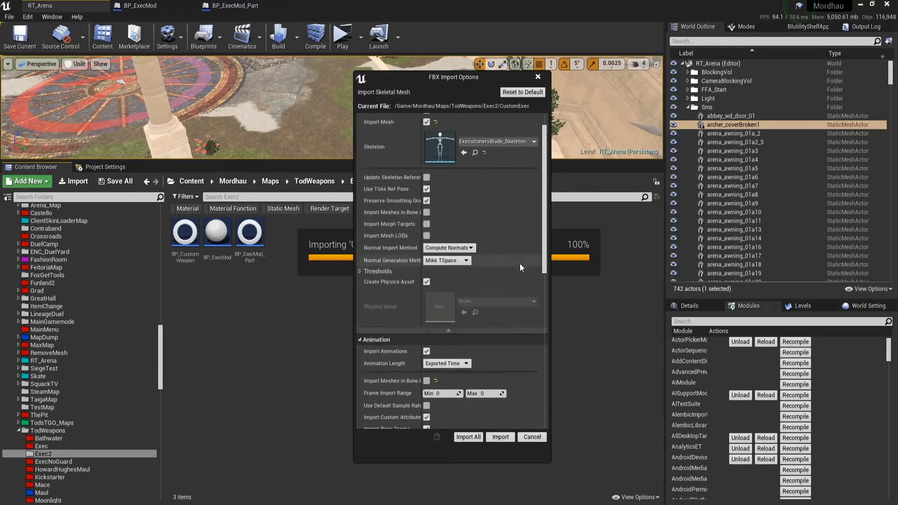
scroll(511, 297, "down", 15)
left_click(482, 437)
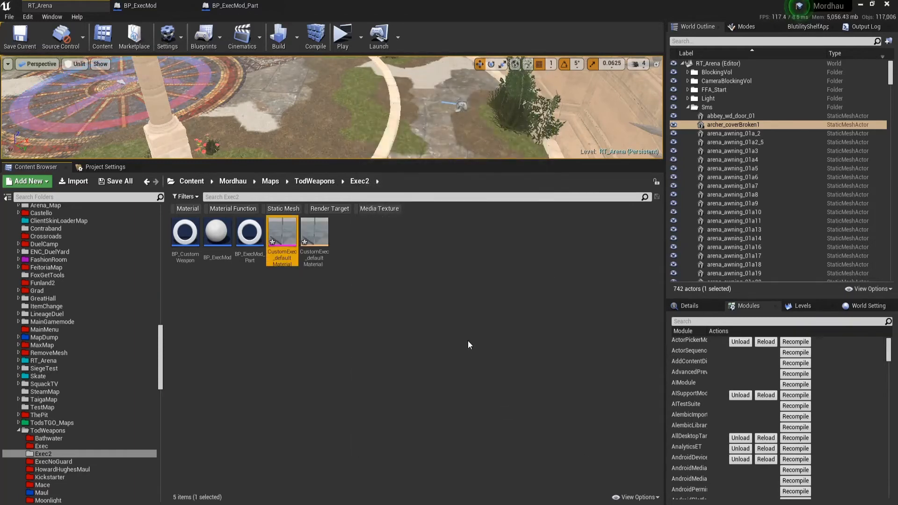
left_click(336, 318)
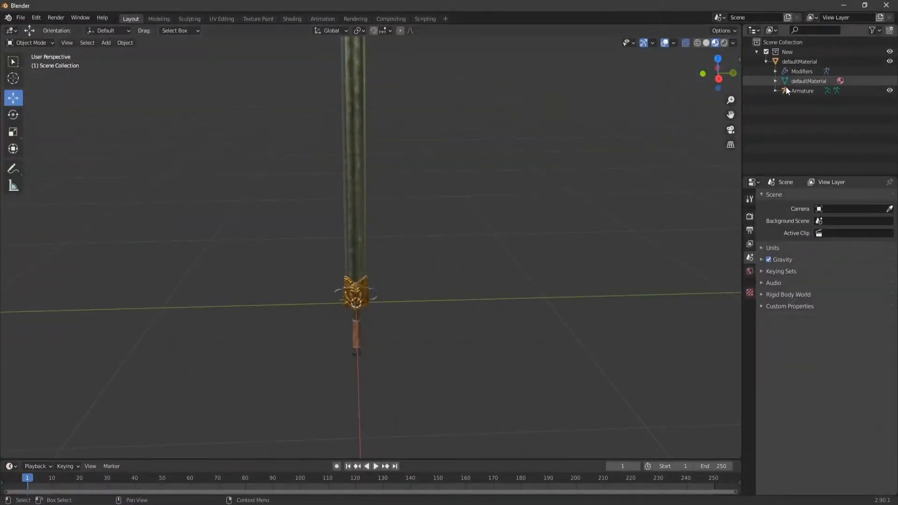
Check the Armature's hierarchy, Weapon bone and scale values in Blender, and return to the Unreal Editor.
left_click(774, 91)
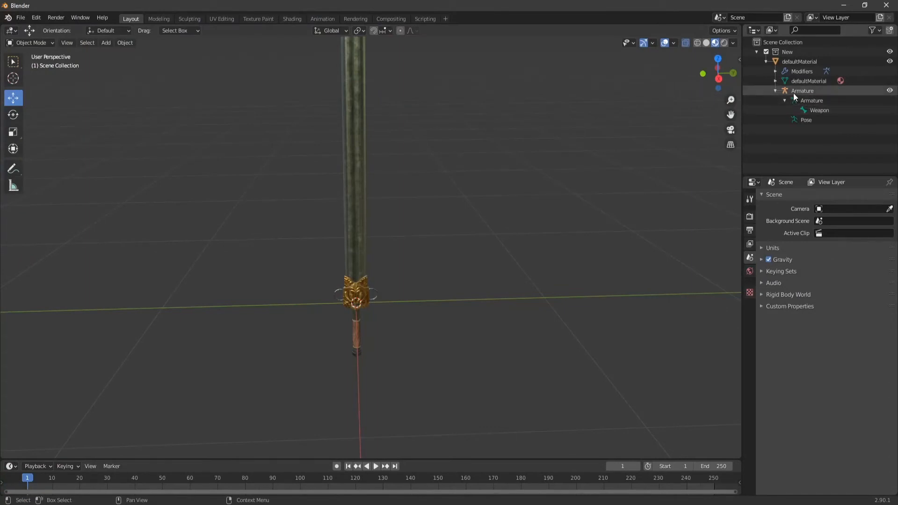
left_click(795, 92)
left_click(810, 101)
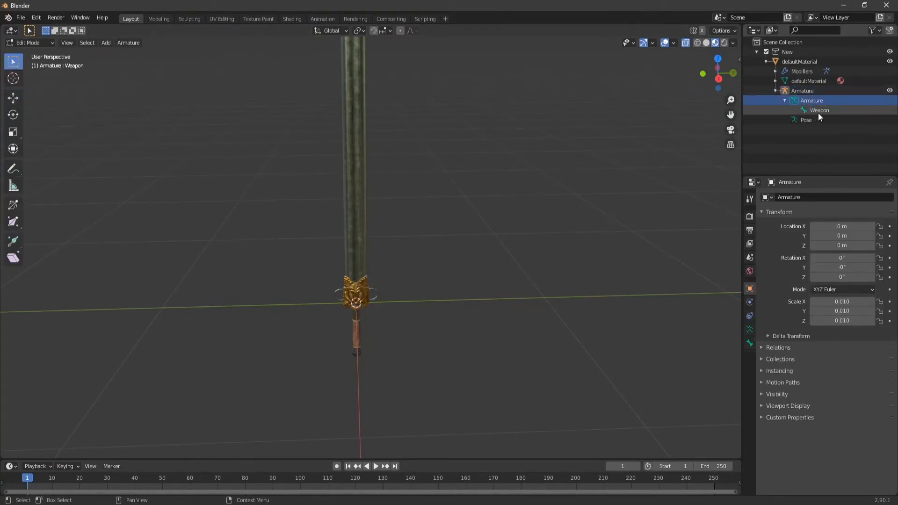
left_click(818, 113)
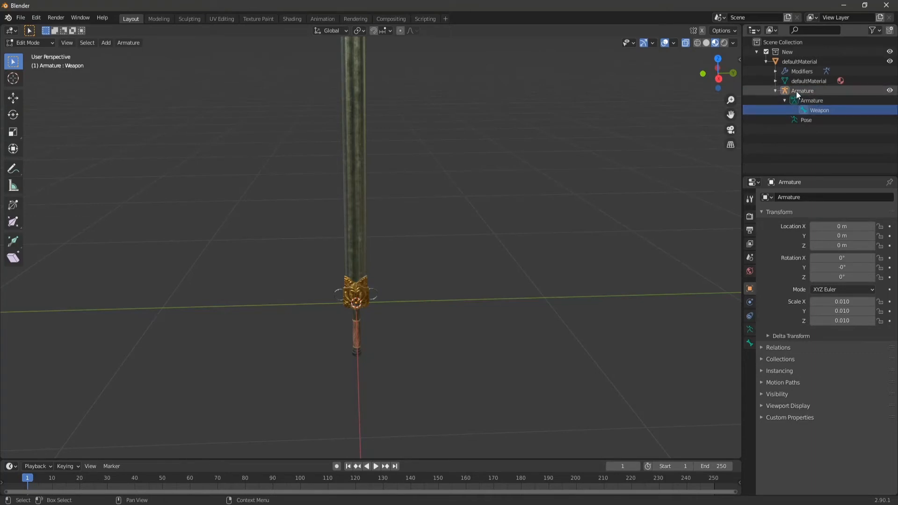
left_click(795, 91)
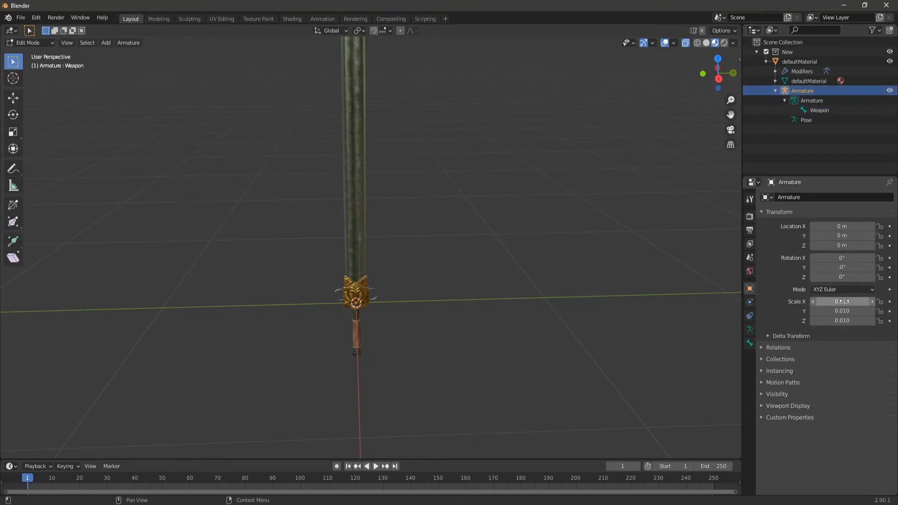
left_click(845, 6)
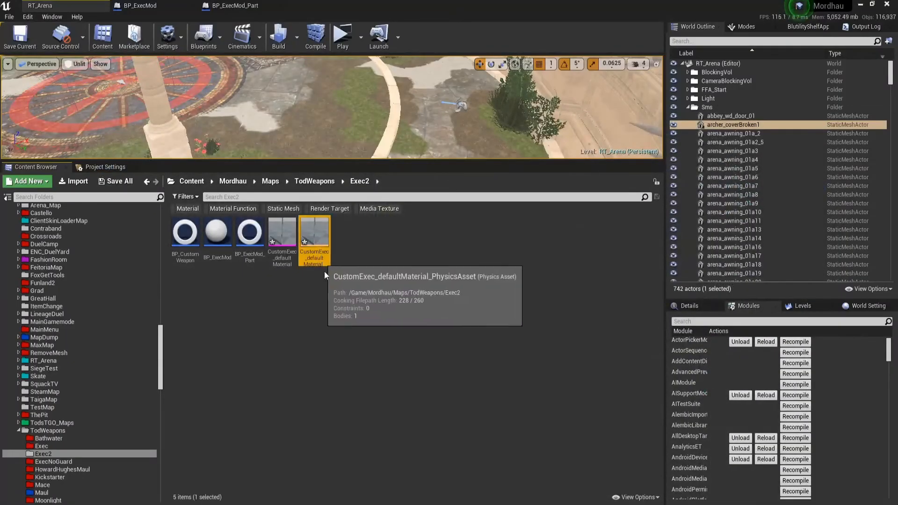
Force-delete the CustomExec_defaultMaterial_PhysicsAsset from the Exec2 folder.
left_click(317, 247)
key("Delete")
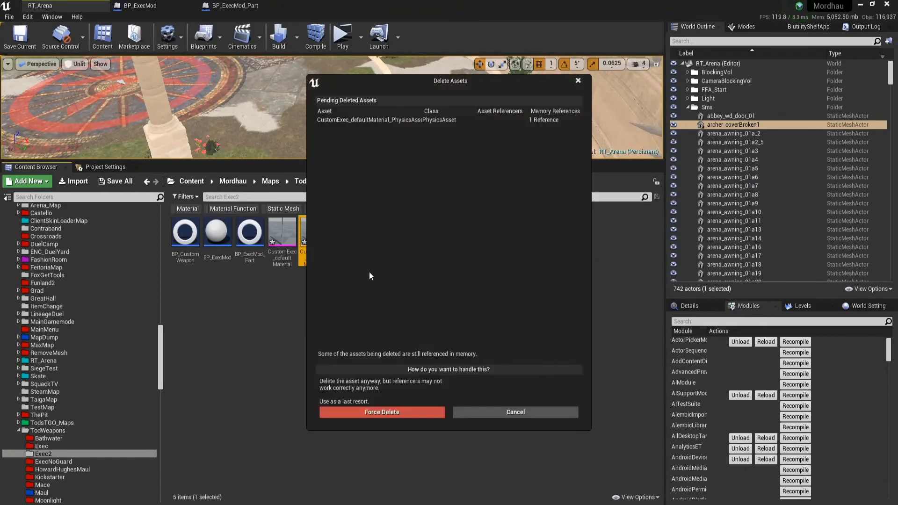
left_click(373, 413)
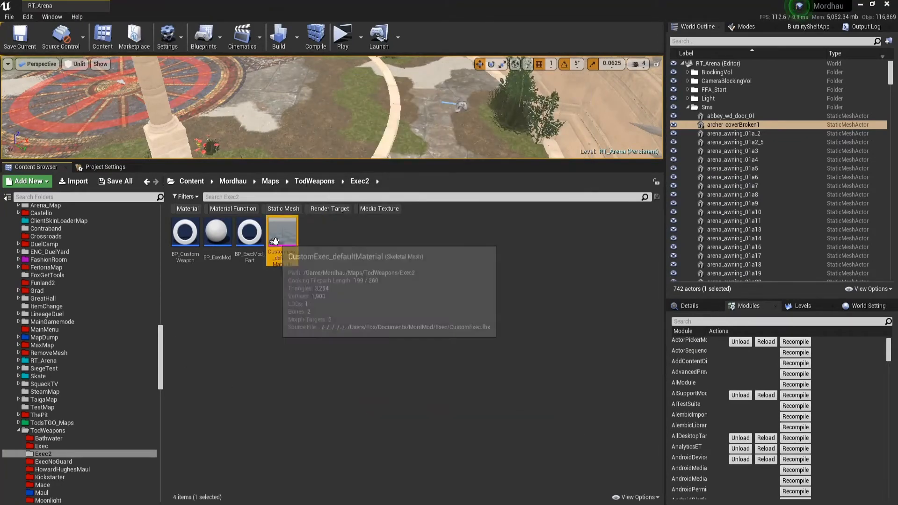
Inspect the CustomExec_defaultMaterial skeletal mesh in its preview and save the asset.
left_click(280, 244)
double_click(280, 245)
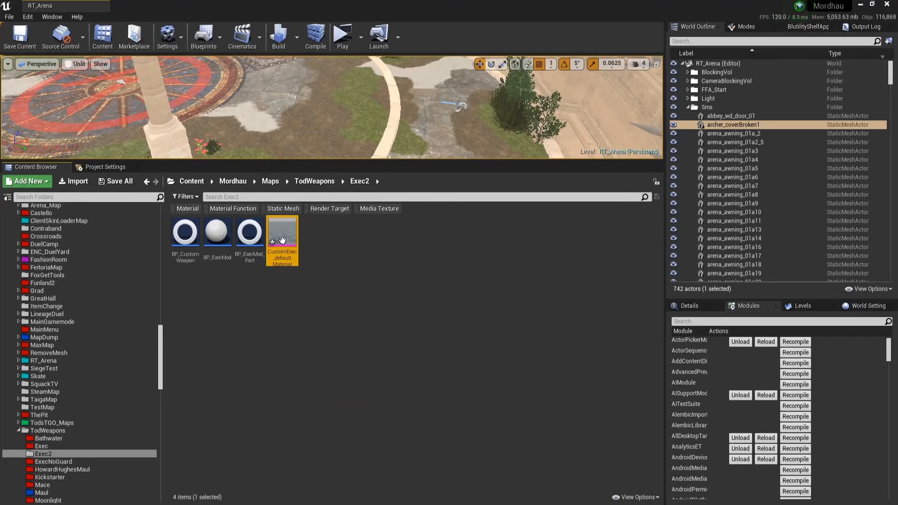
right_click_drag(461, 271, 424, 263)
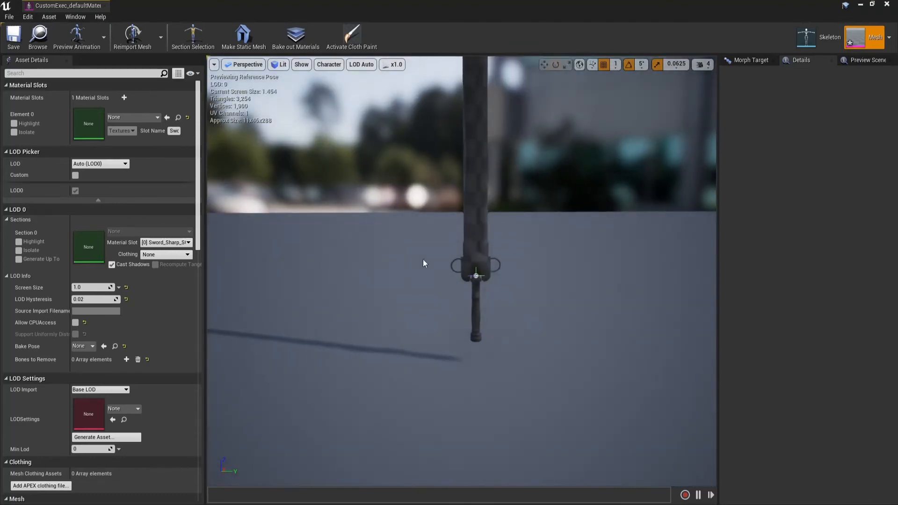
left_click(105, 5)
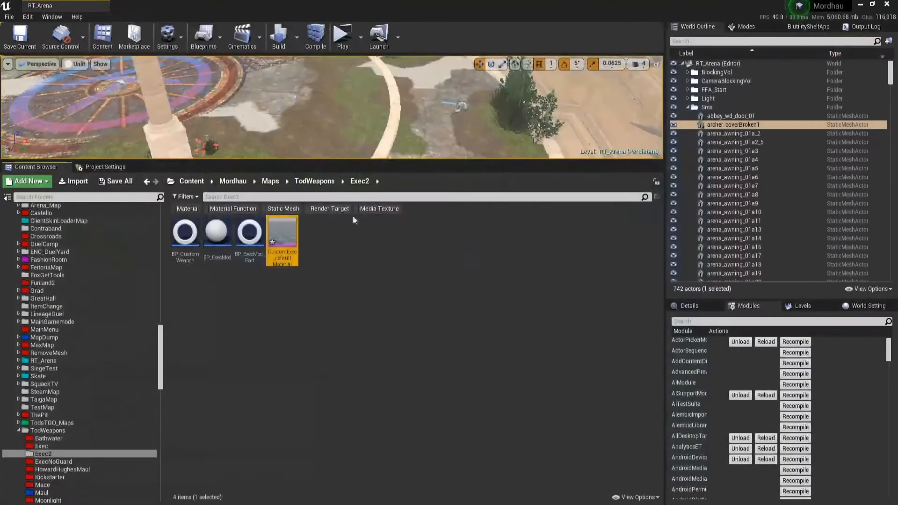
left_click(284, 243)
key("ctrl+s")
left_click(316, 301)
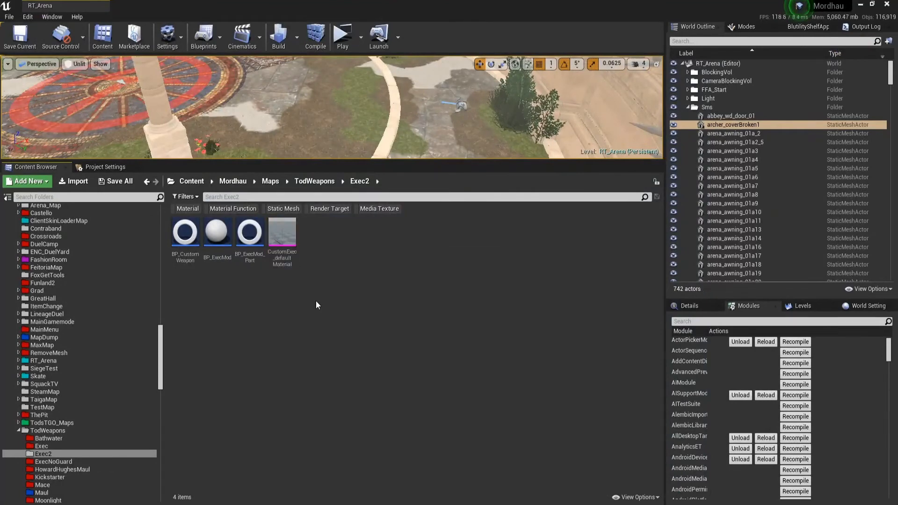
Create a new material named M_CustomeExec in the Exec2 folder.
right_click(335, 251)
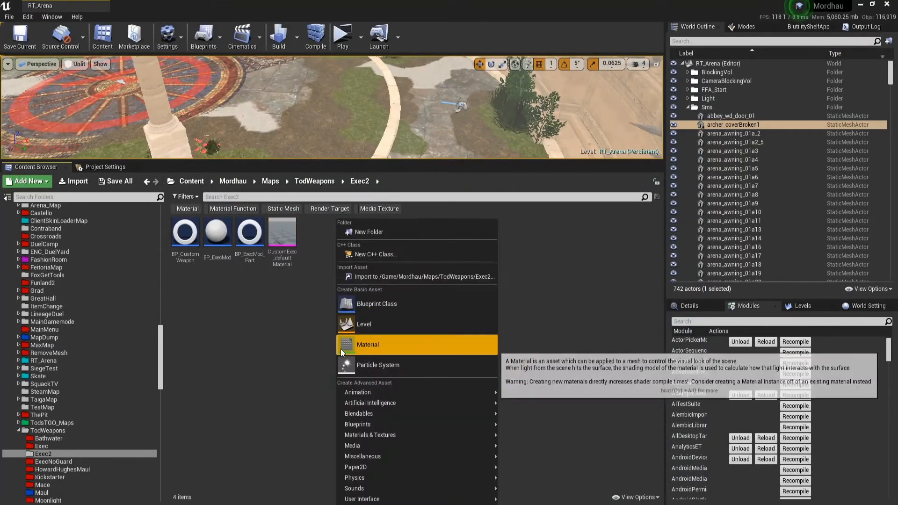
left_click(368, 344)
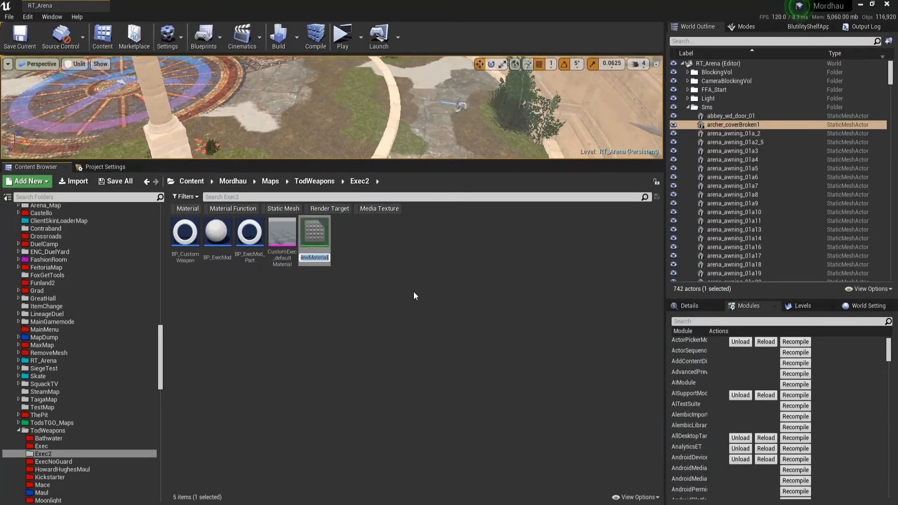
type("M_")
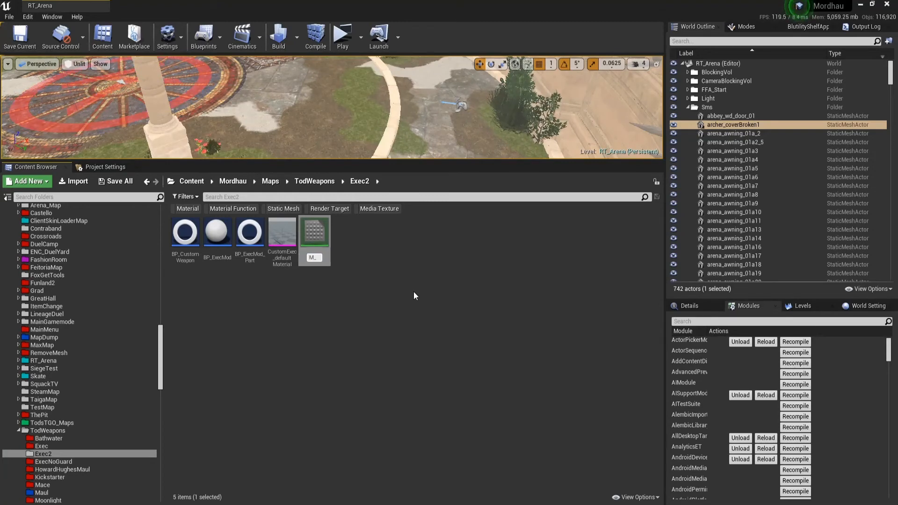
type("CustomeExec")
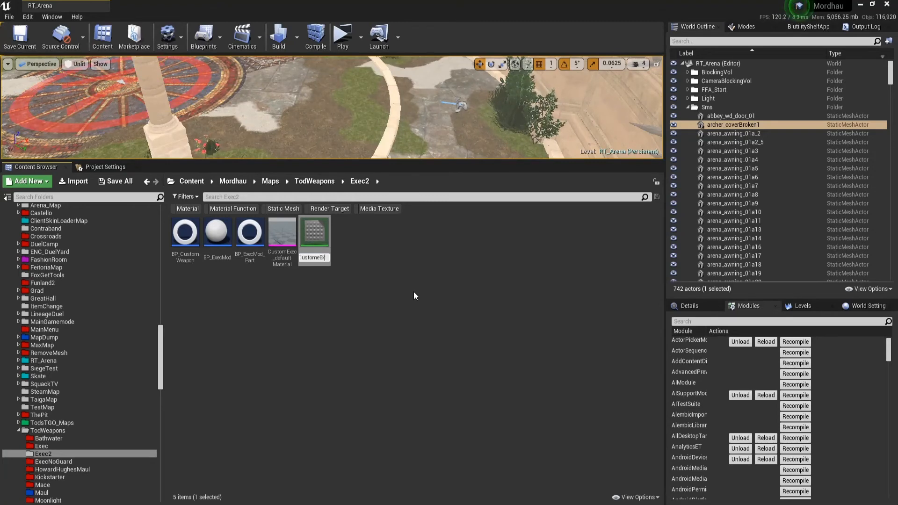
key("Return")
left_click(414, 295)
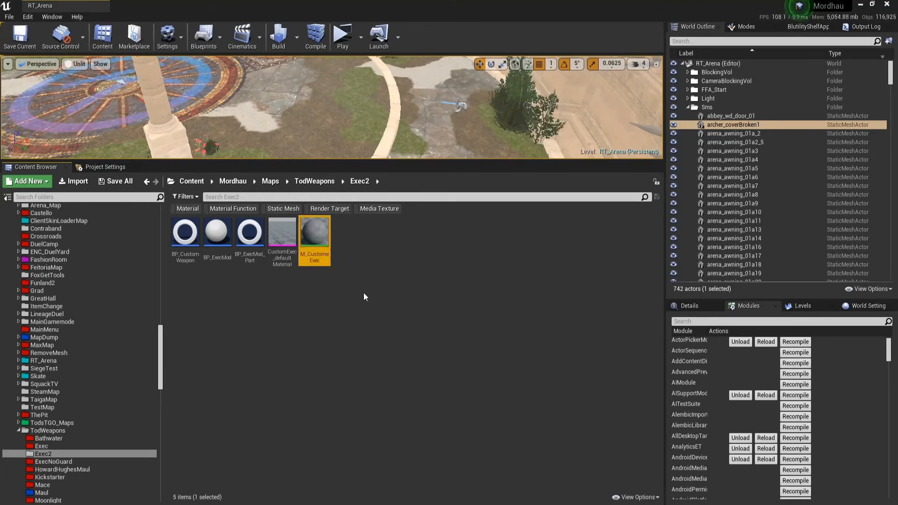
Open M_CustomeExec, then import the Sword_Sharp_SG baseColor, metallicRoughness and normal textures into Exec2 and save them.
double_click(321, 240)
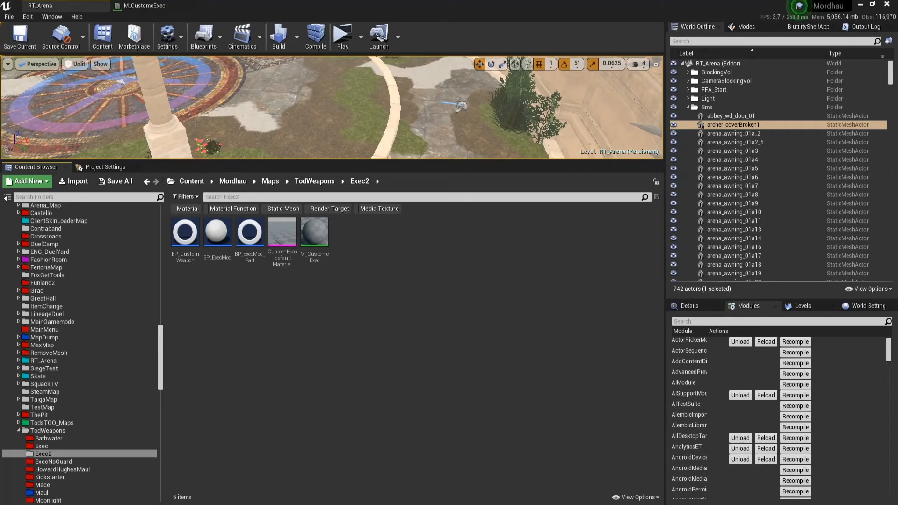
left_click_drag(511, 354, 520, 347)
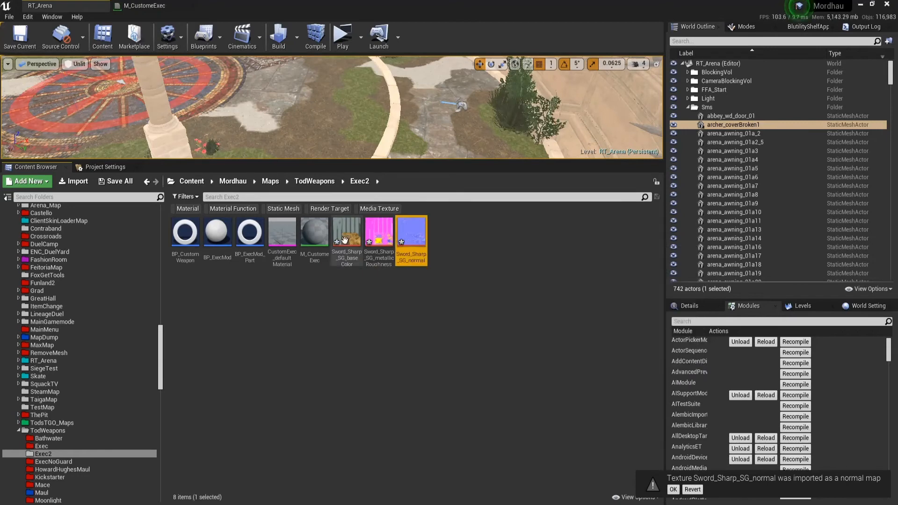
key("ctrl+s")
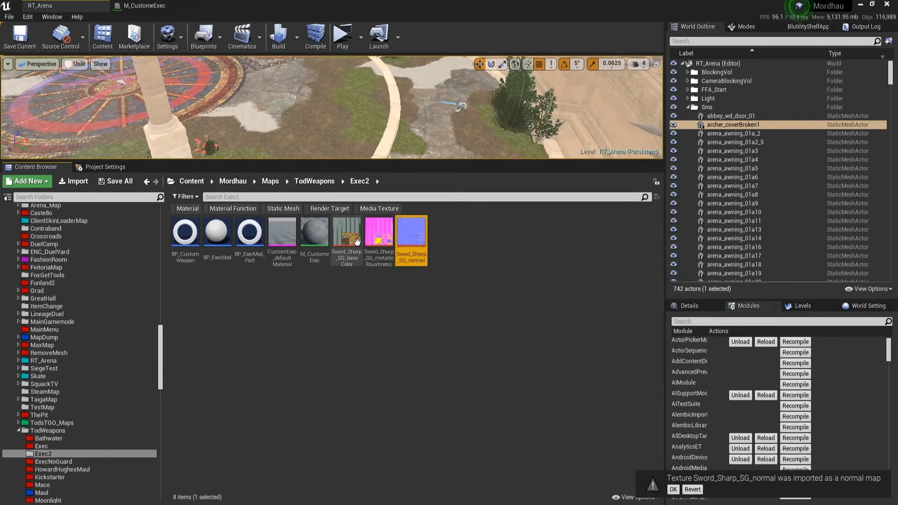
Add the three Sword_Sharp_SG textures to the M_CustomeExec graph and connect the baseColor and normal textures to Base Color and Normal.
left_click_drag(347, 253, 247, 111)
left_click_drag(361, 227, 247, 223)
left_click_drag(392, 238, 262, 337)
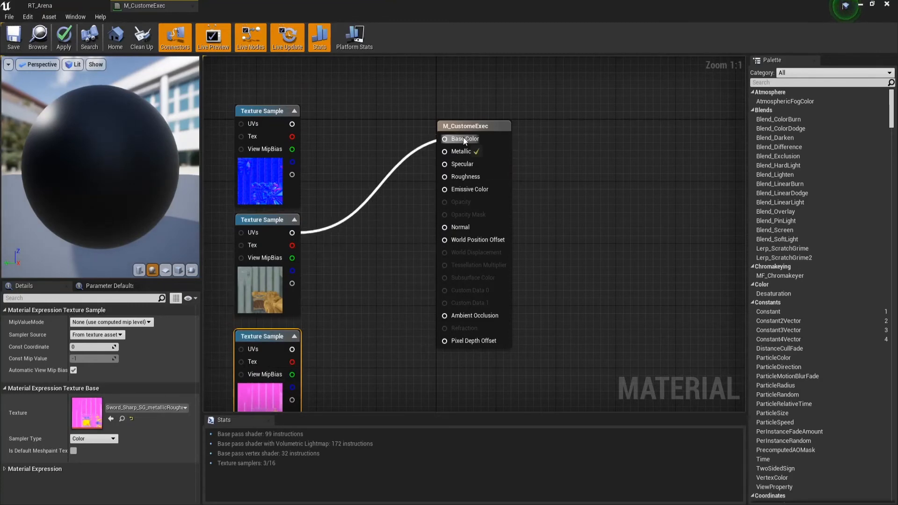
left_click_drag(463, 141, 464, 139)
left_click_drag(292, 123, 447, 227)
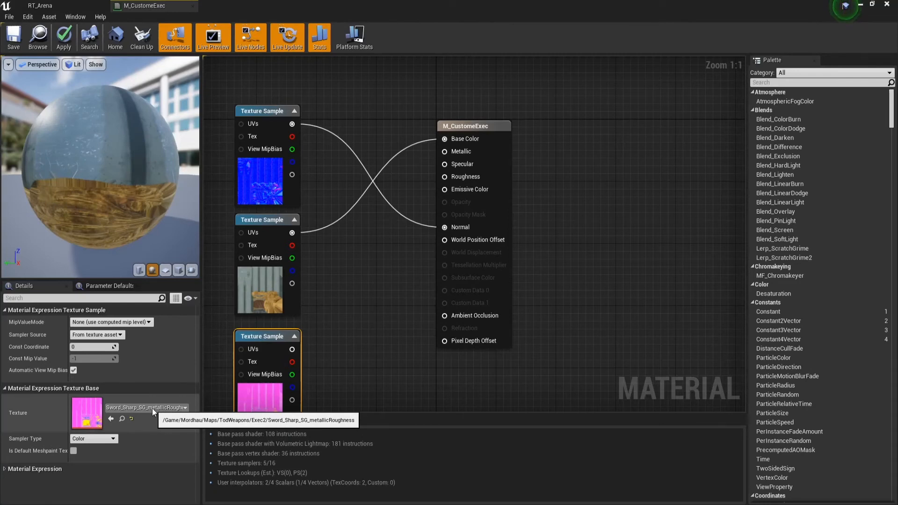
Wire the metallicRoughness texture's red and green channels to Metallic and Roughness and blue to Ambient Occlusion, and save the material.
left_click(353, 343)
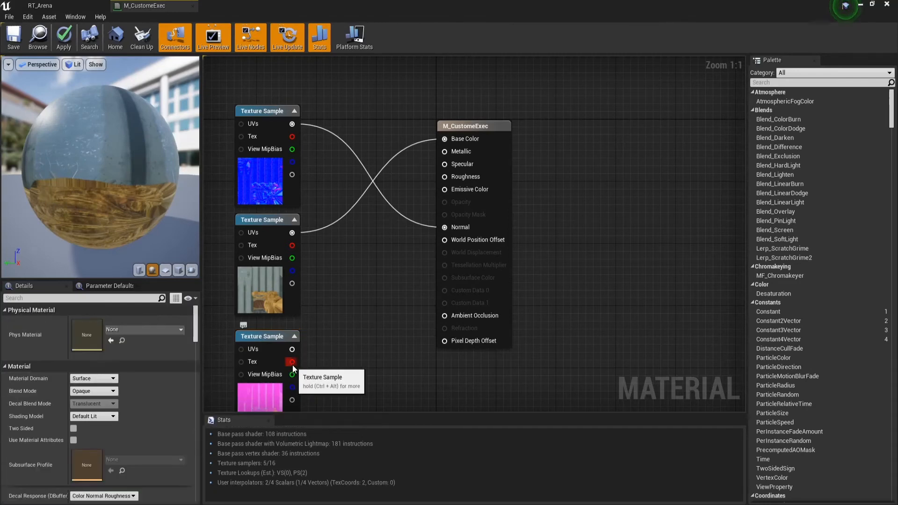
left_click_drag(292, 361, 444, 315)
right_click_drag(378, 370, 467, 247)
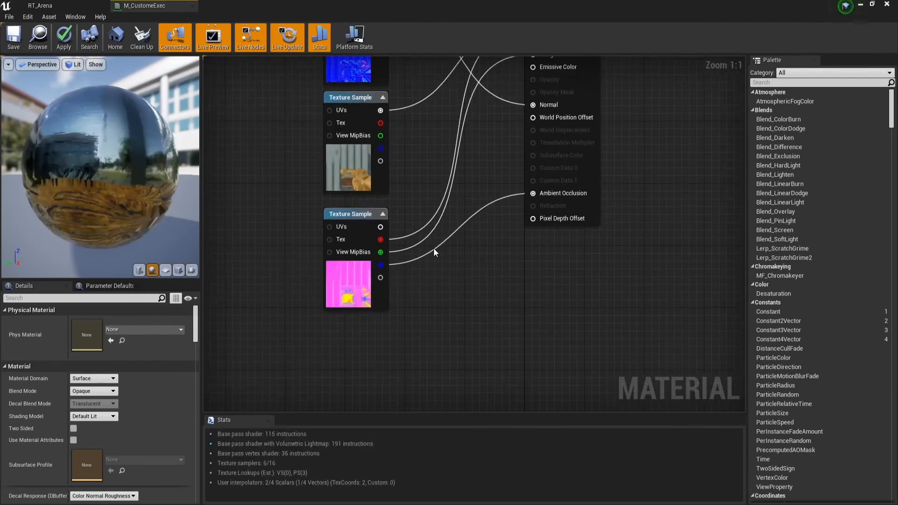
left_click(15, 32)
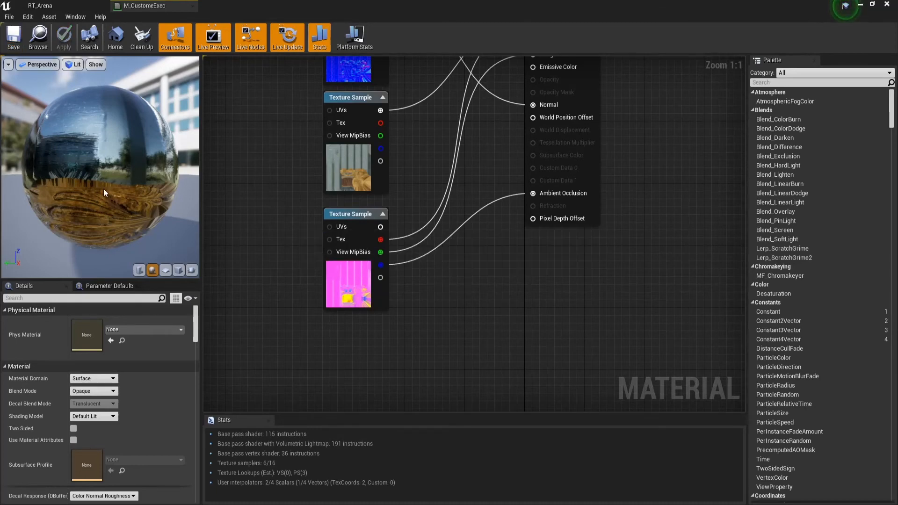
left_click(193, 7)
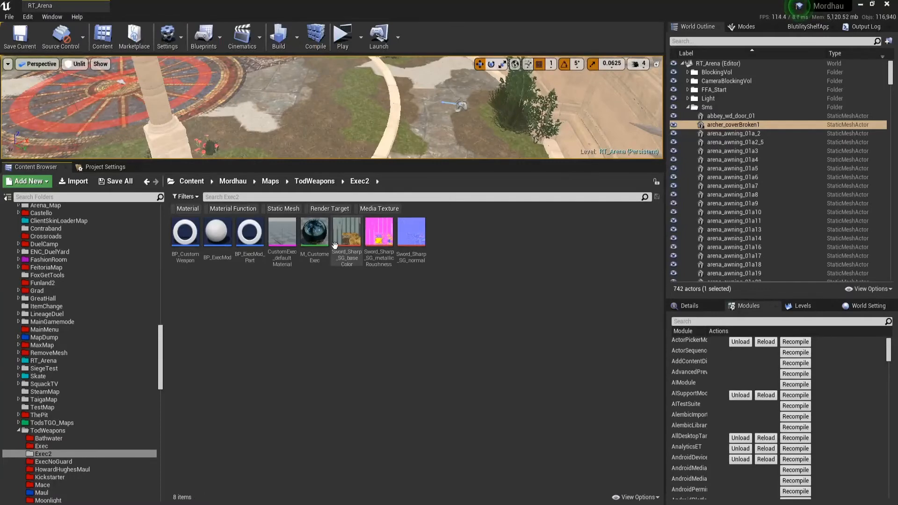
Assign M_CustomeExec to the material slot of the CustomExec_defaultMaterial skeletal mesh and inspect the textured sword.
double_click(282, 232)
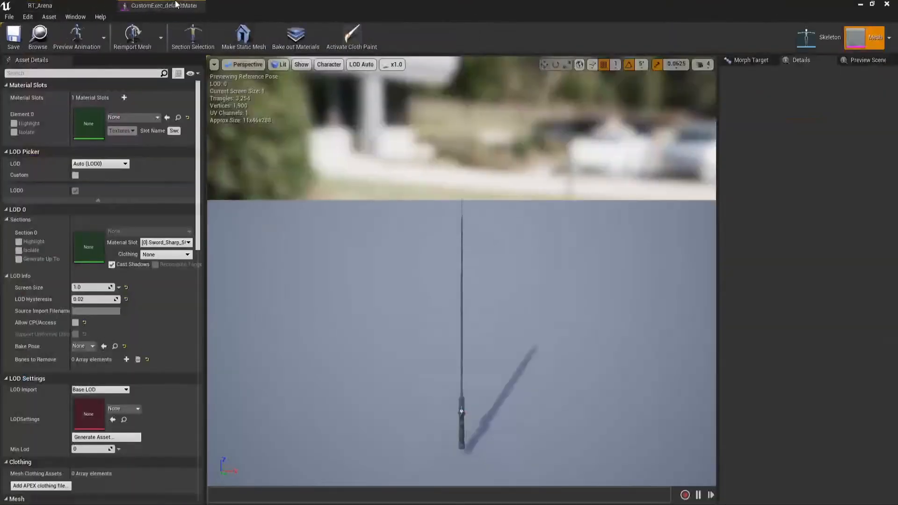
left_click(70, 6)
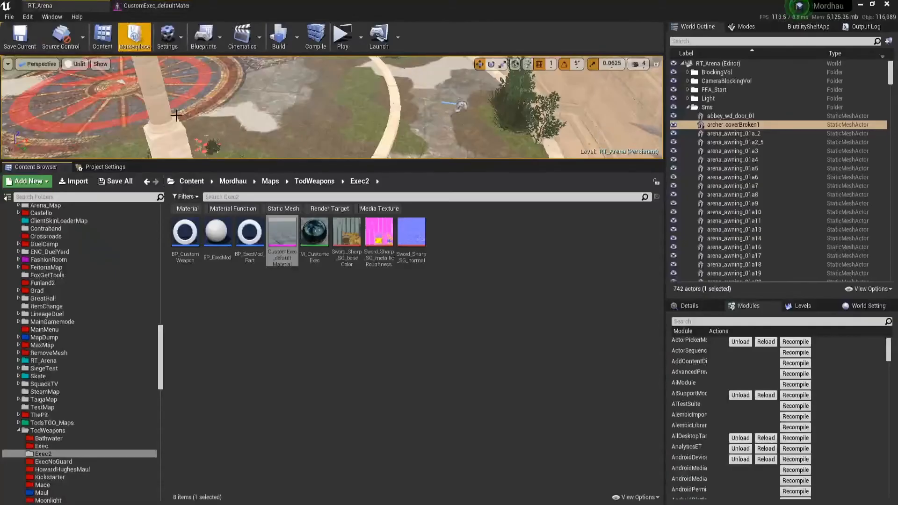
left_click_drag(314, 236, 94, 124)
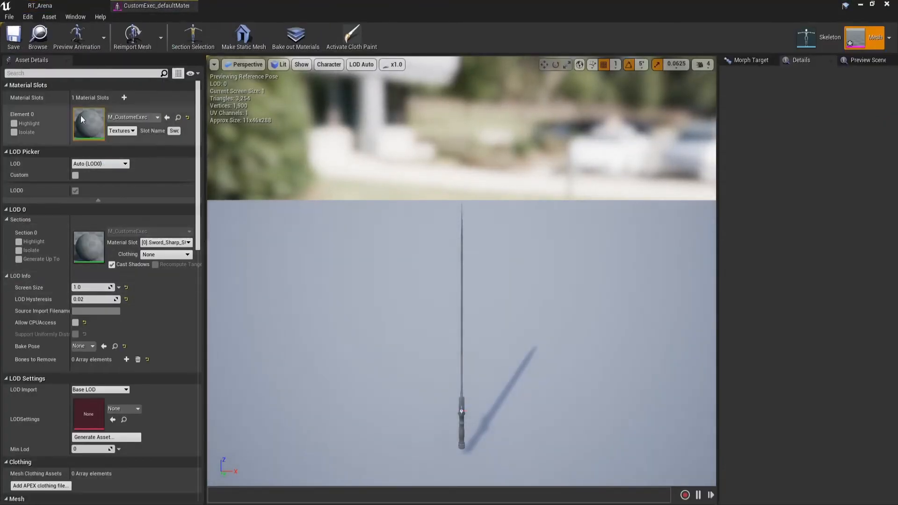
right_click_drag(461, 271, 468, 243)
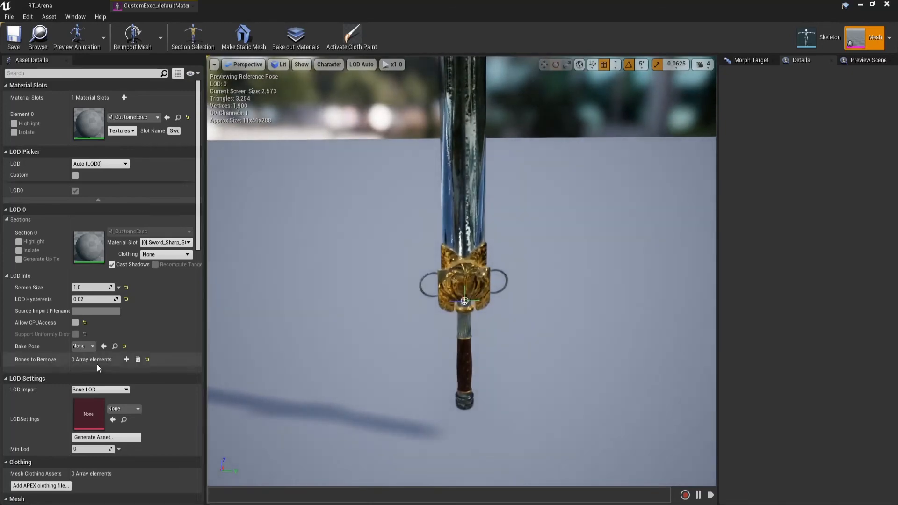
Set the mesh's physics asset to ExecutionersSword_Physics1 and close the mesh editor.
scroll(99, 364, "down", 5)
scroll(100, 363, "down", 3)
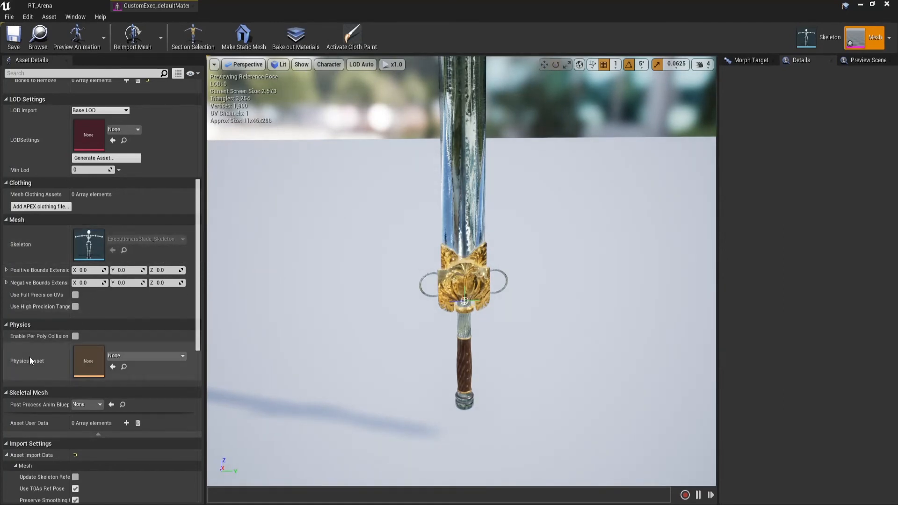
left_click(142, 356)
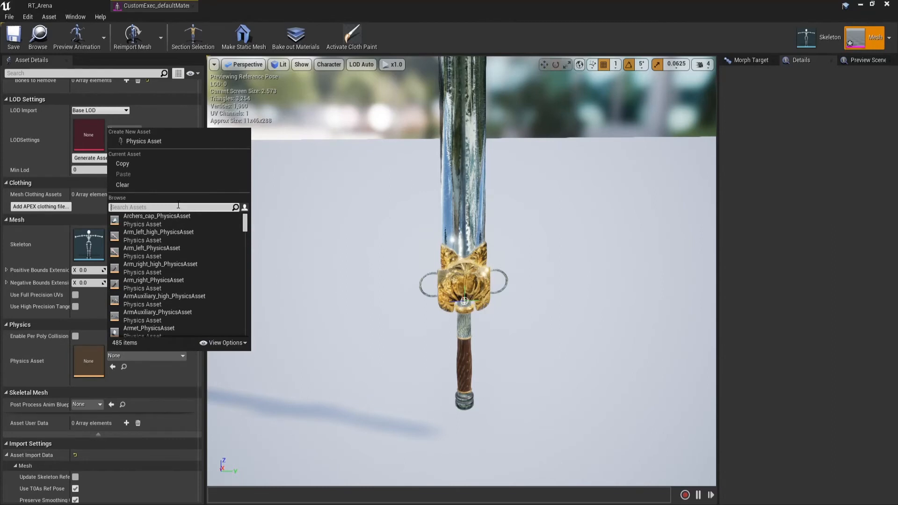
type("exec")
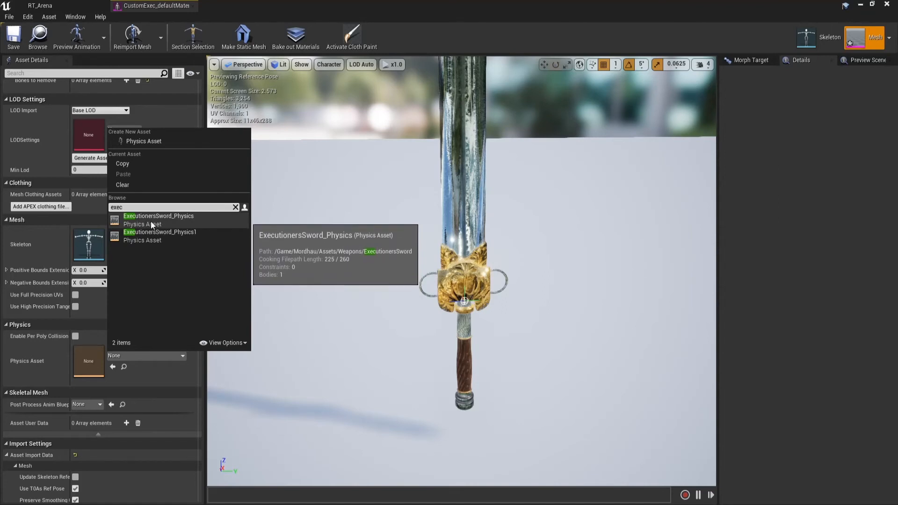
left_click(145, 237)
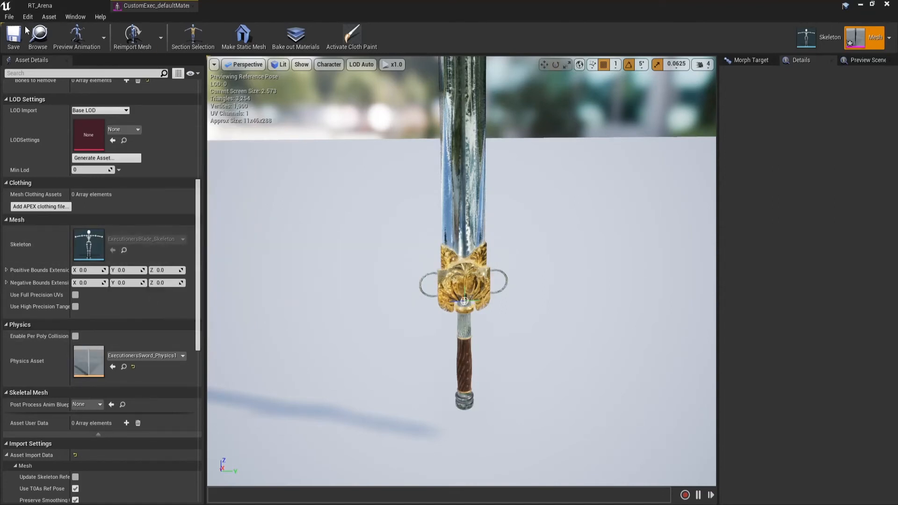
left_click(193, 6)
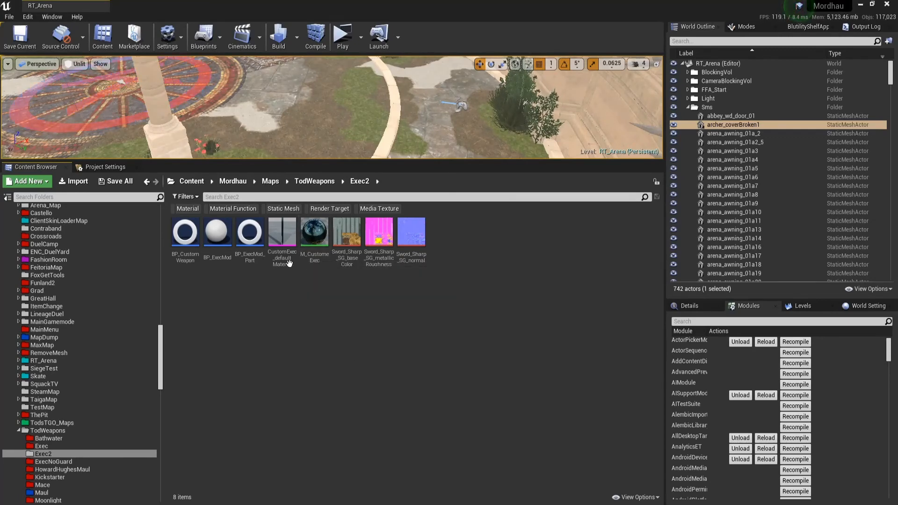
Open the BP_ExecMod blueprint, filter its class defaults by "skin", and review the Skins array through the Katzbalger entry.
mouse_move(288, 262)
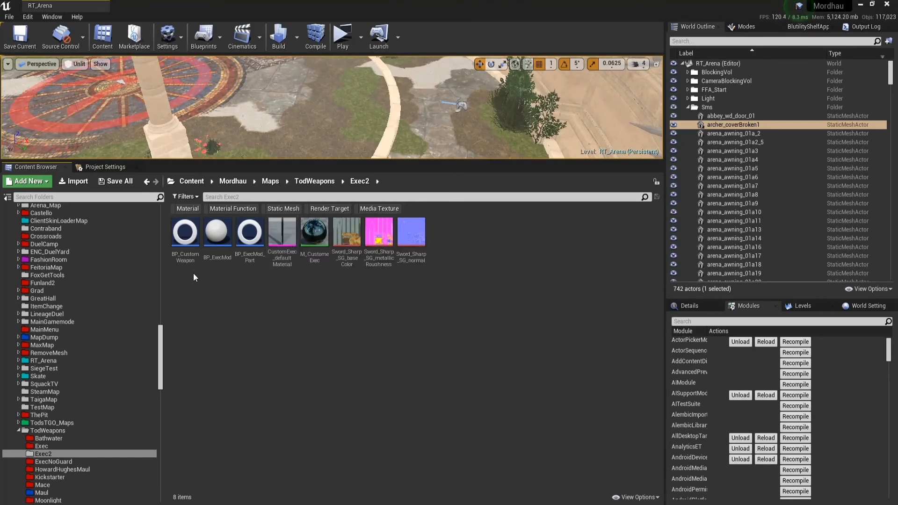
mouse_move(220, 233)
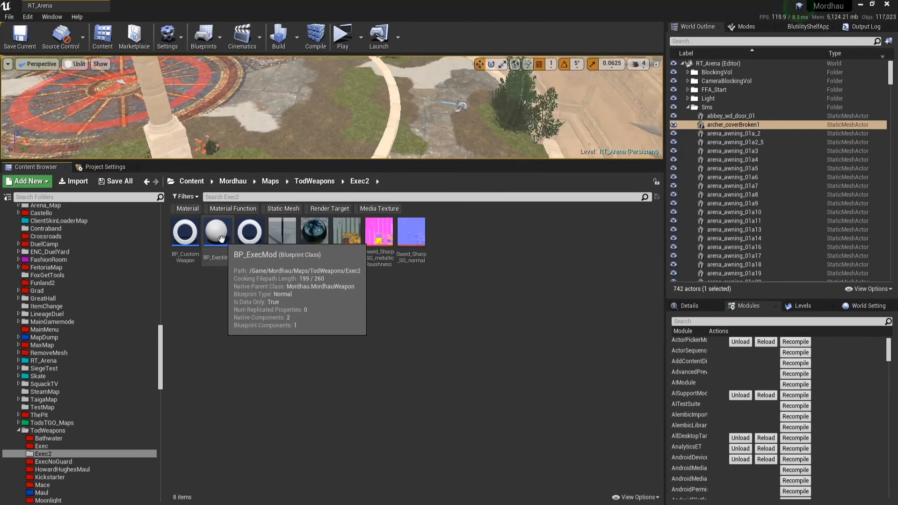
double_click(222, 239)
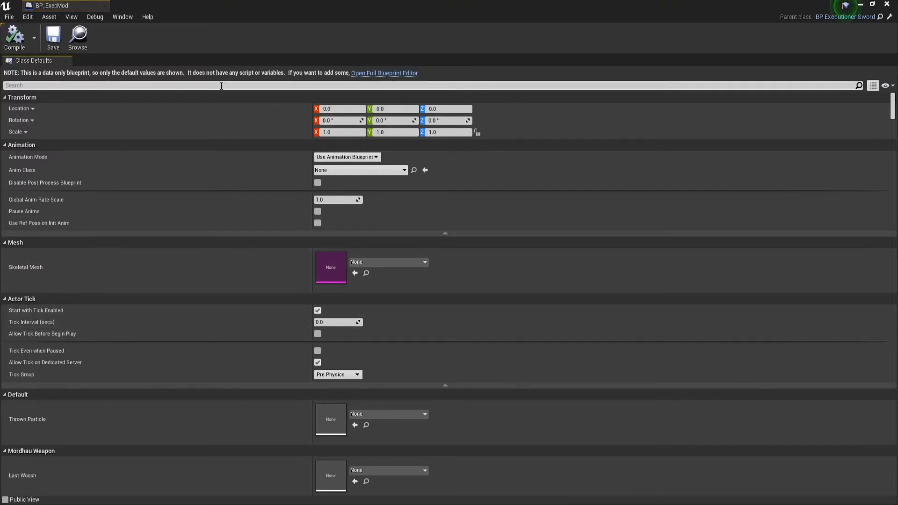
left_click(183, 86)
type("skin")
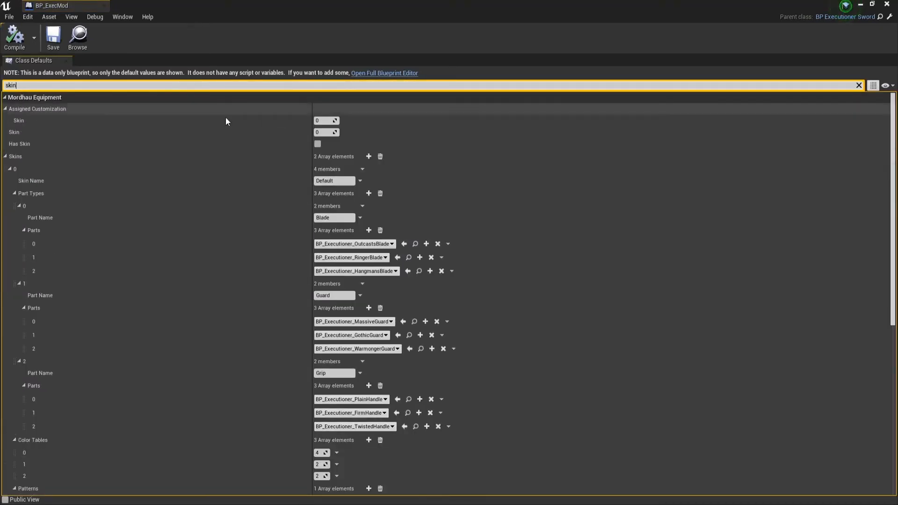
scroll(226, 271, "down", 5)
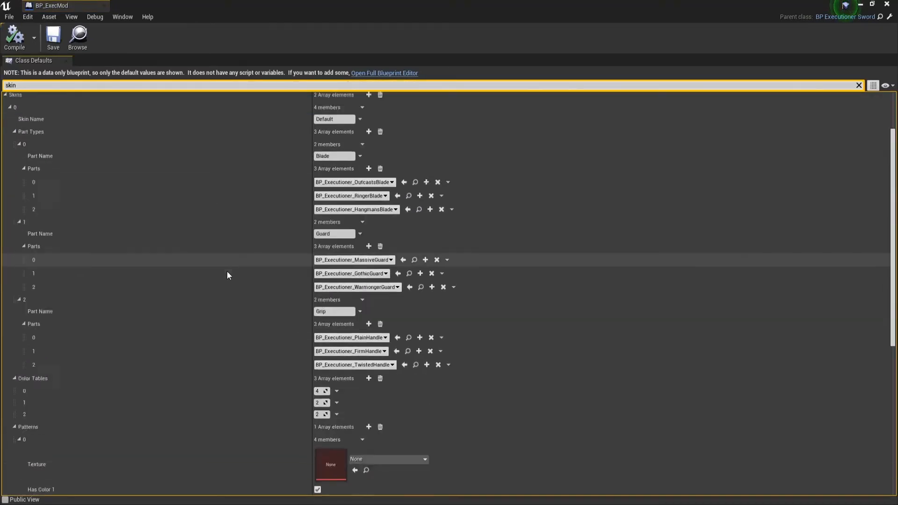
scroll(330, 268, "down", 9)
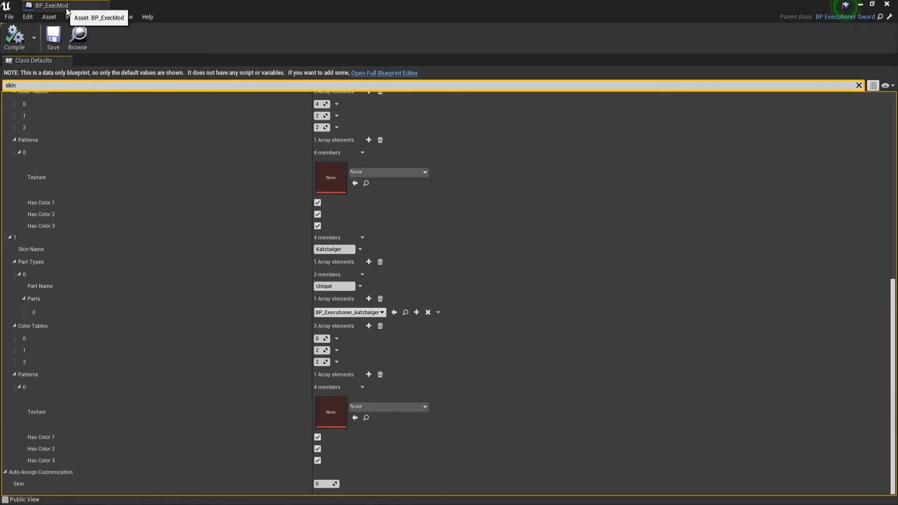
Set the Katzbalger skin's Unique part to BP_ExecMod_Part in BP_ExecMod, then compile and close the blueprint.
left_click_drag(67, 6, 160, 6)
left_click(87, 6)
left_click(249, 288)
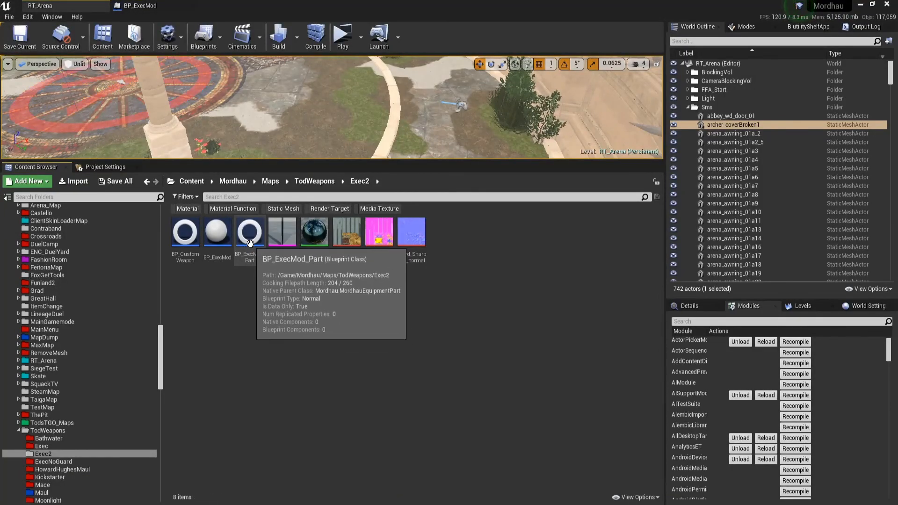
left_click_drag(248, 241, 352, 314)
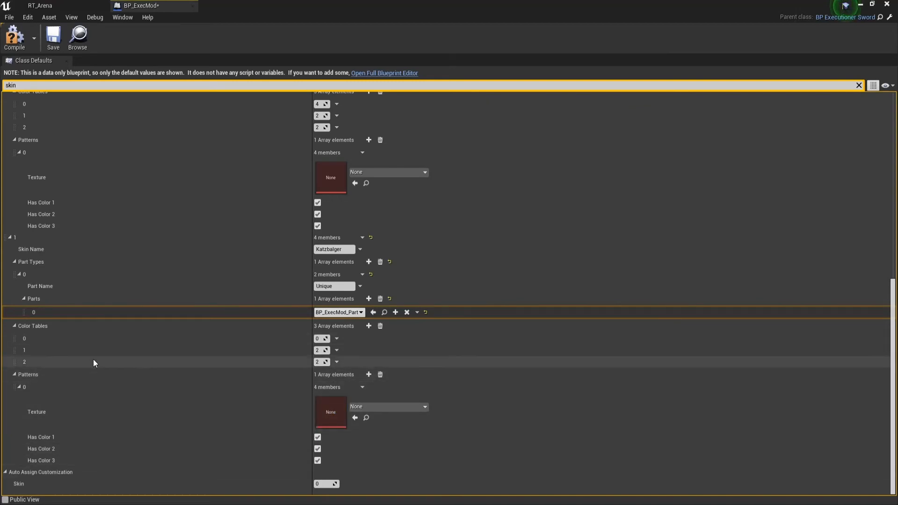
left_click(14, 38)
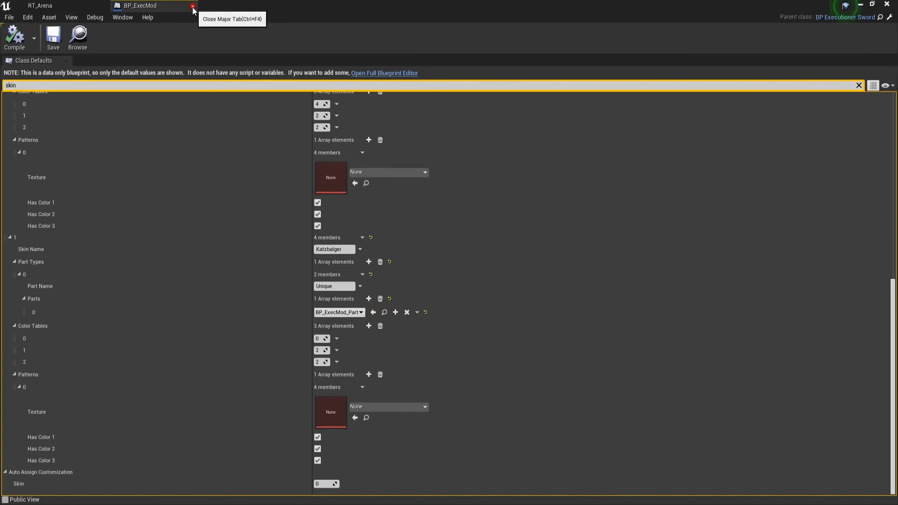
left_click(192, 7)
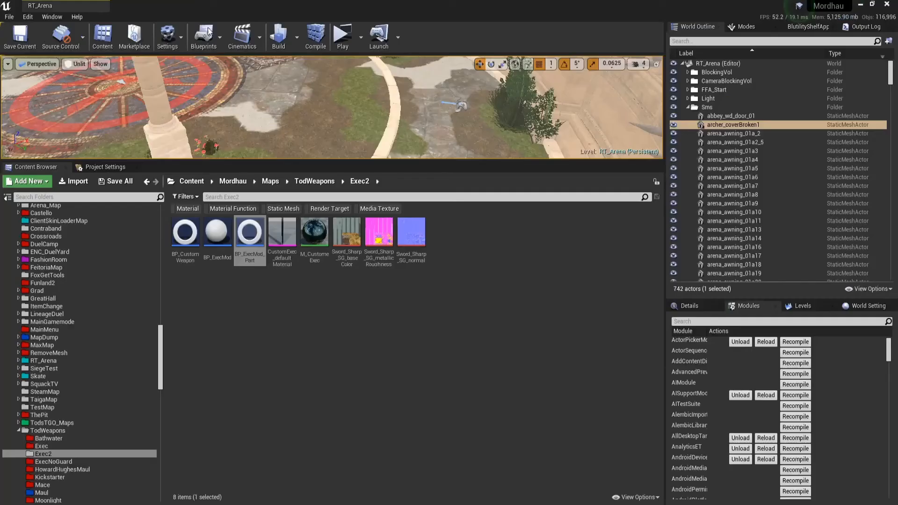
Set the skeletal mesh of BP_ExecMod_Part to CustomExec_defaultMaterial, then compile and close the blueprint.
double_click(250, 236)
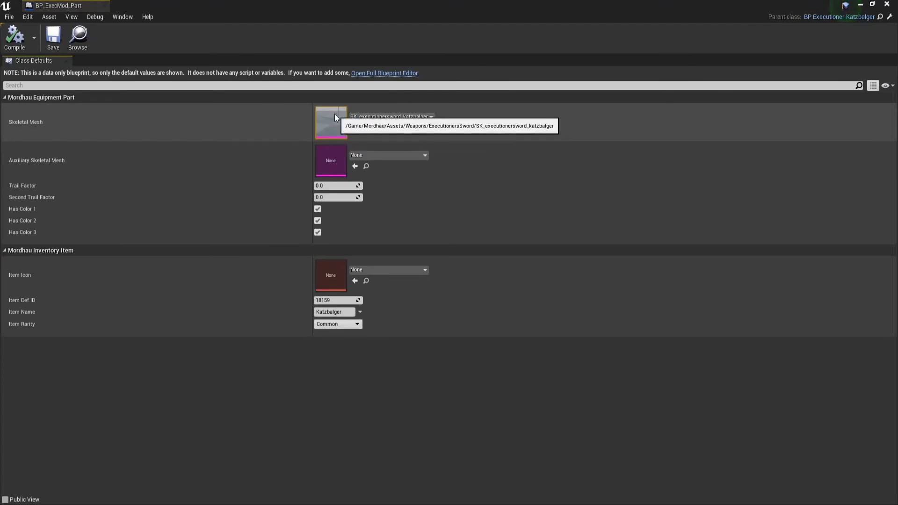
left_click_drag(51, 5, 166, 4)
left_click(66, 5)
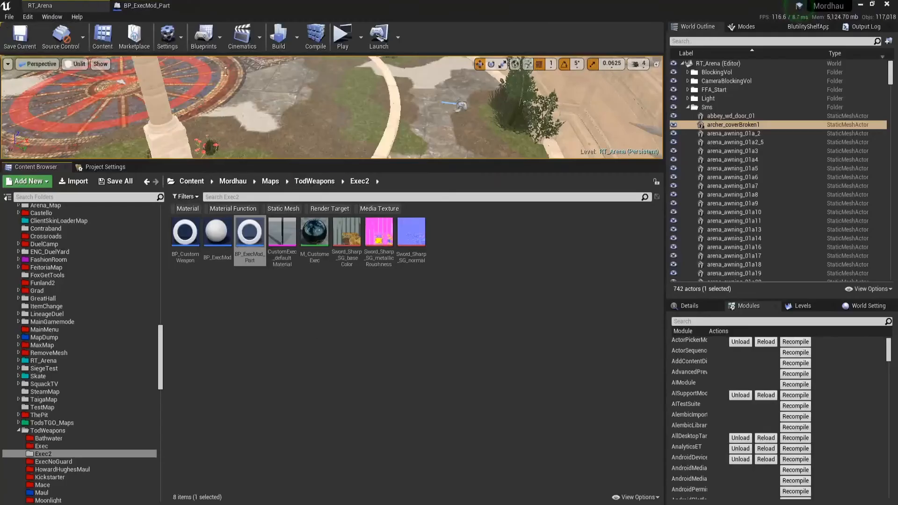
left_click_drag(288, 249, 322, 121)
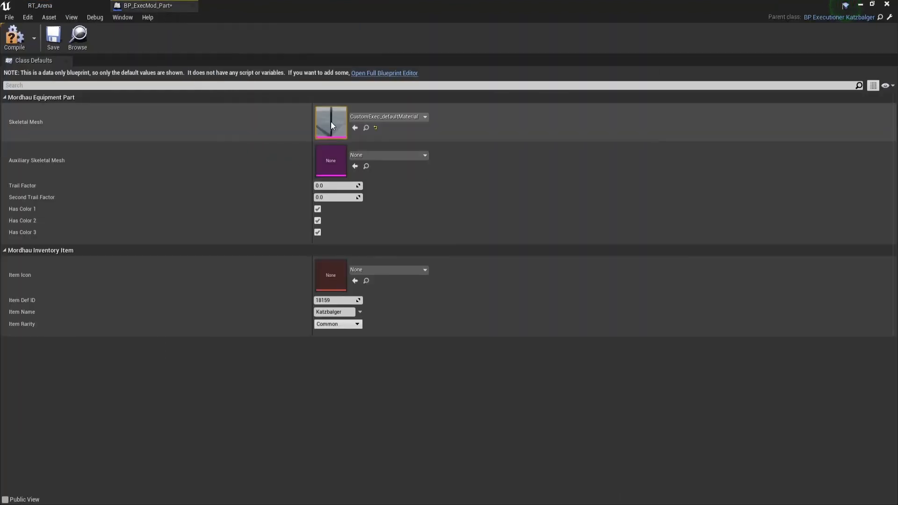
left_click(14, 37)
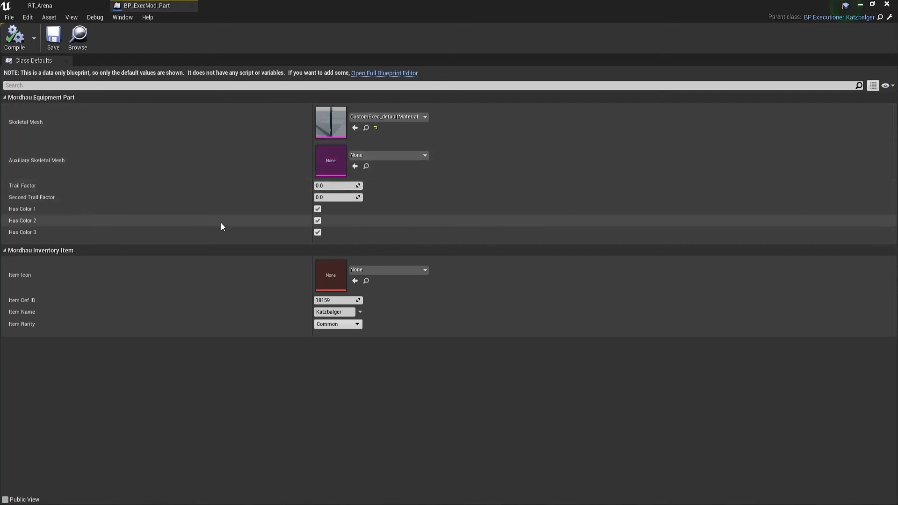
left_click(193, 7)
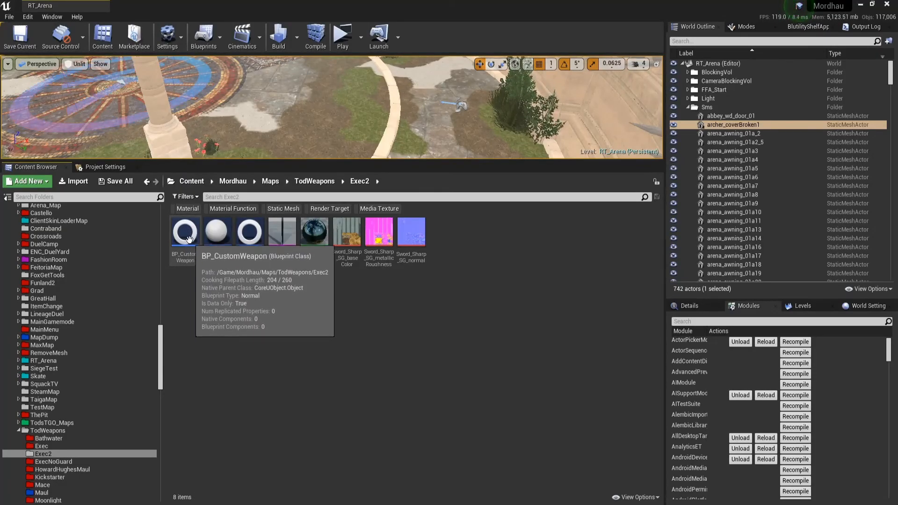
Add an Equipment Mod Infos element in BP_CustomWeapon and set its OriginalEquipmentClass to BP_ExecutionerSword.
scroll(48, 312, "up", 4)
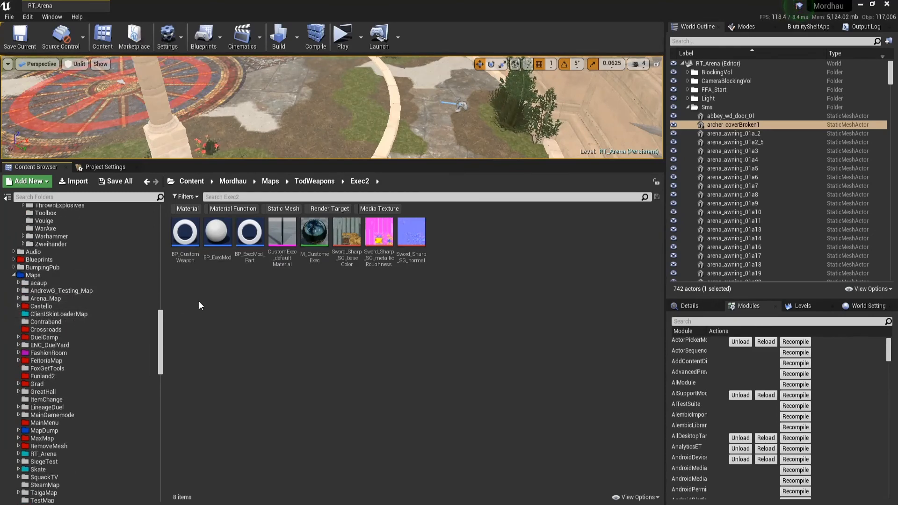
double_click(185, 236)
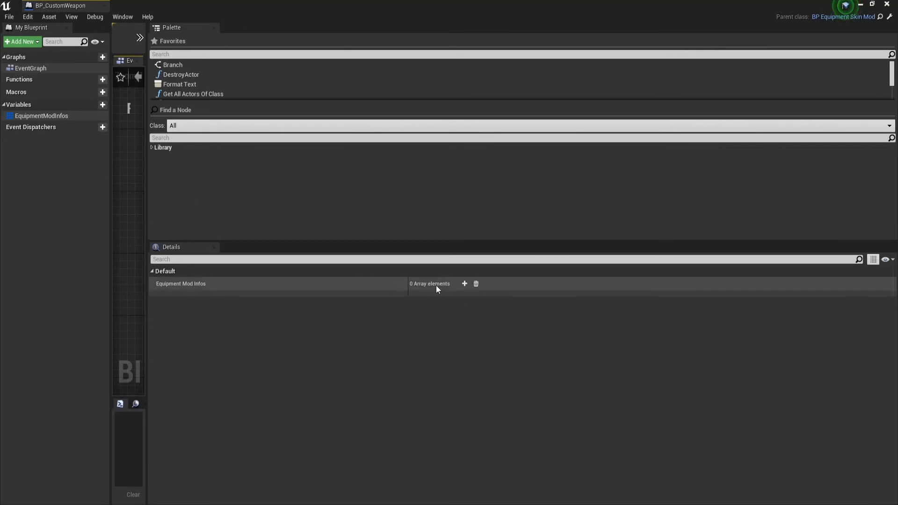
left_click(464, 284)
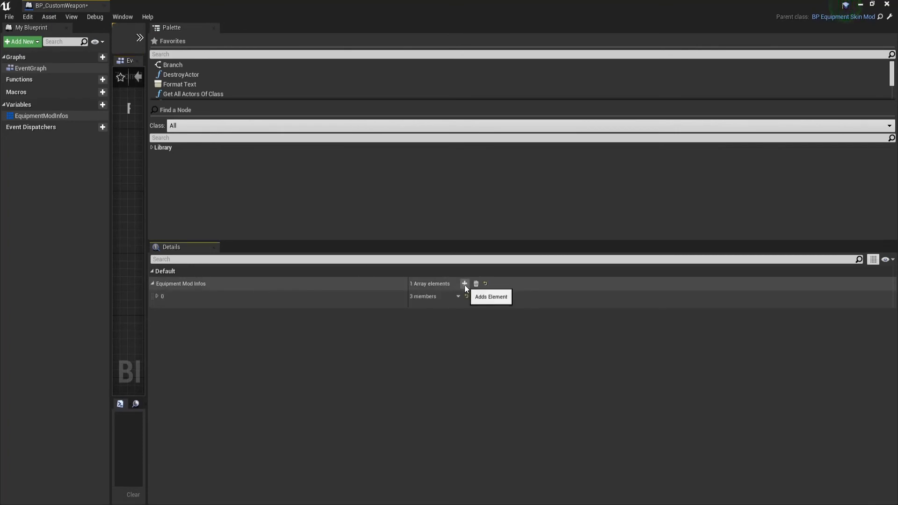
left_click(157, 297)
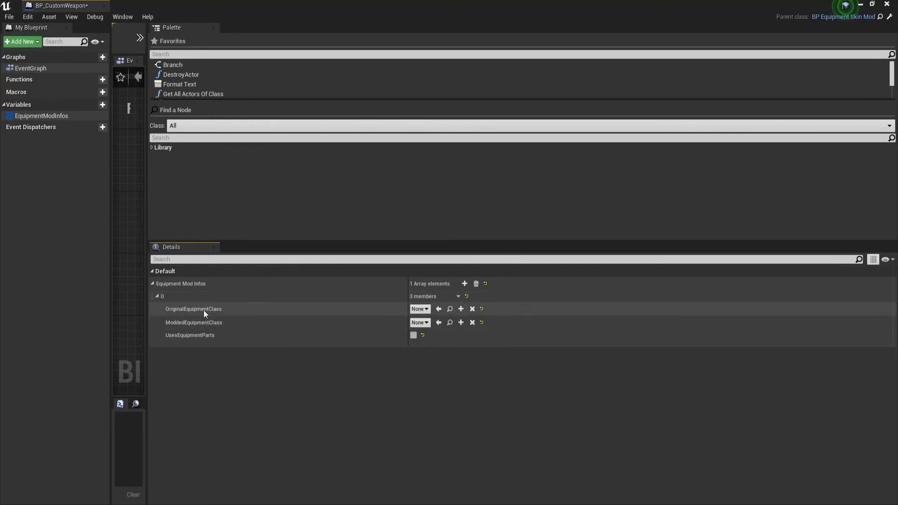
left_click(421, 309)
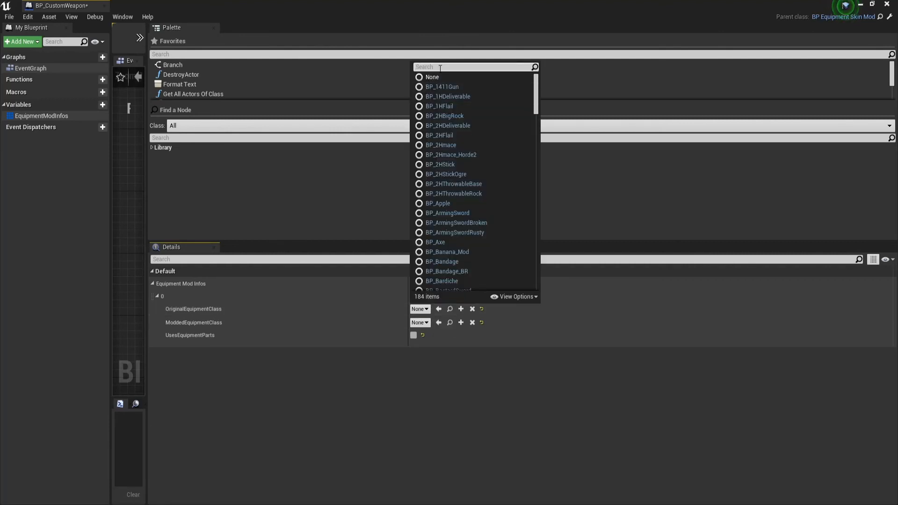
type("exec")
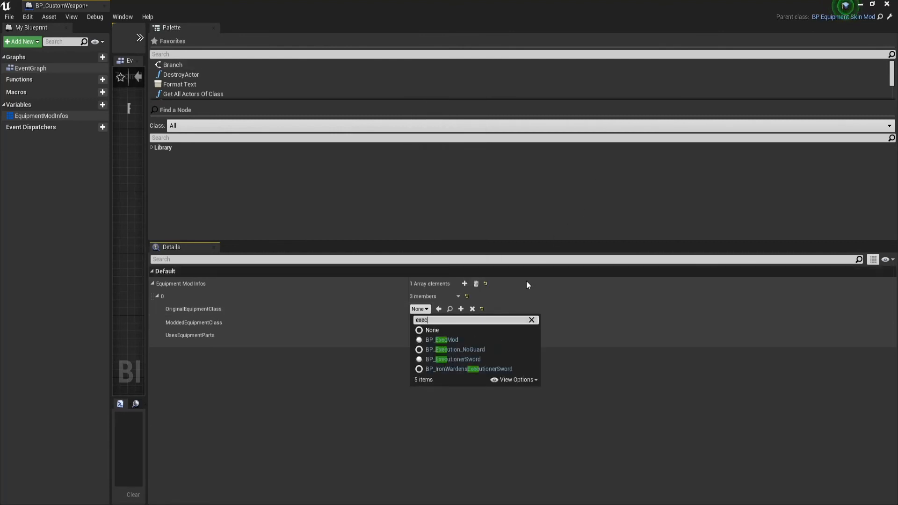
left_click(465, 359)
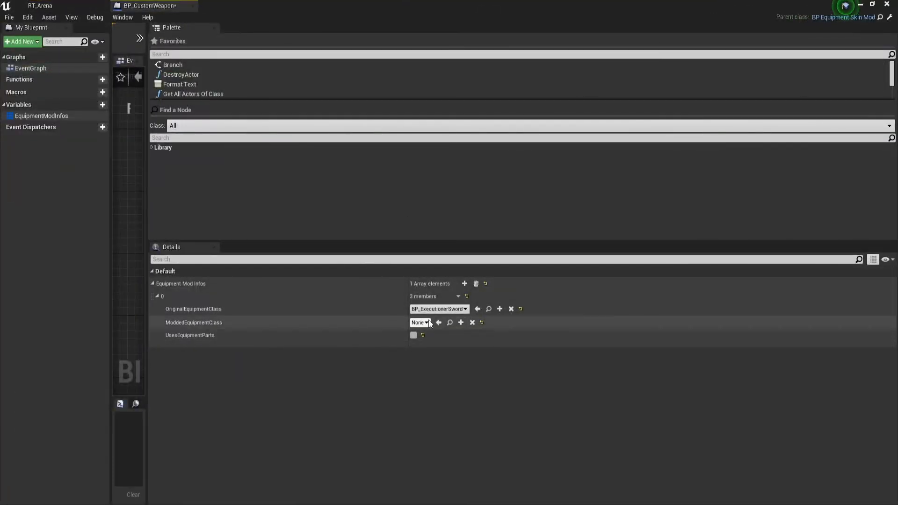
Set ModdedEquipmentClass to BP_ExecMod, enable UsesEquipmentParts, and compile and close BP_CustomWeapon.
left_click(70, 5)
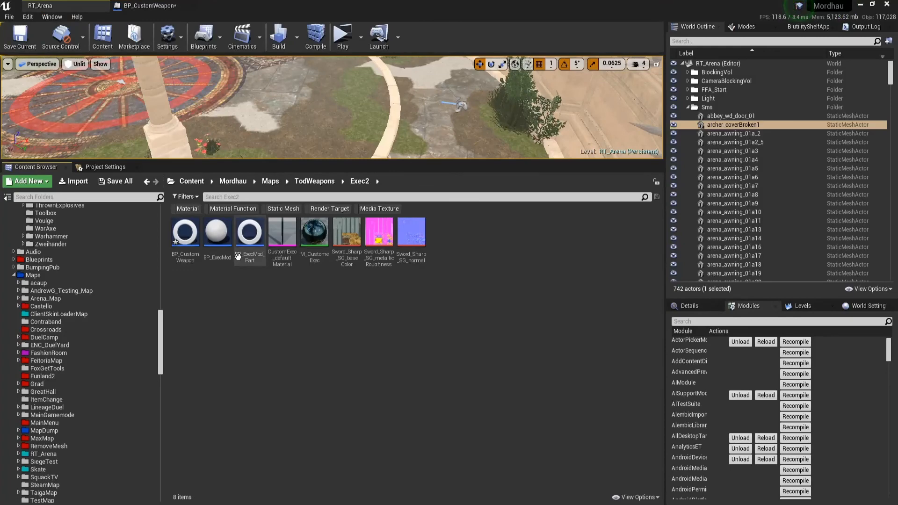
left_click_drag(217, 233, 419, 325)
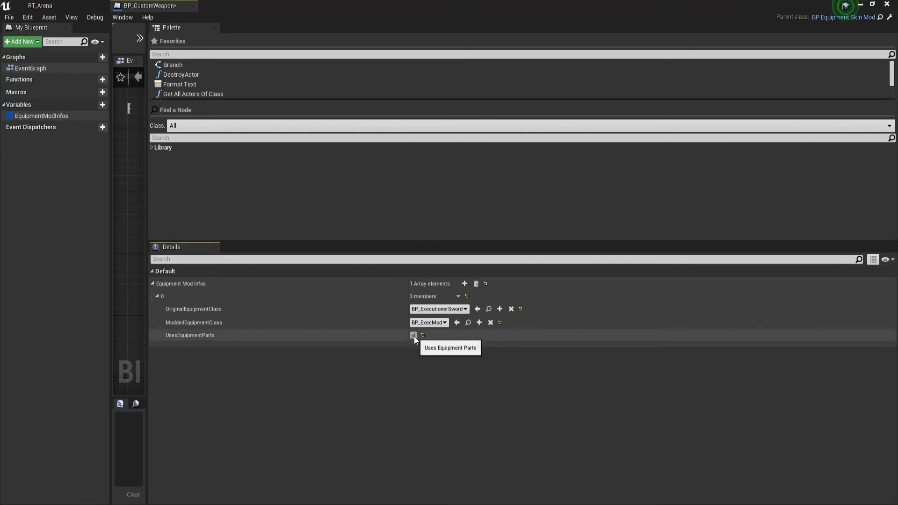
left_click(413, 336)
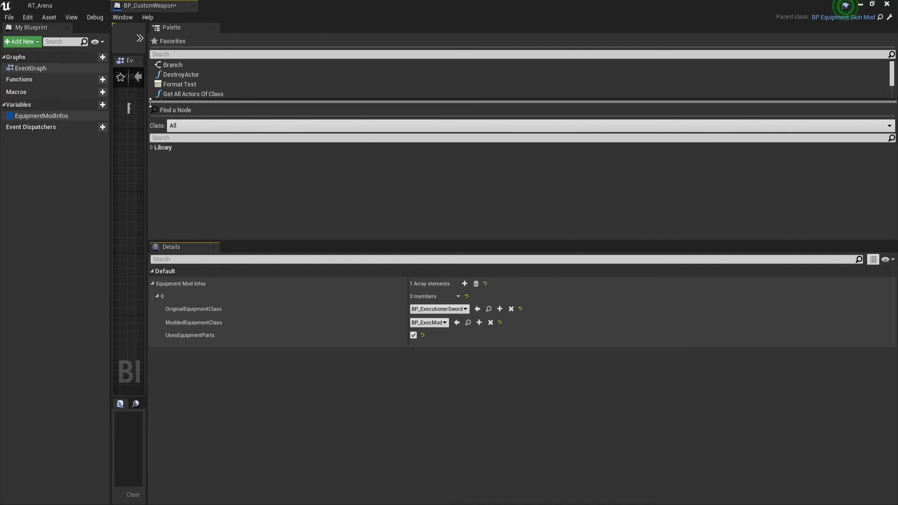
left_click_drag(151, 103, 410, 103)
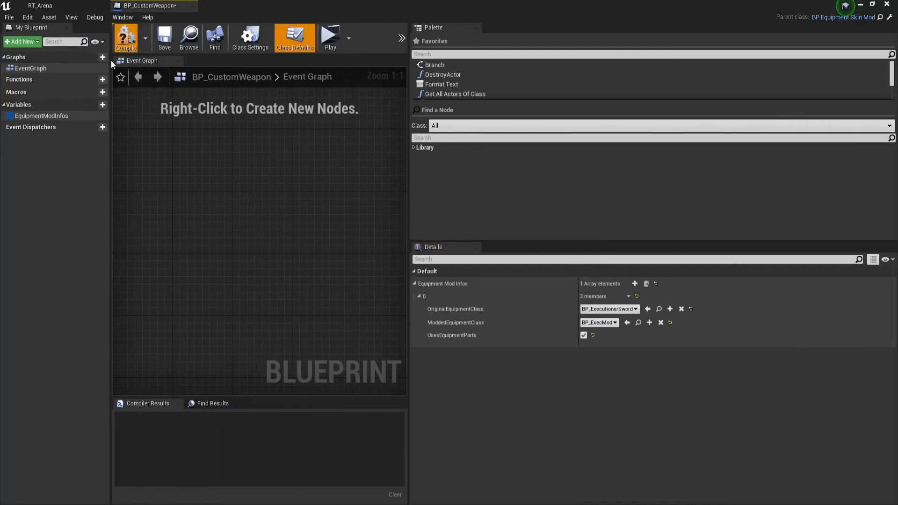
left_click(192, 6)
left_click(334, 346)
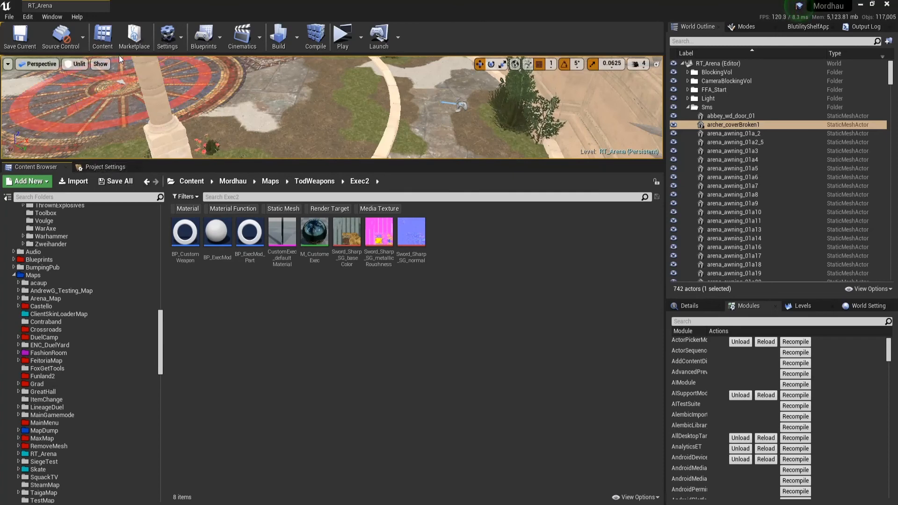
Filter the project settings by "cook" and set the packaged build's map entry to BP_CustomWeapon in TodWeapons/Exec2.
left_click(175, 41)
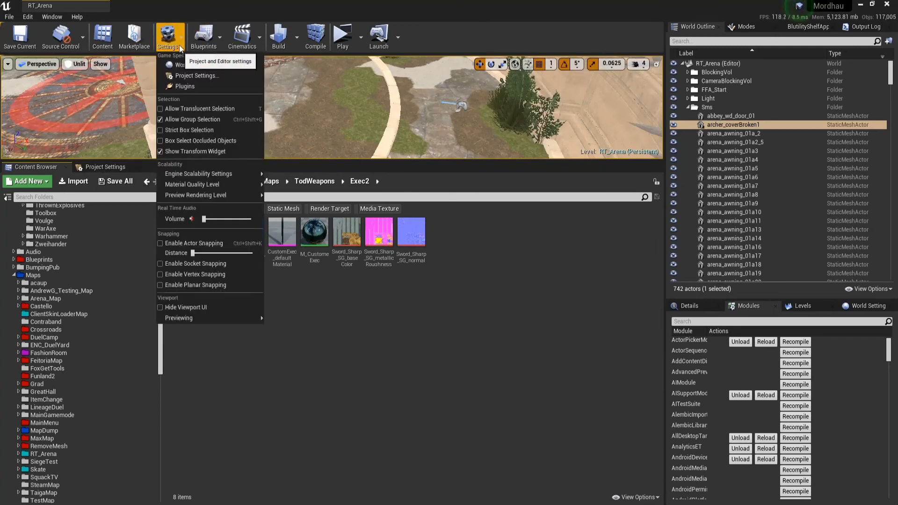
left_click(183, 77)
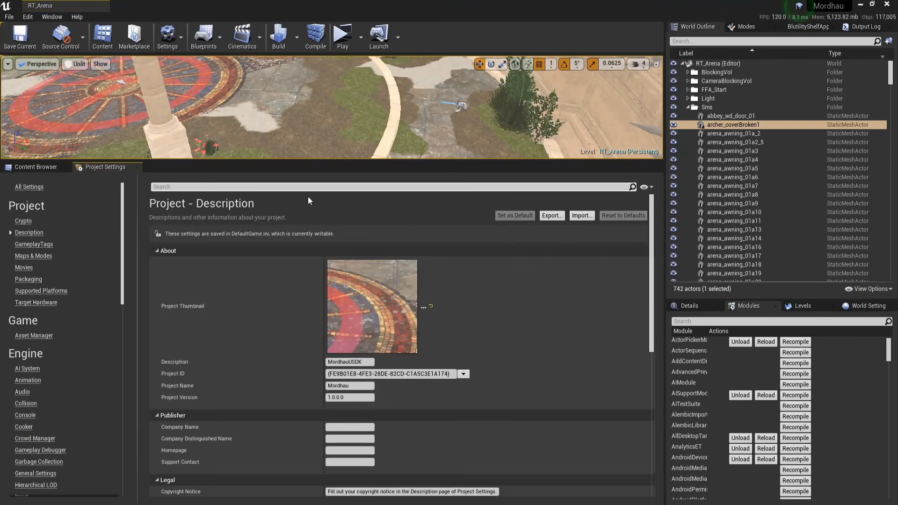
type("cook")
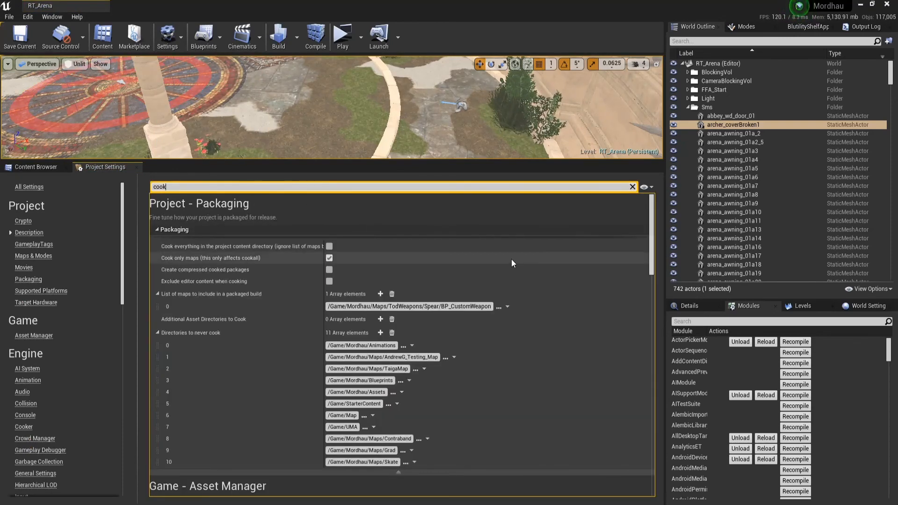
left_click(499, 307)
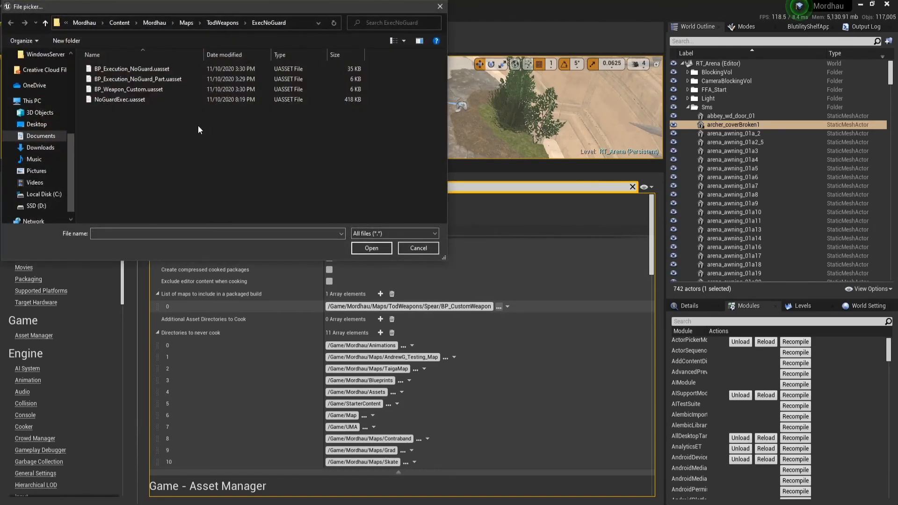
left_click(220, 22)
double_click(108, 89)
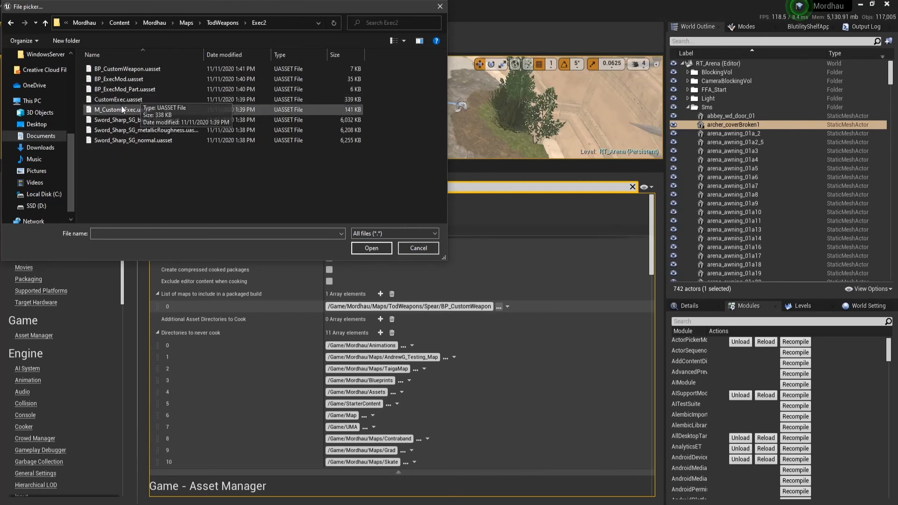
double_click(136, 70)
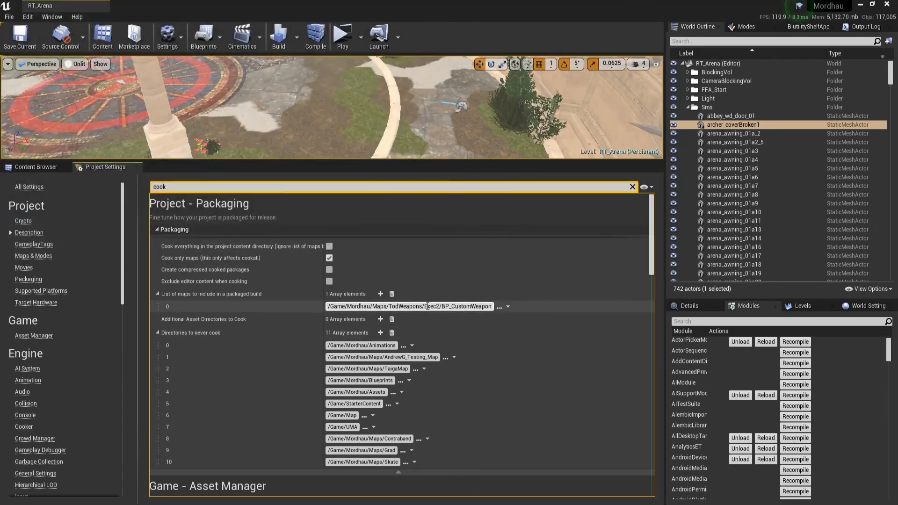
Save the current RT_Arena level and return to the assets in the Exec2 folder.
left_click_drag(327, 307, 493, 306)
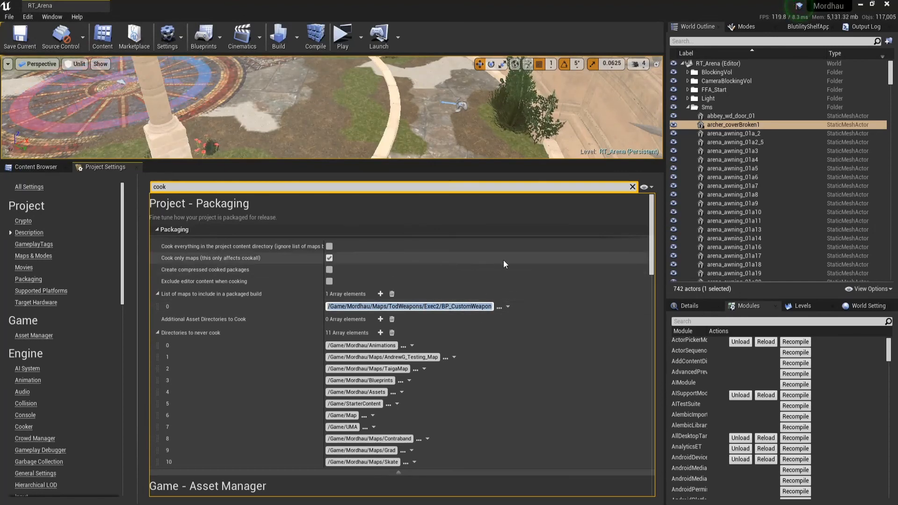
left_click(19, 37)
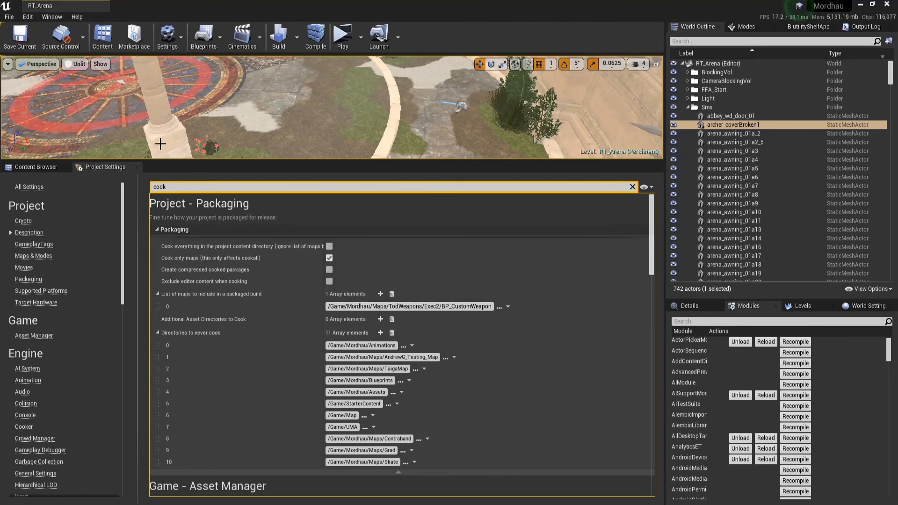
left_click(38, 167)
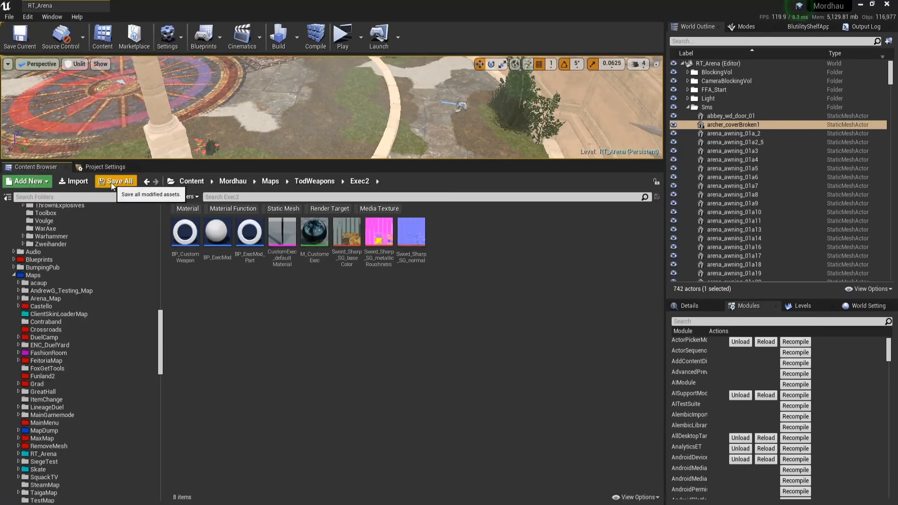